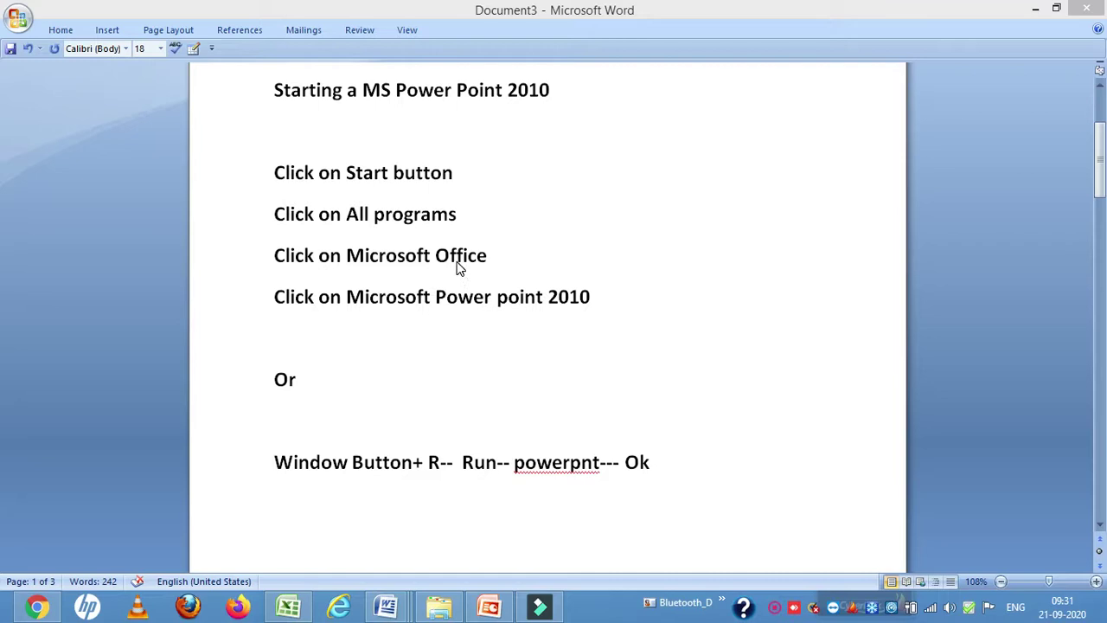
Step: Move the 'Introduction to MS Power Point 2010' line up to sit under Computer
click(362, 90)
text(Int)
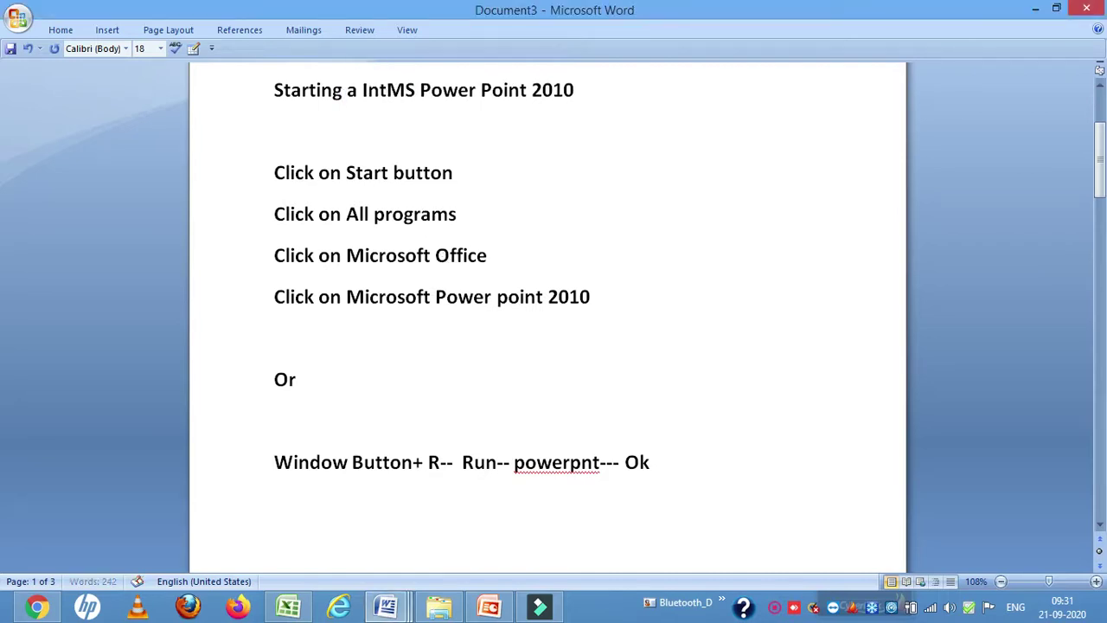
text(roduction to)
key(Left)
key(Left)
key(Left)
key(Left)
key(Left)
key(Left)
key(Left)
key(shift+Down)
key(ctrl+c)
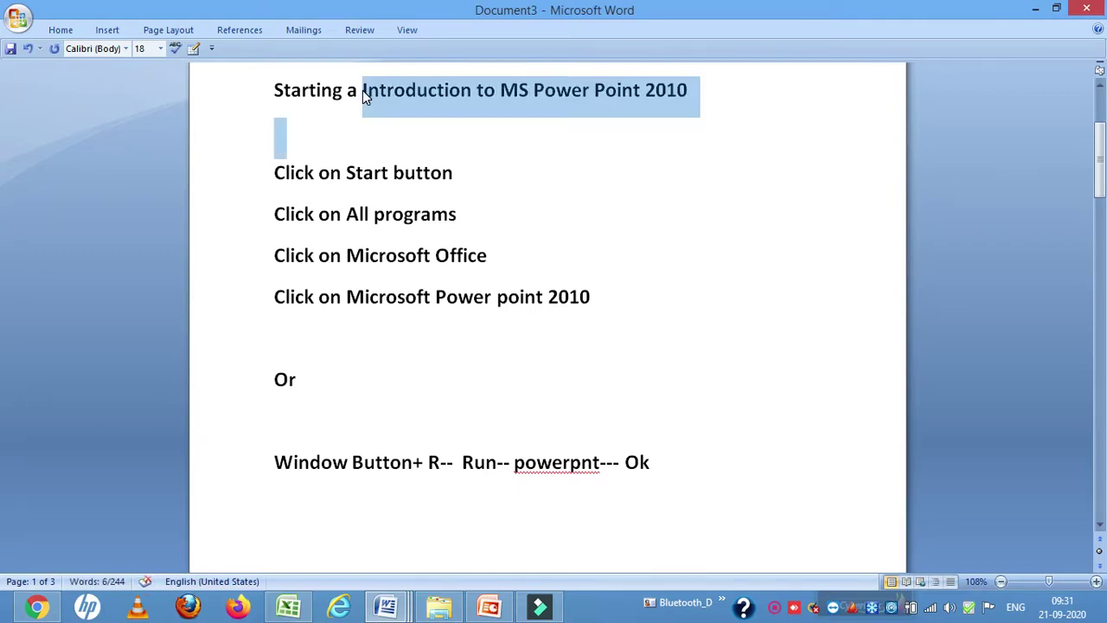
key(Delete)
key(Up)
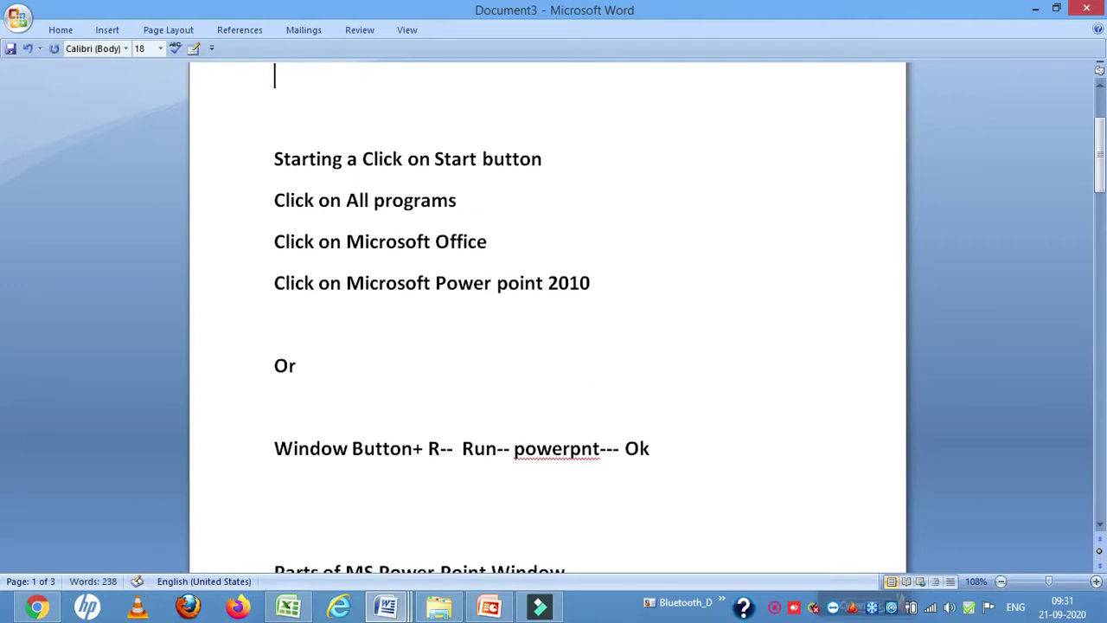
key(ctrl+v)
key(Up)
key(Up)
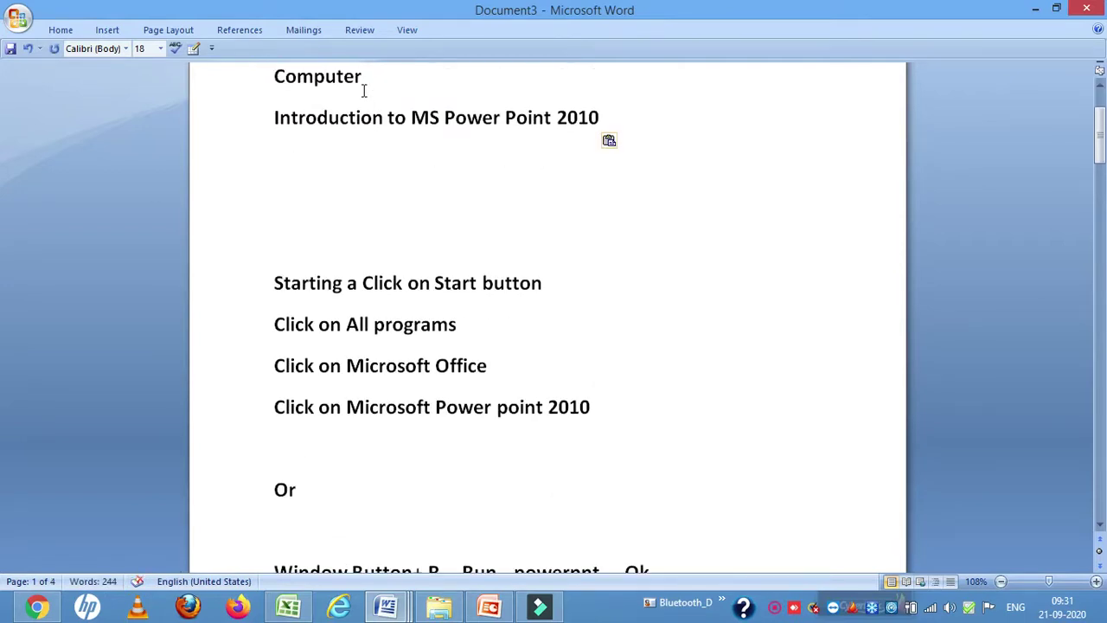
Step: Prefix the heading with 'Chapter 5 :'
text(:)
key(Left)
text(Chapter)
key(Delete)
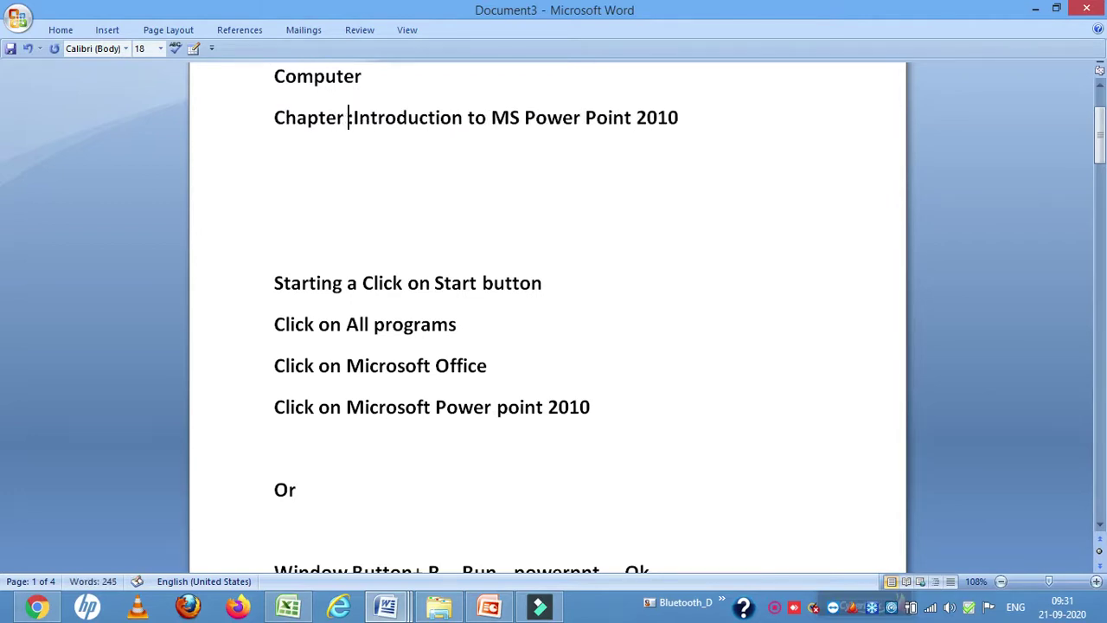
text(5 :)
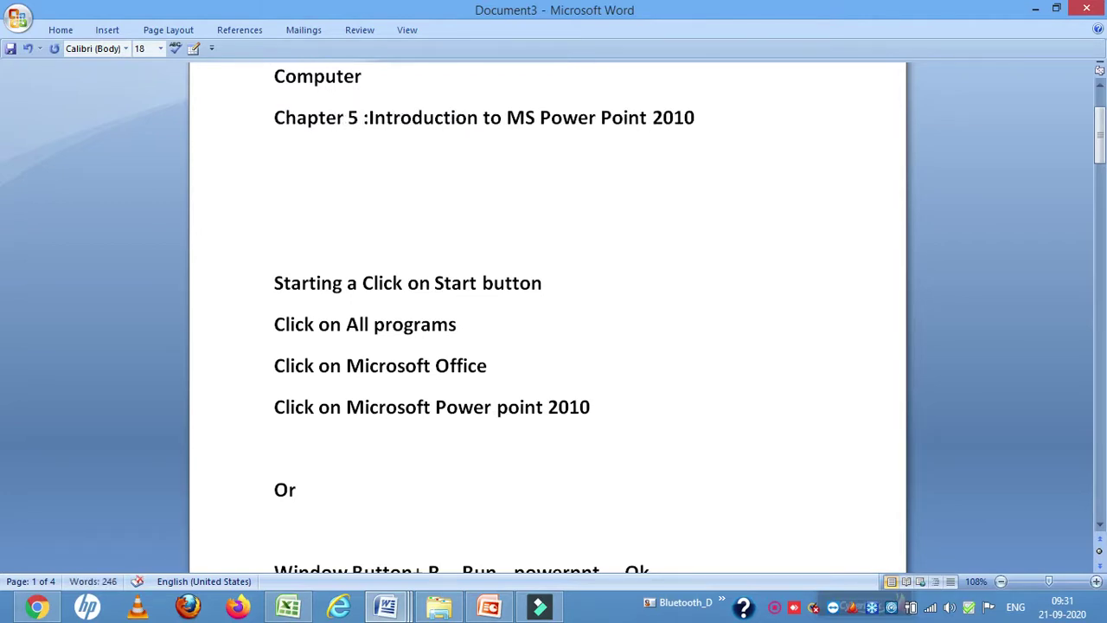
Step: Add a 'Class -4A +B' line below the chapter heading
click(710, 113)
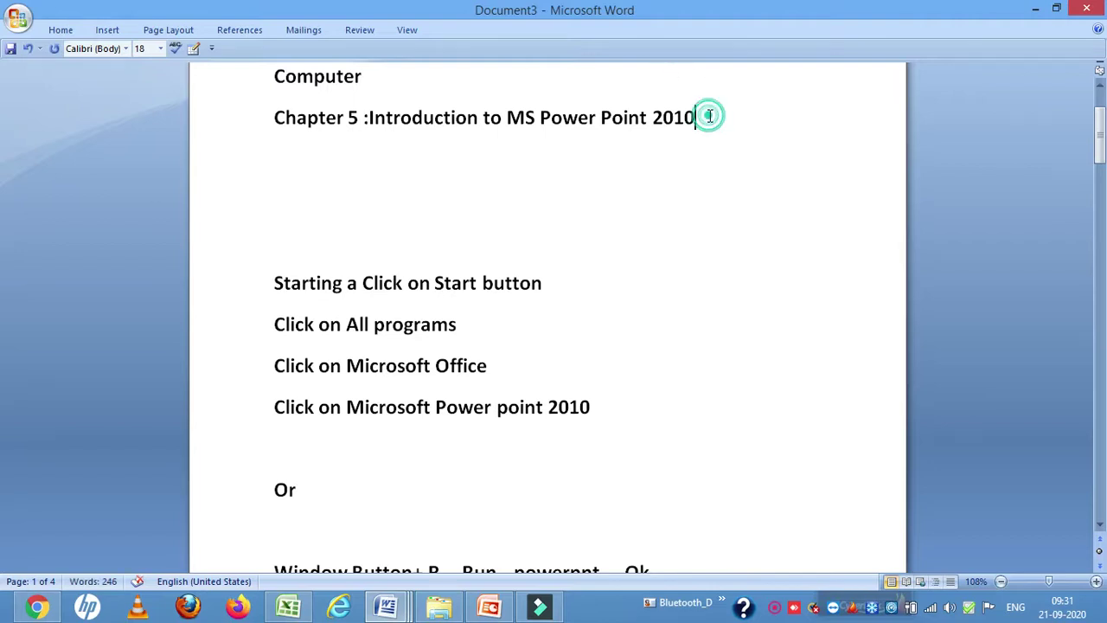
key(Return)
text(Class -3)
key(BackSpace)
text(4)
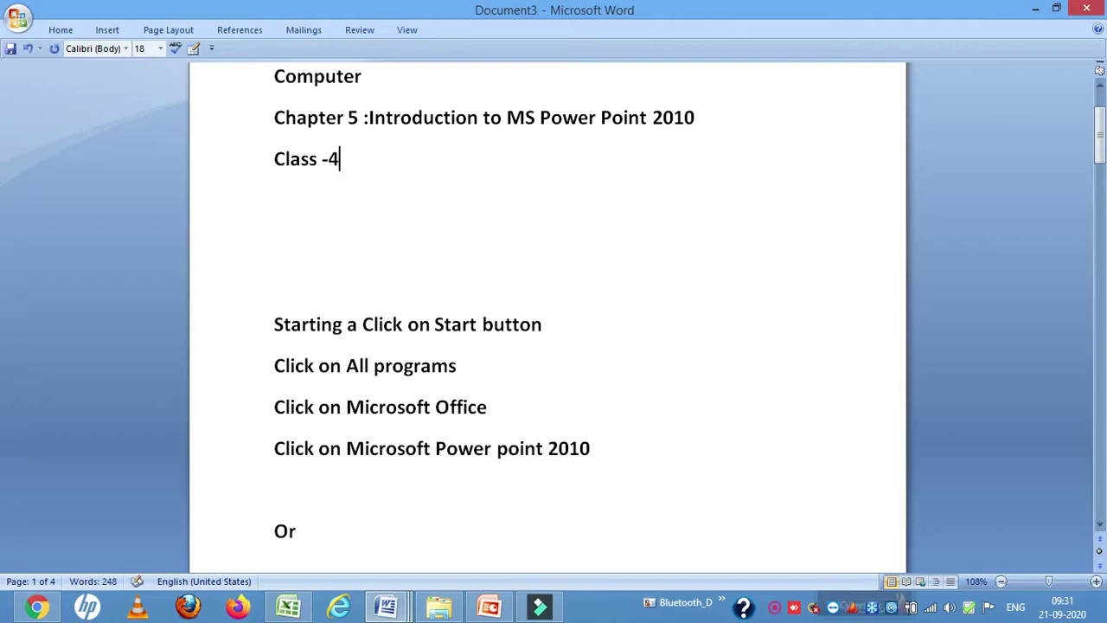
text(A +B)
Step: Put 'Click on Start button' on its own line
click(358, 117)
click(672, 222)
click(520, 238)
click(364, 324)
key(Return)
Step: Complete the heading as 'Starting a PowerPoint' and underline it
click(366, 325)
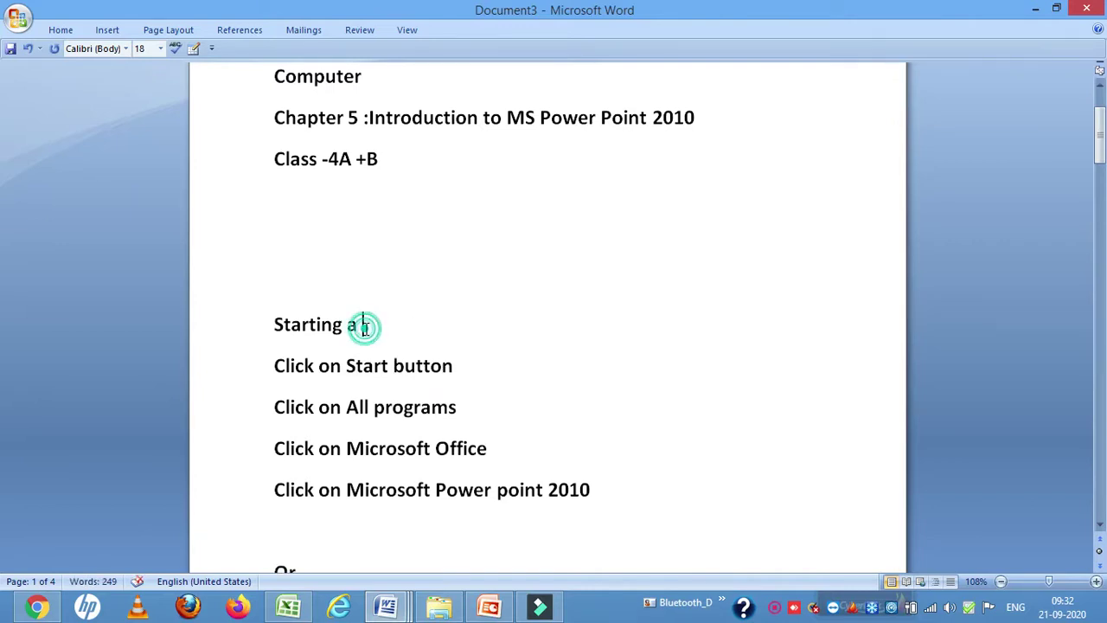
text(Po)
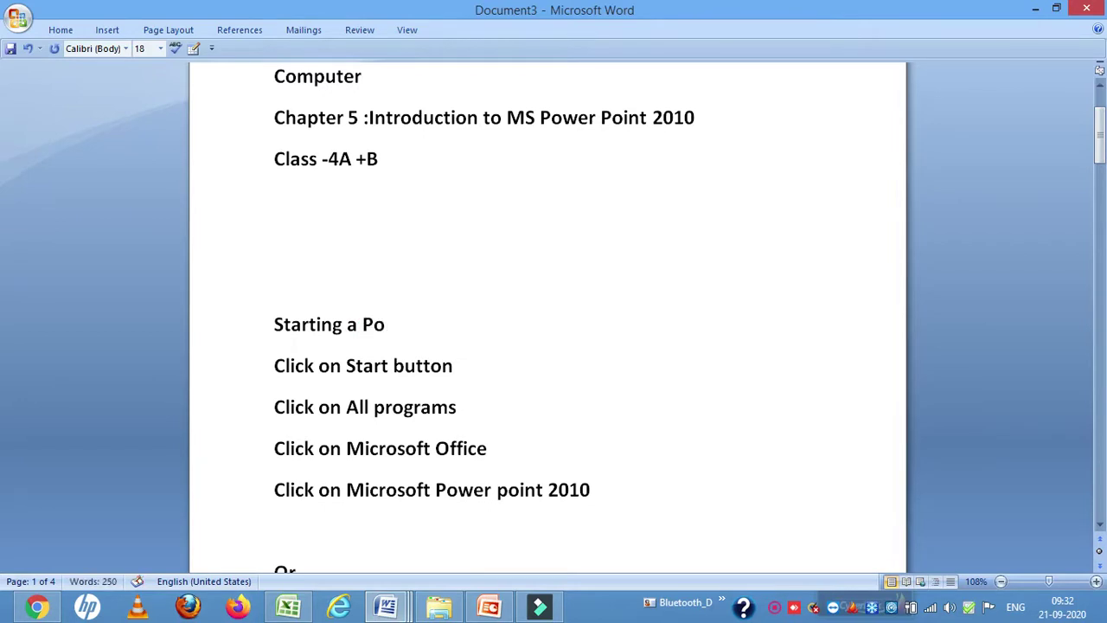
key(BackSpace)
text(owerPoint)
drag(465, 327, 273, 329)
key(ctrl+u)
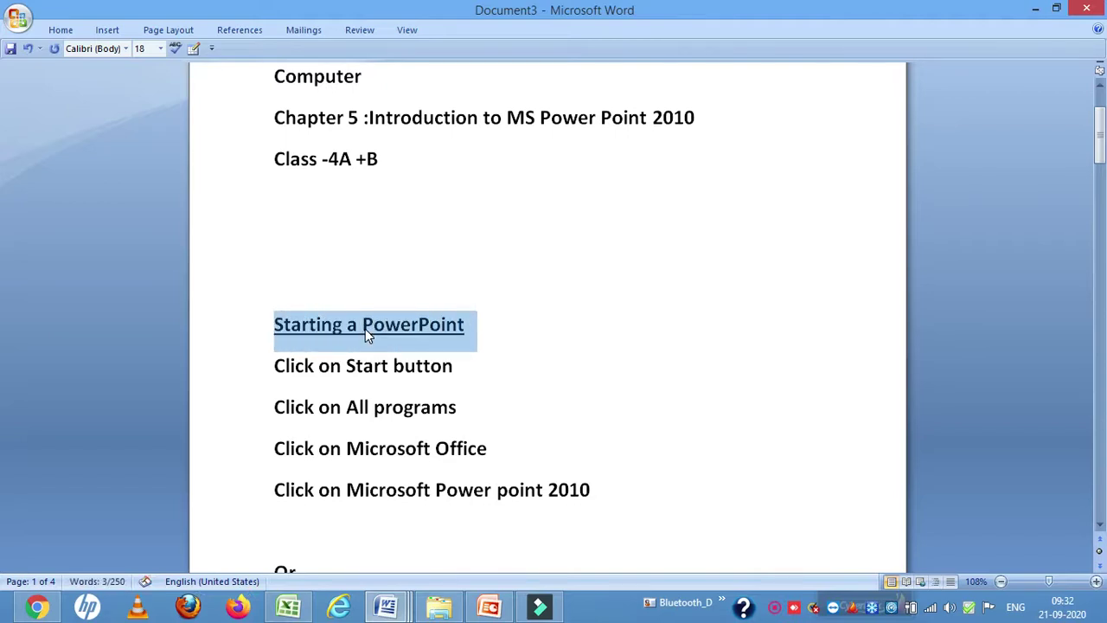
click(323, 215)
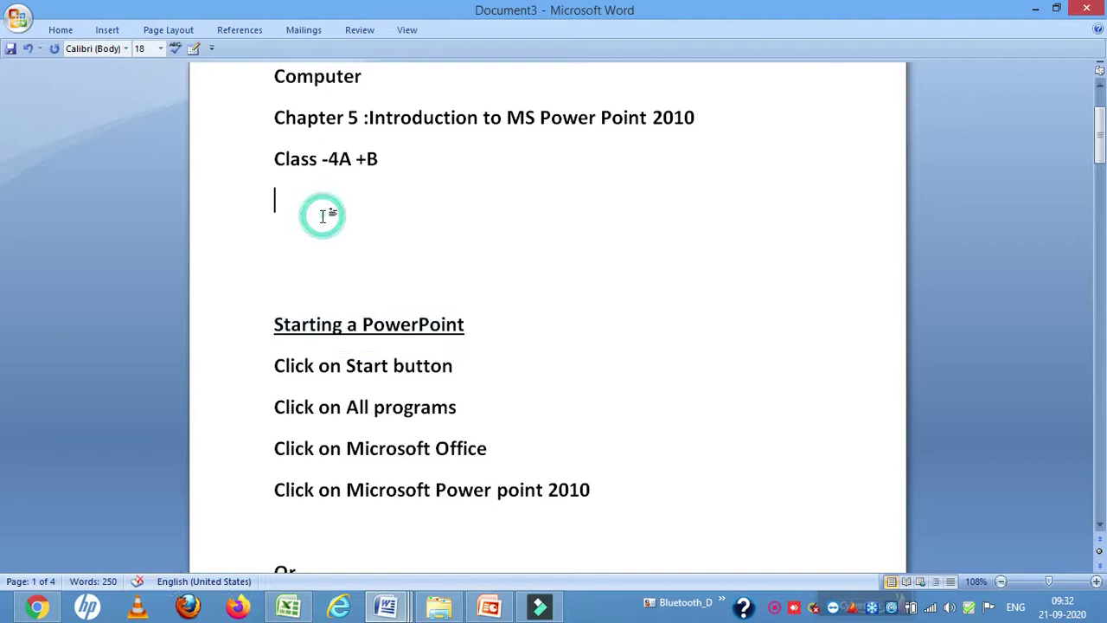
Step: Delete the empty lines and highlight the four Start-menu steps down to Microsoft Power point 2010
key(Delete)
key(Delete)
key(Delete)
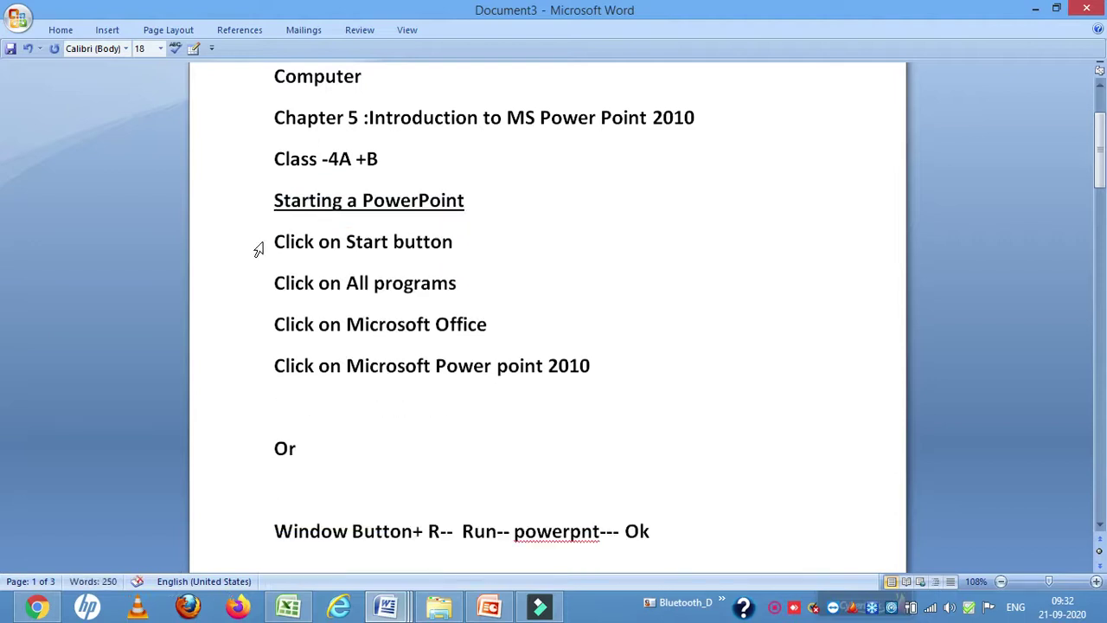
click(257, 243)
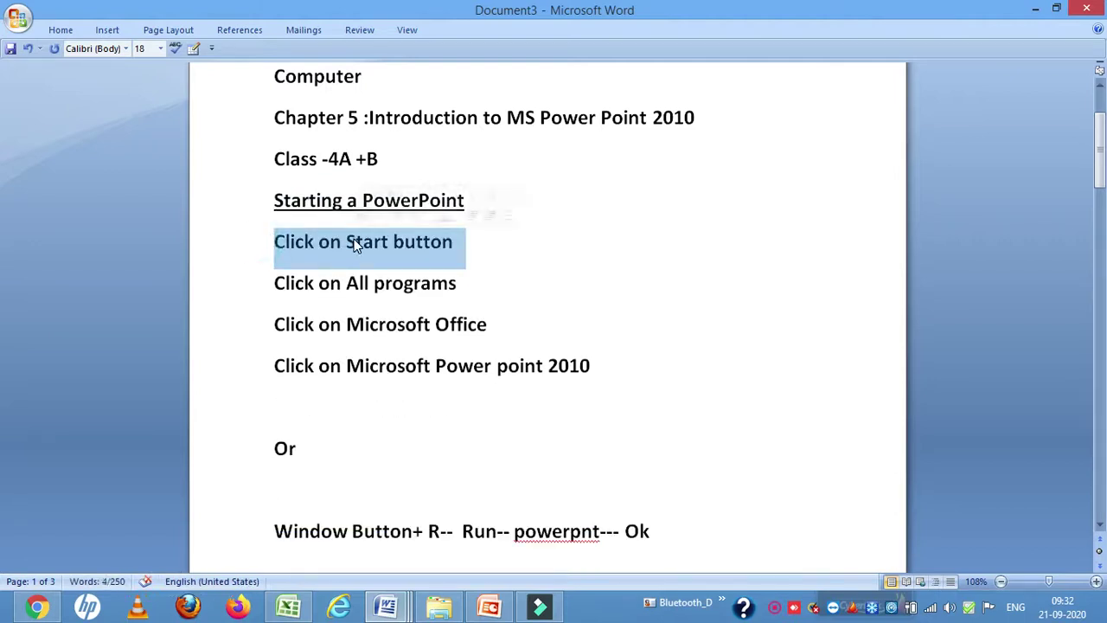
drag(273, 285, 454, 285)
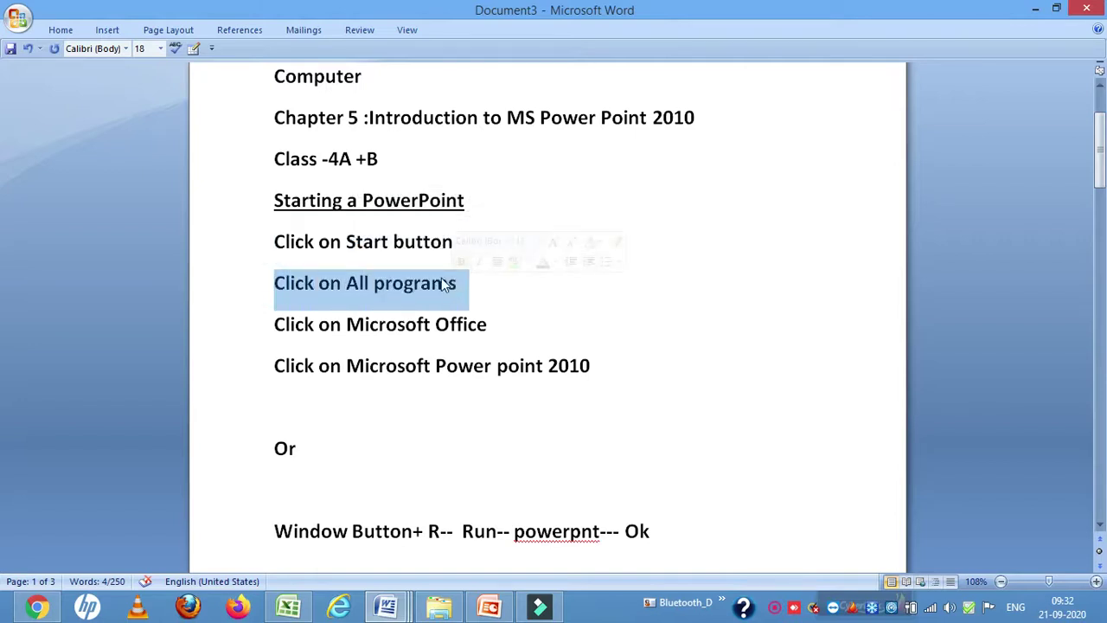
drag(274, 326, 507, 323)
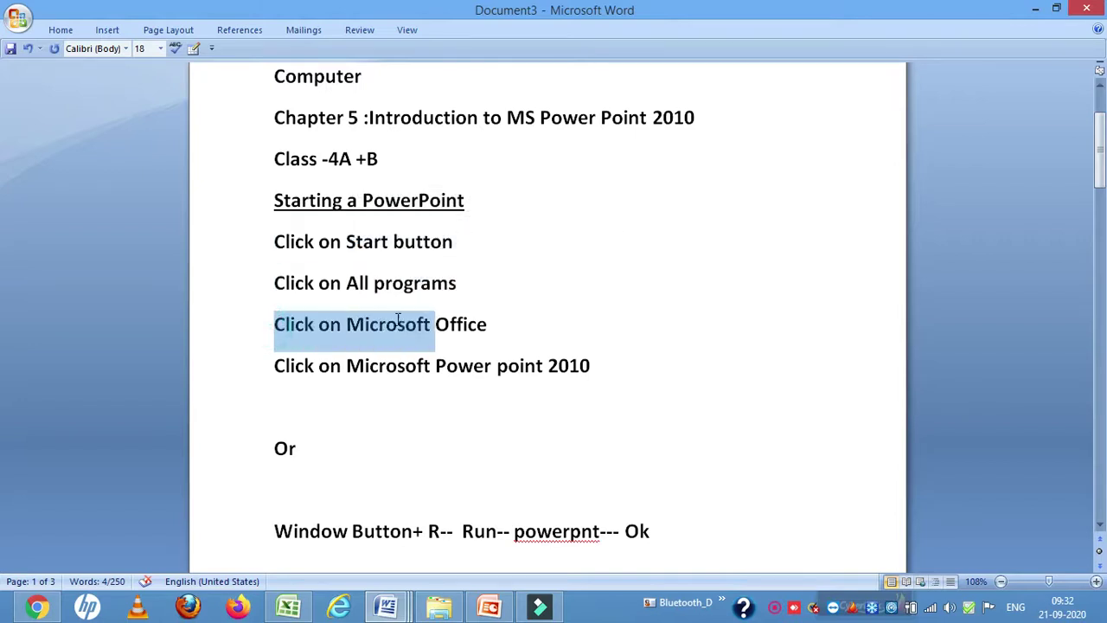
drag(273, 366, 381, 367)
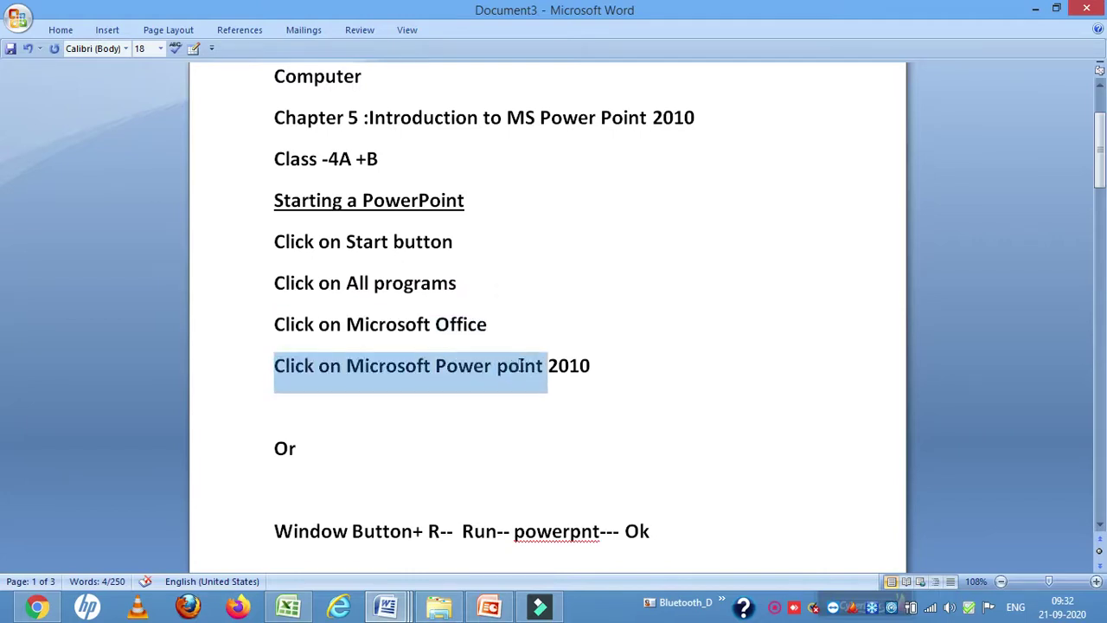
drag(380, 366, 561, 366)
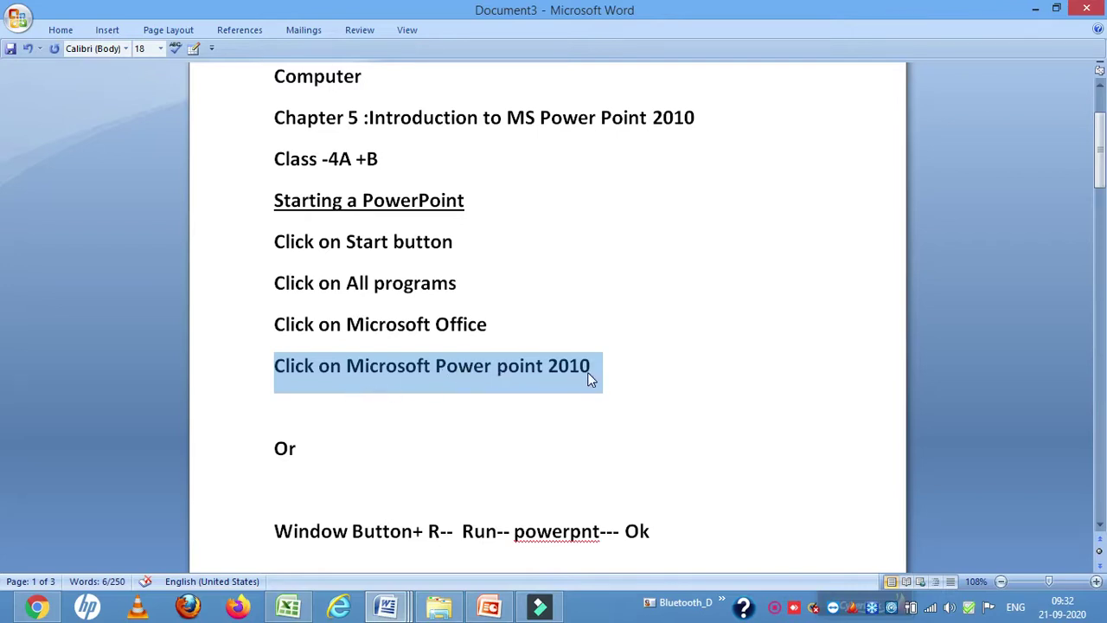
Step: Switch to another open program, then return to the Word lesson notes
click(540, 606)
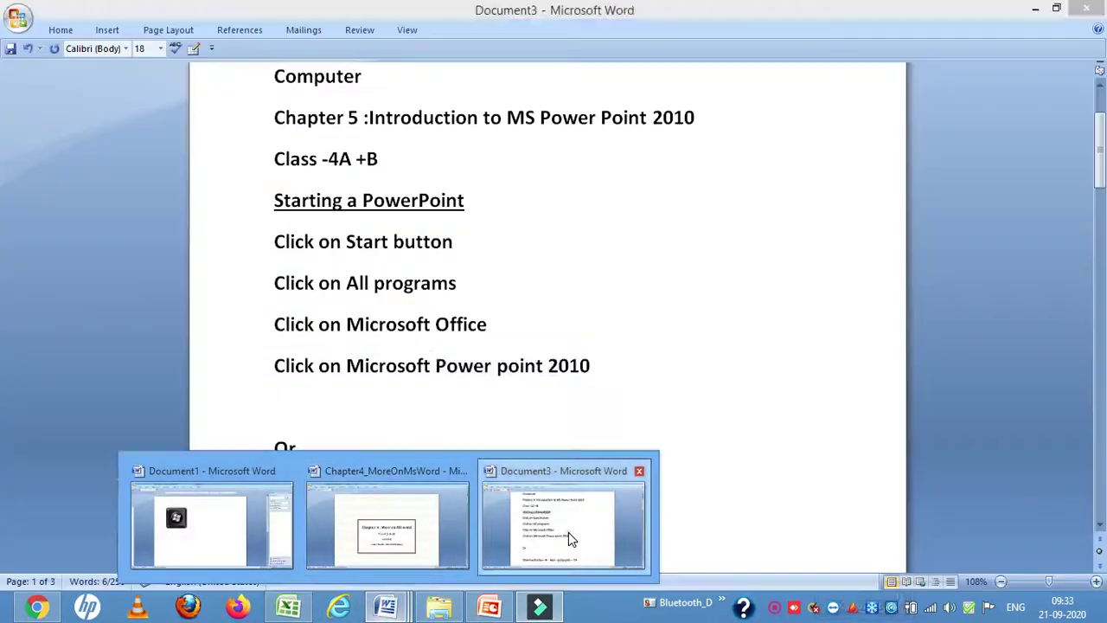
click(568, 532)
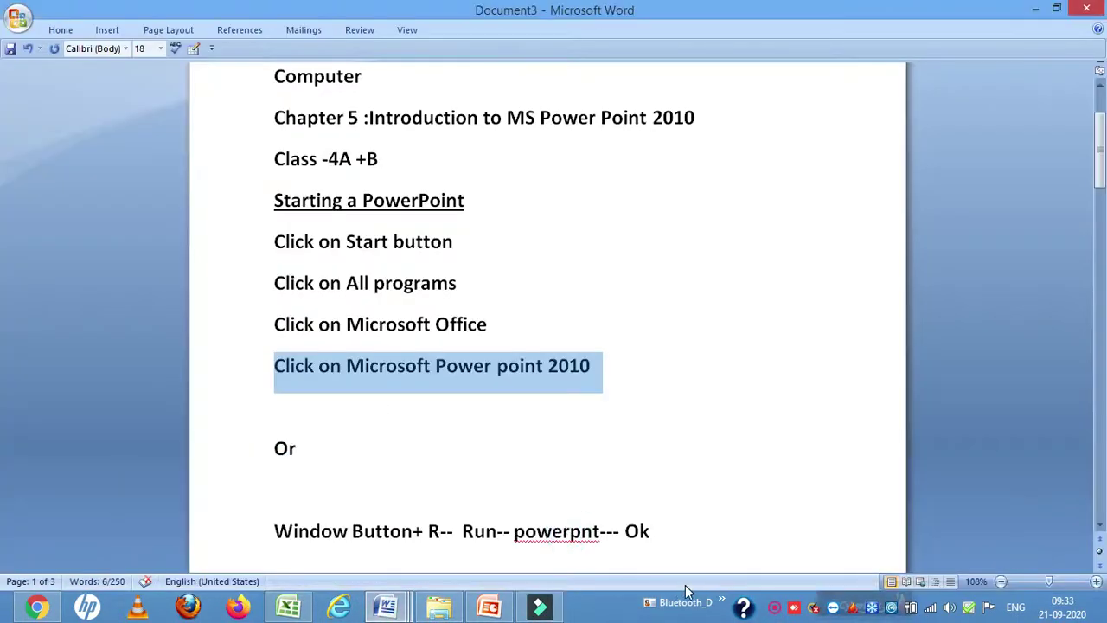
right_click(774, 607)
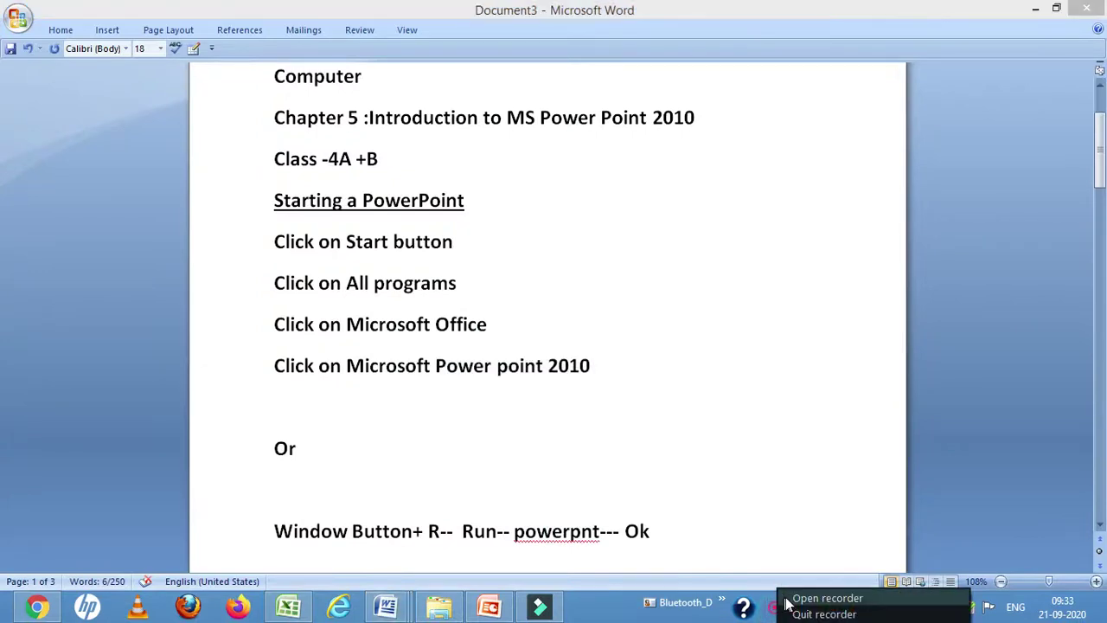
click(789, 599)
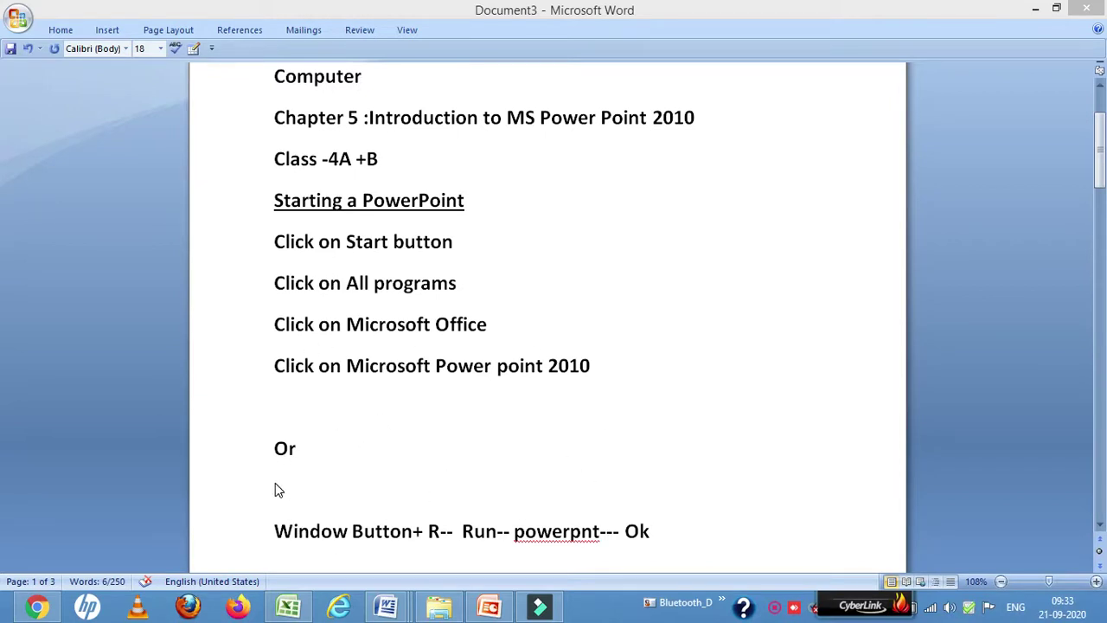
Step: Delete the blank line above 'Or', select 'Window Button', and press Windows+R
click(276, 403)
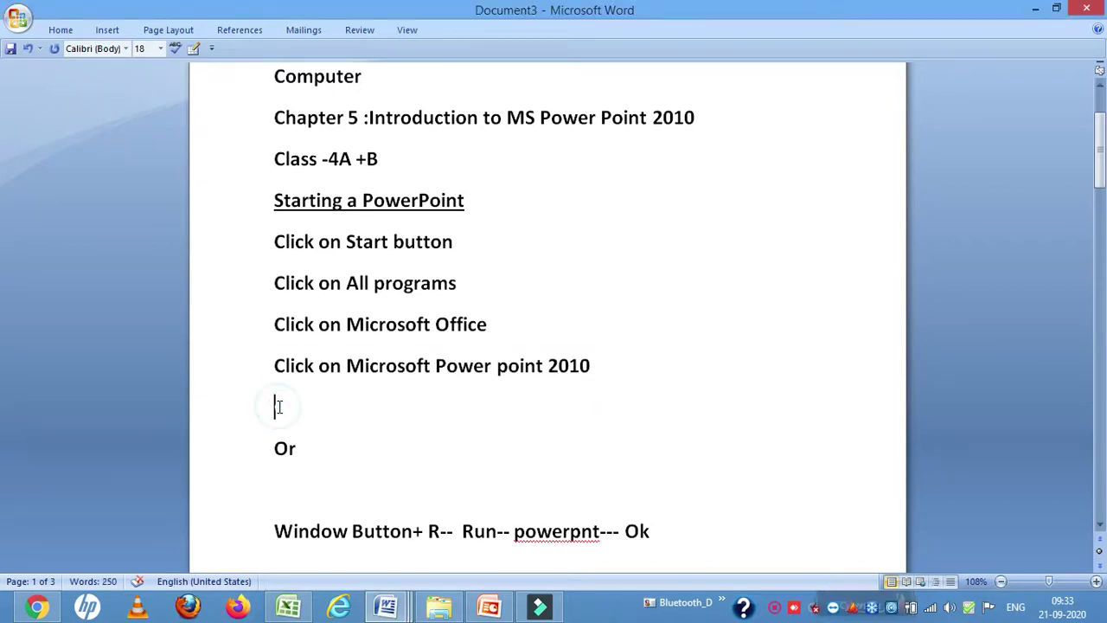
key(Delete)
key(Down)
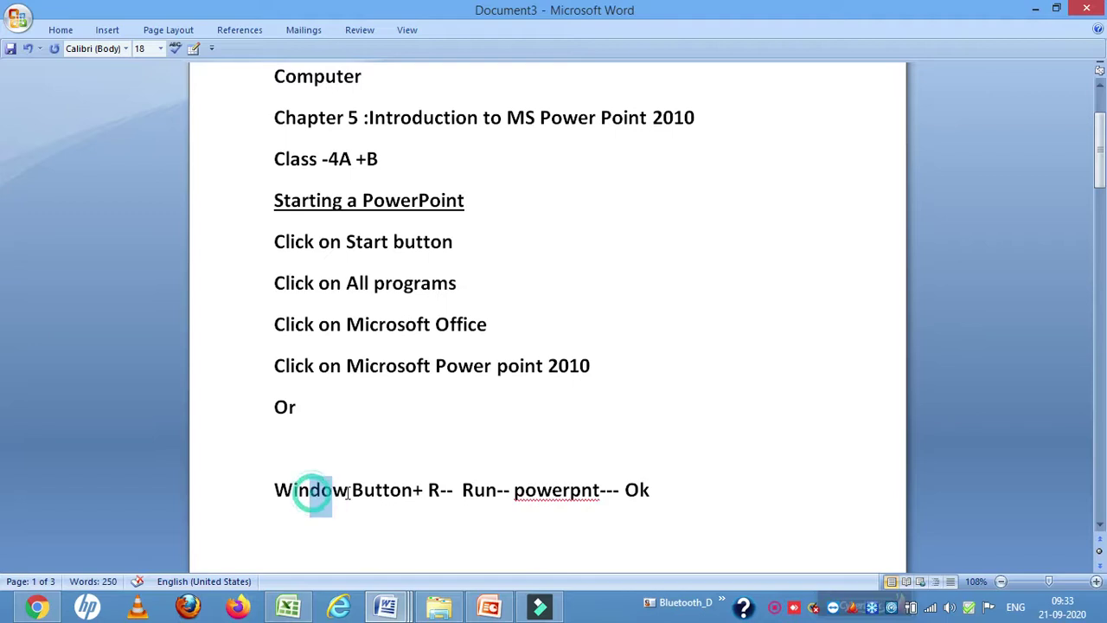
drag(311, 491, 402, 499)
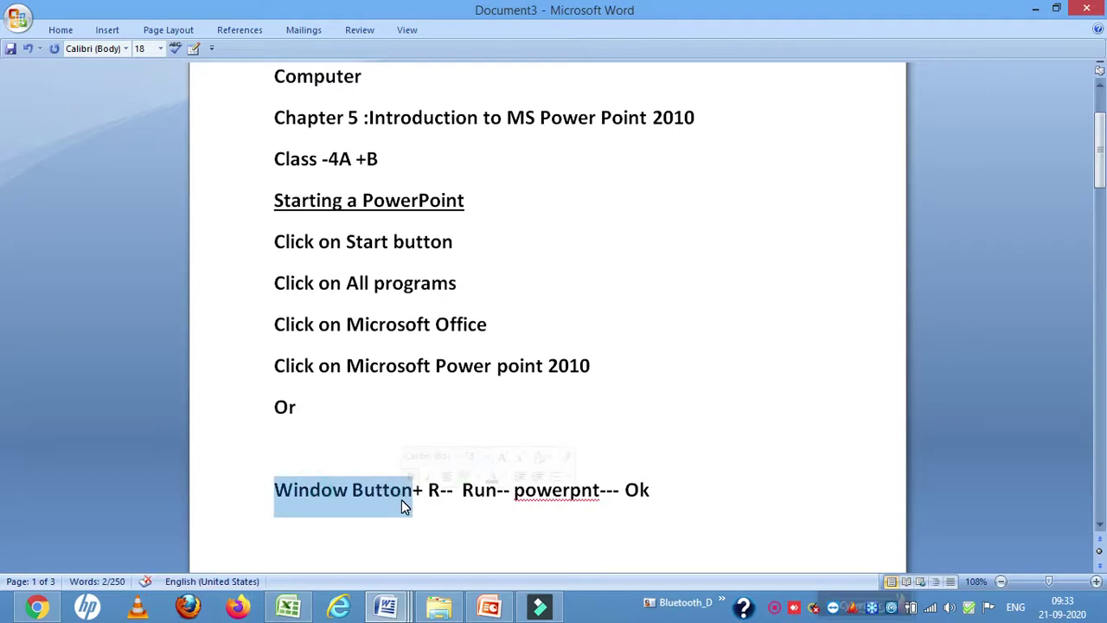
key(super+r)
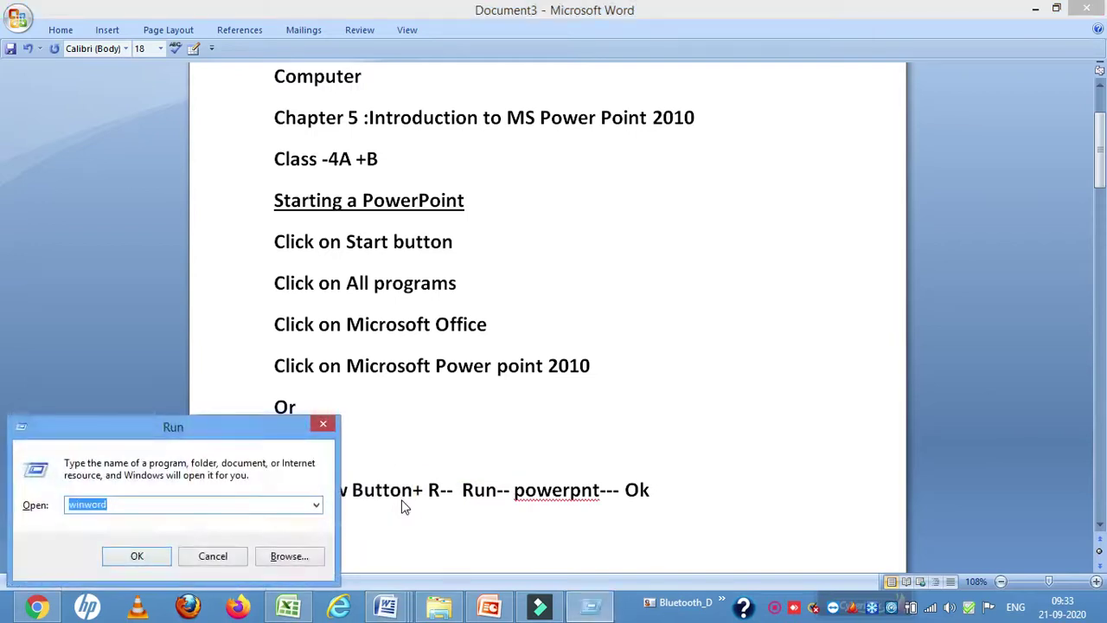
Step: Centre the Run dialog, enter 'powerpnt' and run it to start PowerPoint
mouse_move(248, 429)
mouse_down()
mouse_move(490, 278)
mouse_move(581, 178)
mouse_up()
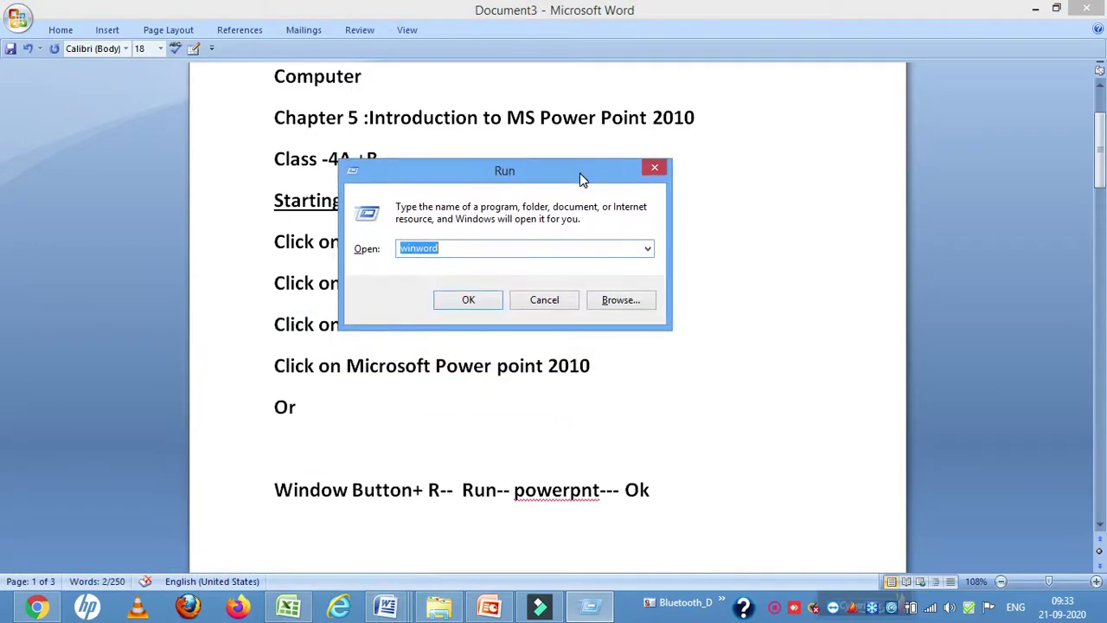
text(po)
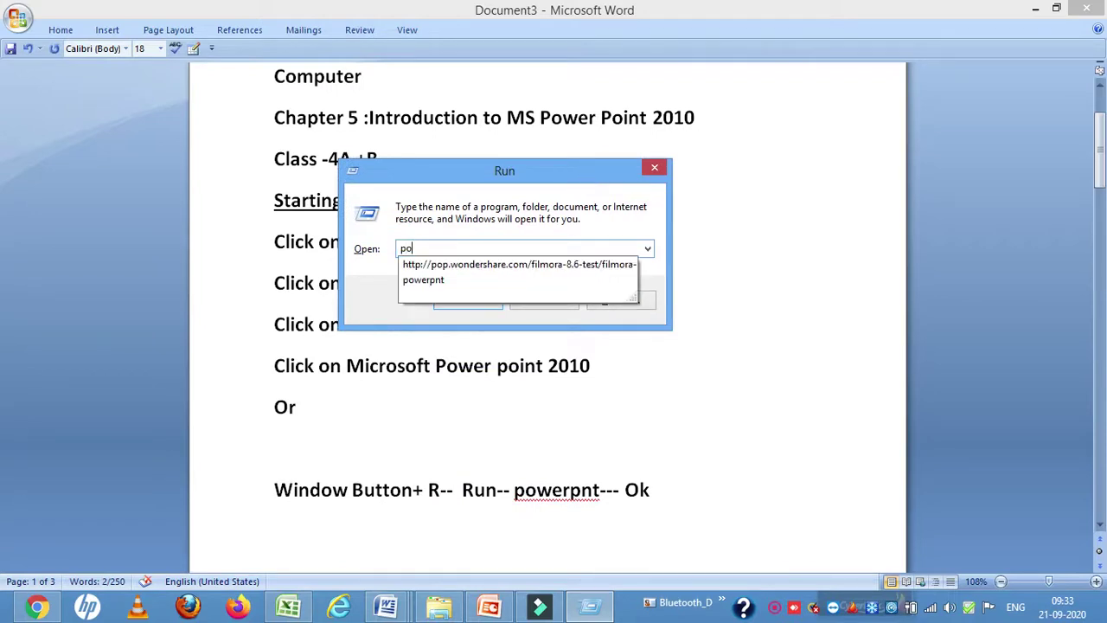
text(werp)
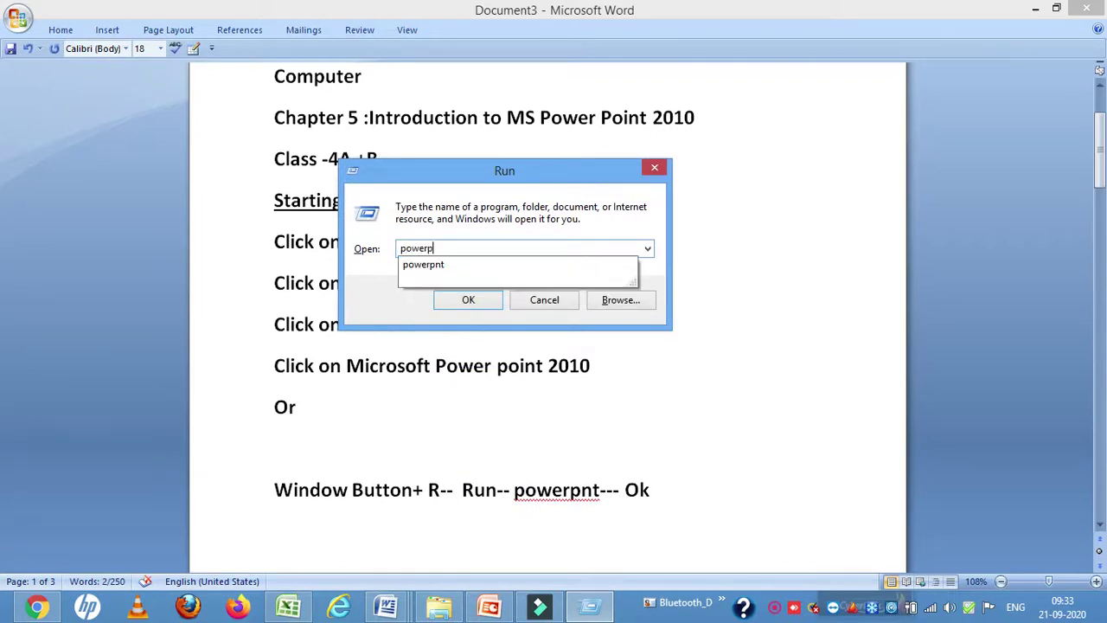
text(ny)
key(BackSpace)
text(t)
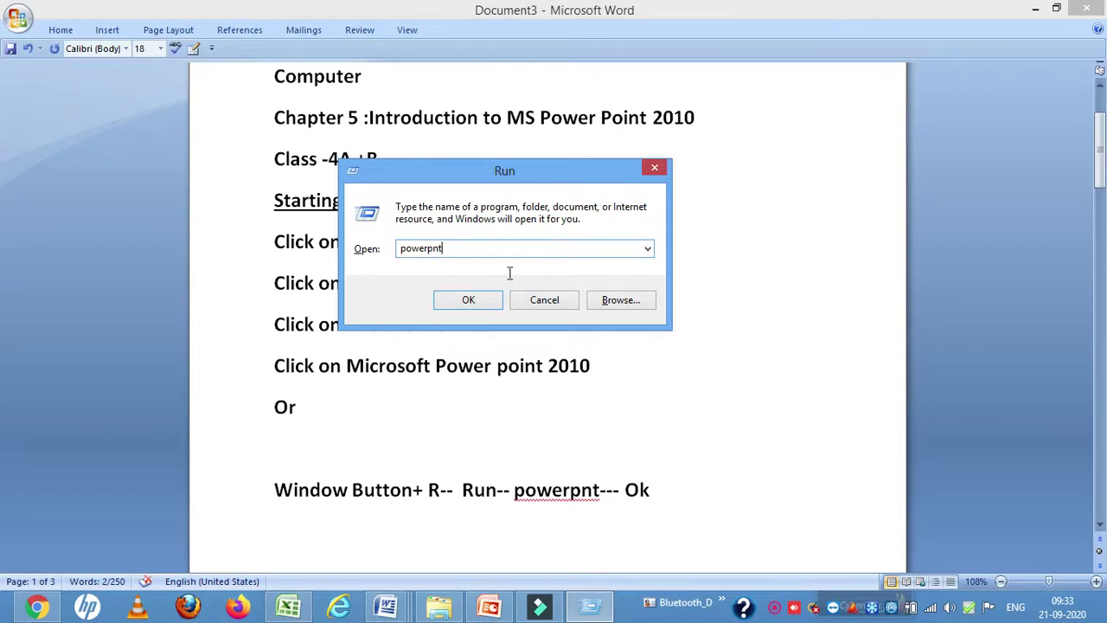
click(449, 298)
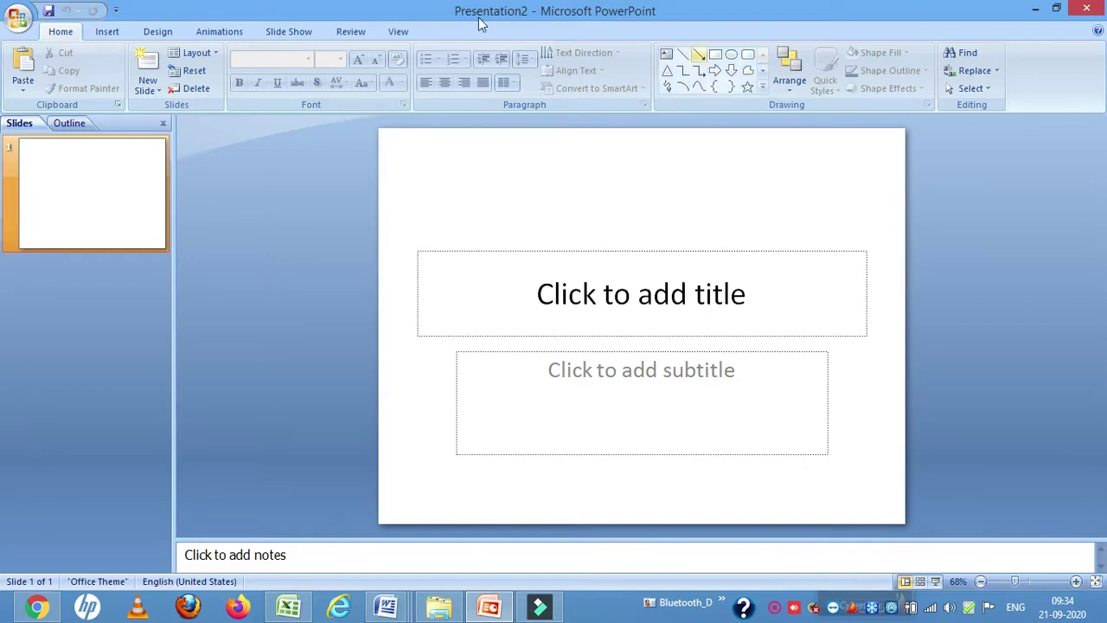
Step: Return to the Document3 notes and delete the extra blank line above the heading
click(401, 613)
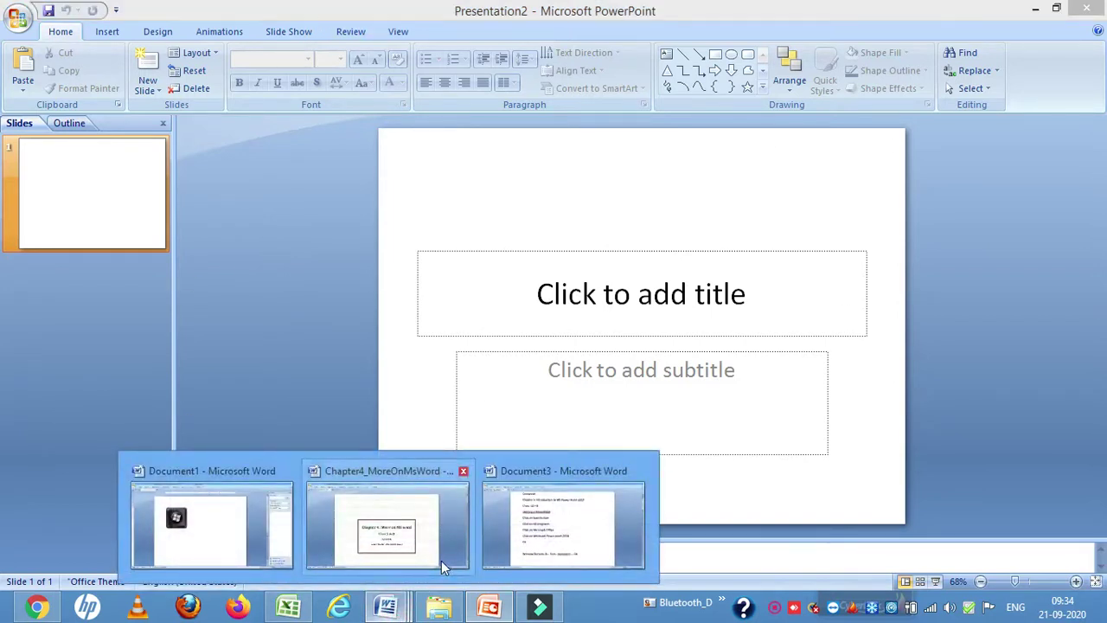
click(577, 536)
click(551, 383)
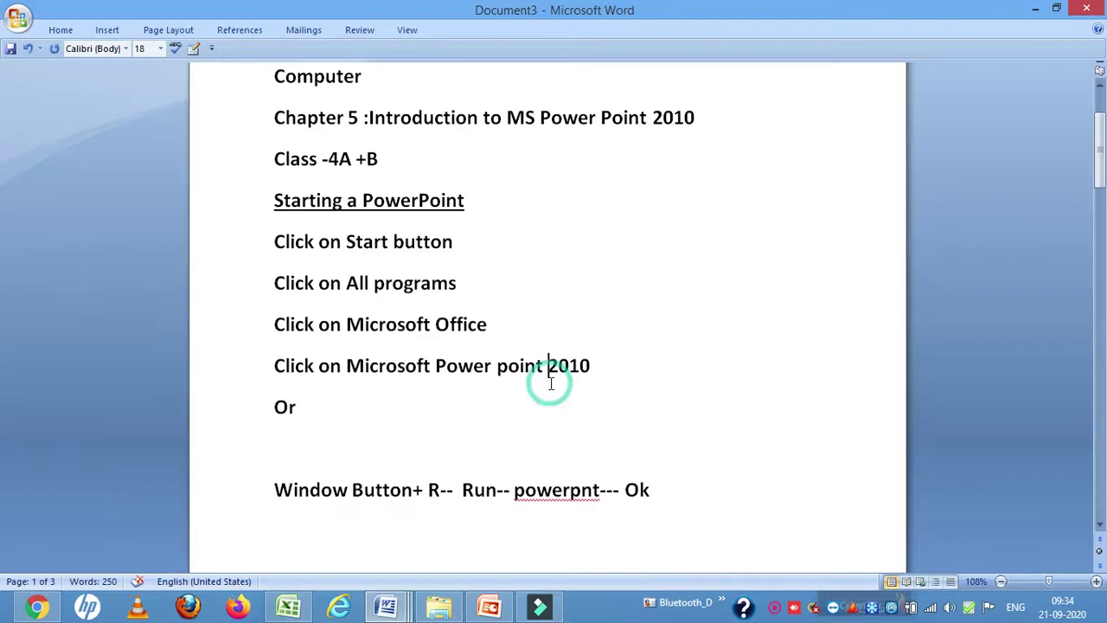
key(Page_Down)
key(Page_Down)
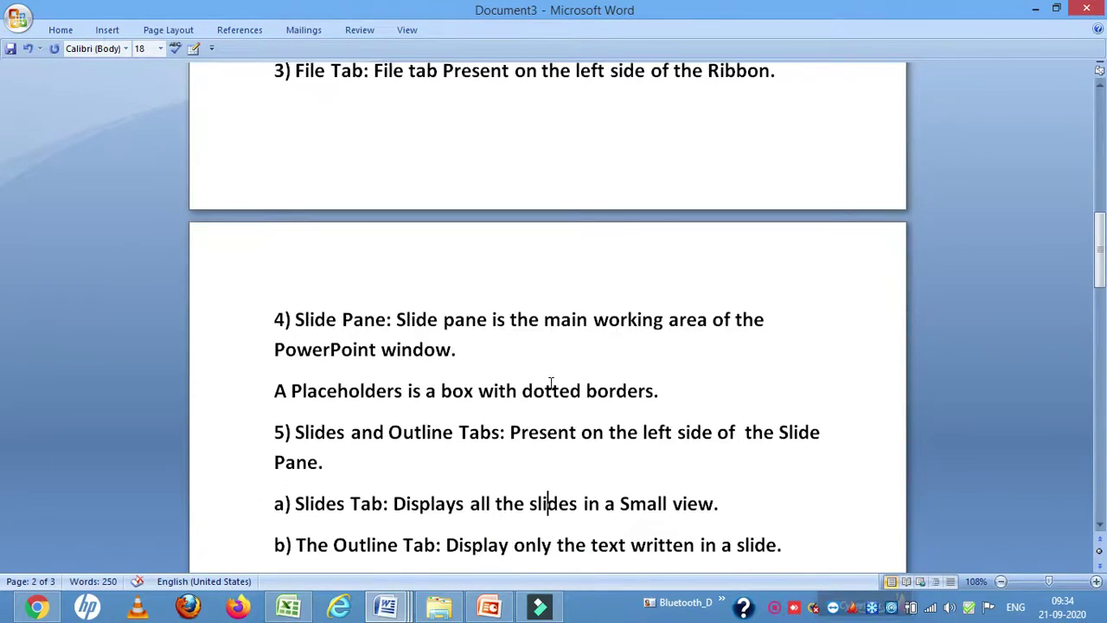
key(Up)
key(Up)
key(Up)
key(Up)
key(Up)
key(Up)
key(Up)
key(Up)
key(Up)
key(Up)
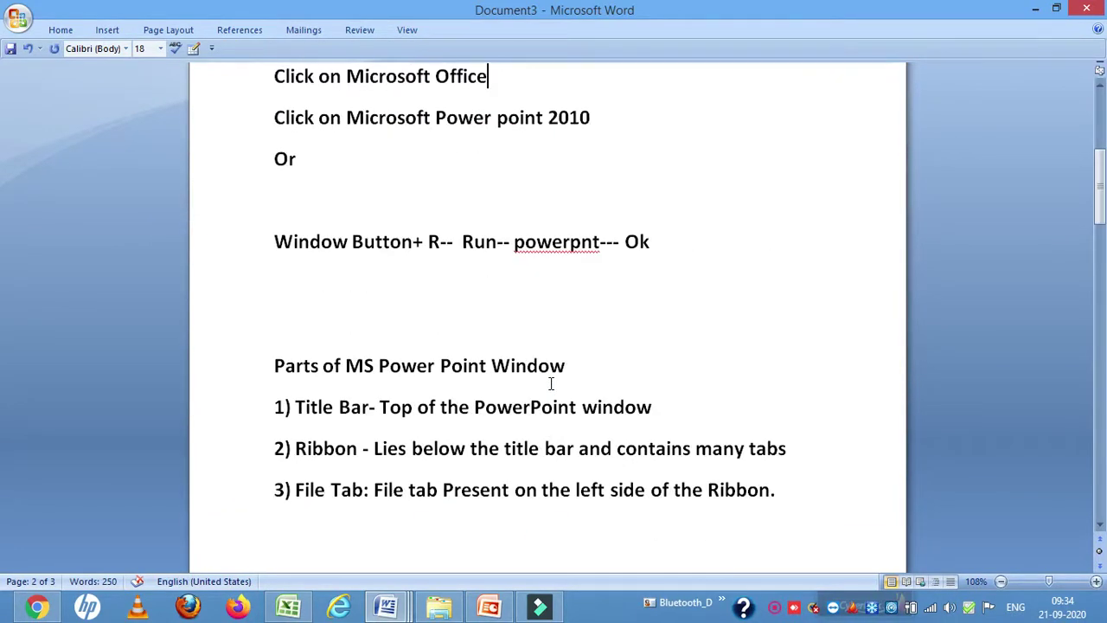
click(270, 279)
key(Delete)
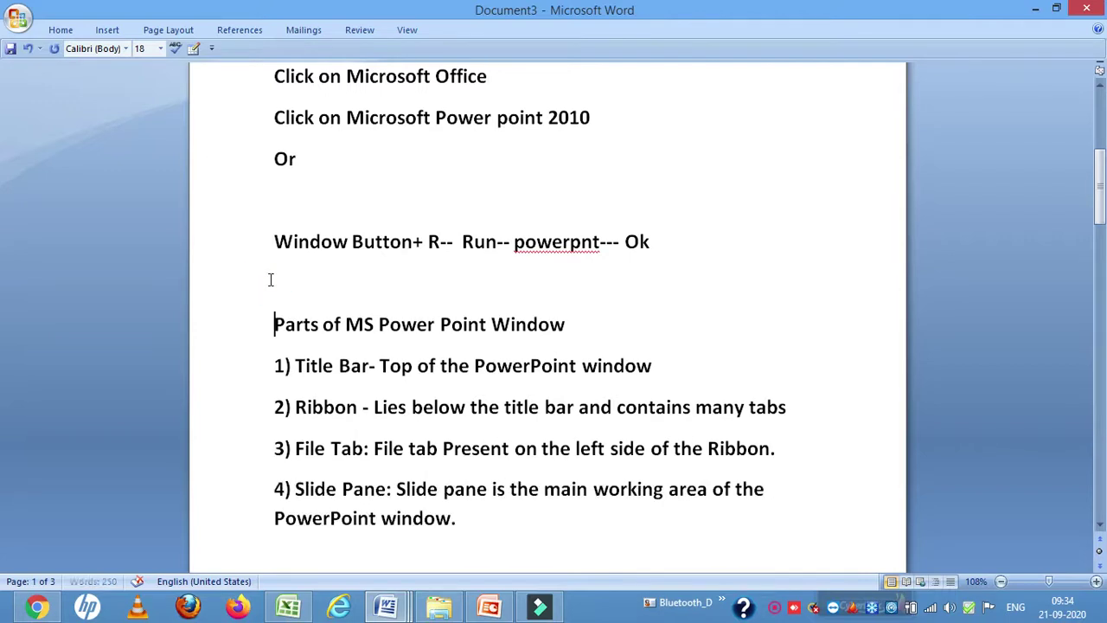
Step: Step through the numbered parts list from Title Bar and Ribbon down to Status Bar
key(Down)
key(shift+Down)
key(Down)
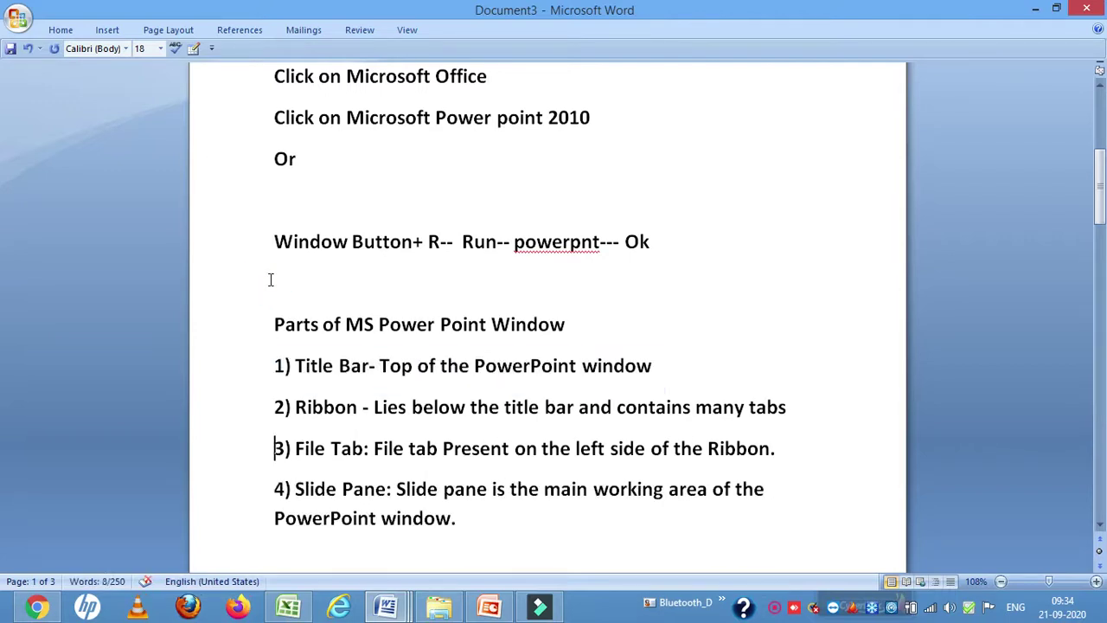
key(Up)
key(shift+Down)
key(Down)
key(Up)
key(shift+Down)
key(Down)
key(Up)
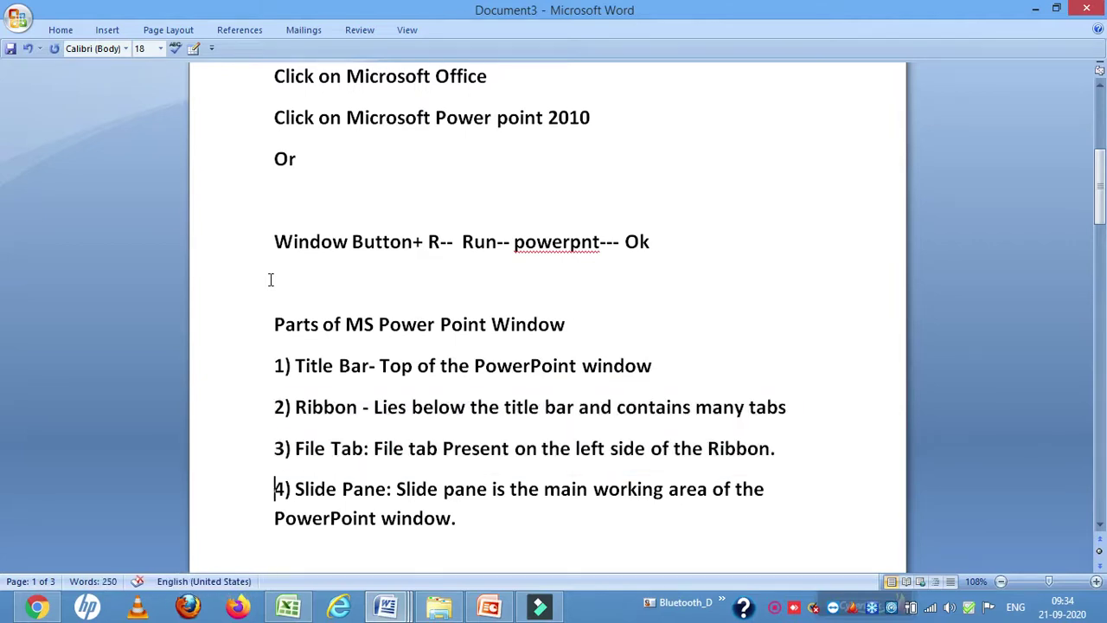
key(shift+Down)
key(Down)
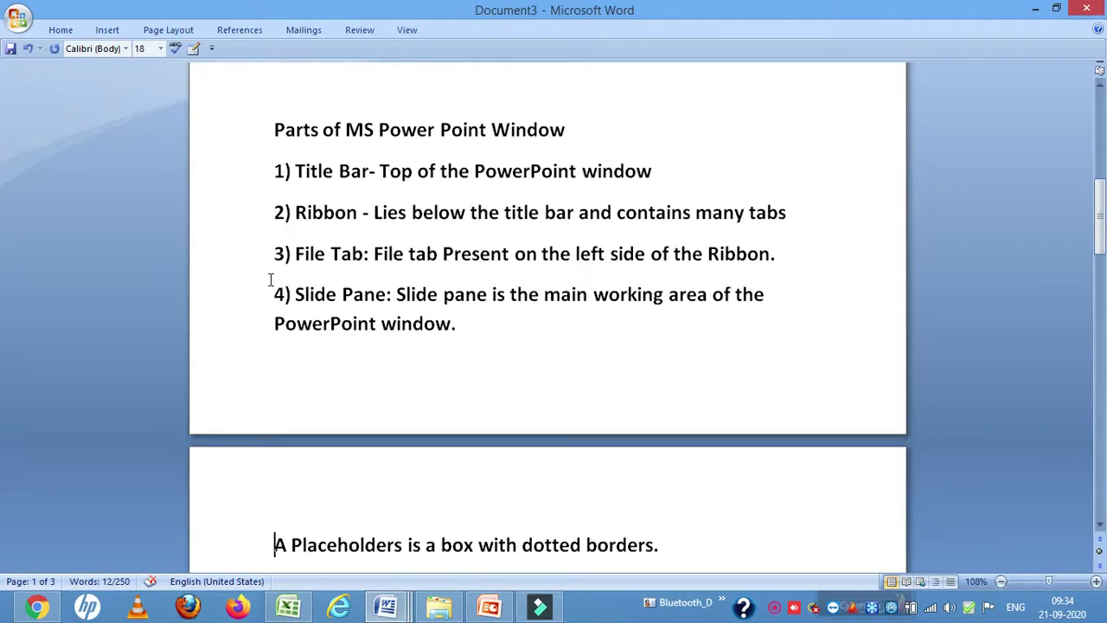
key(Down)
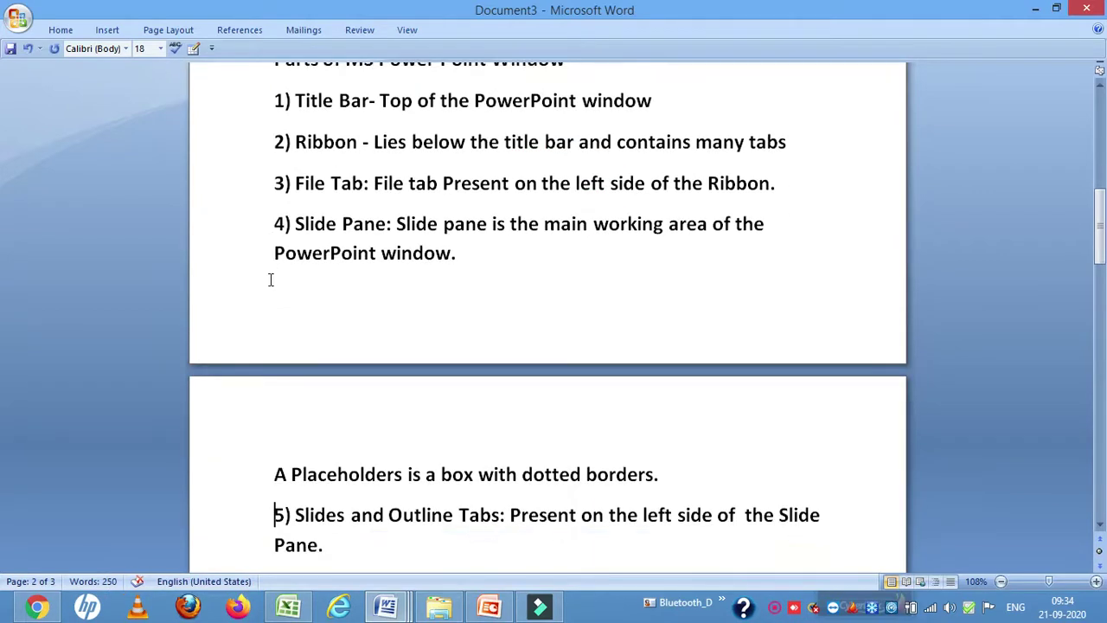
key(Down)
key(Down)
key(Down)
key(Up)
key(Down)
key(Down)
key(Down)
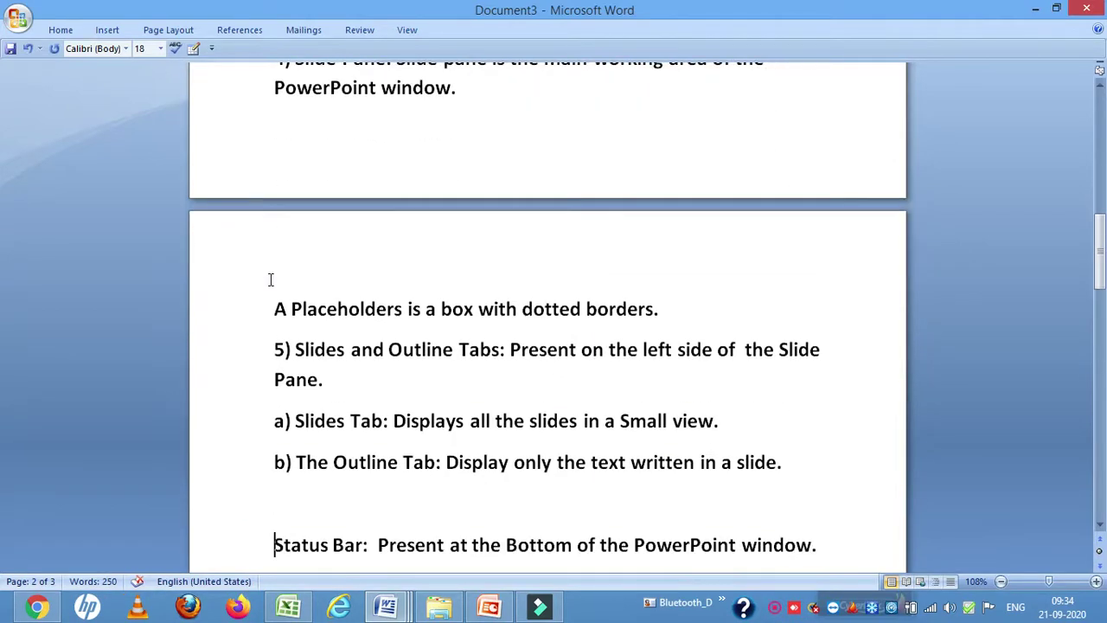
key(shift+Down)
key(Up)
key(Up)
key(Up)
key(Up)
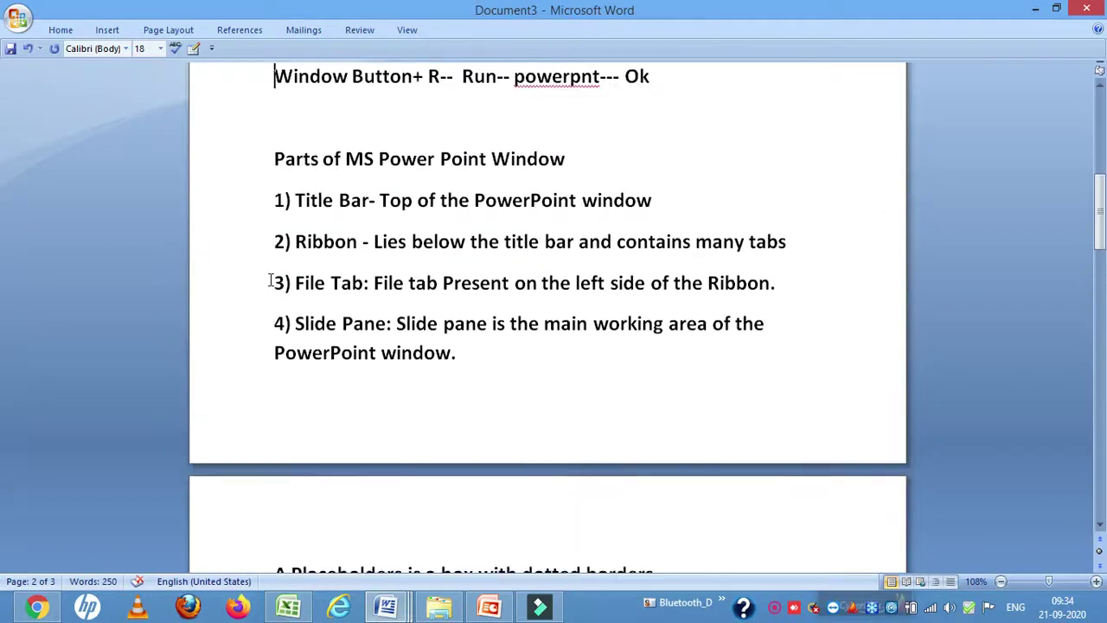
Step: Add an empty line below 'Parts of MS Power Point Window'
click(584, 160)
key(Return)
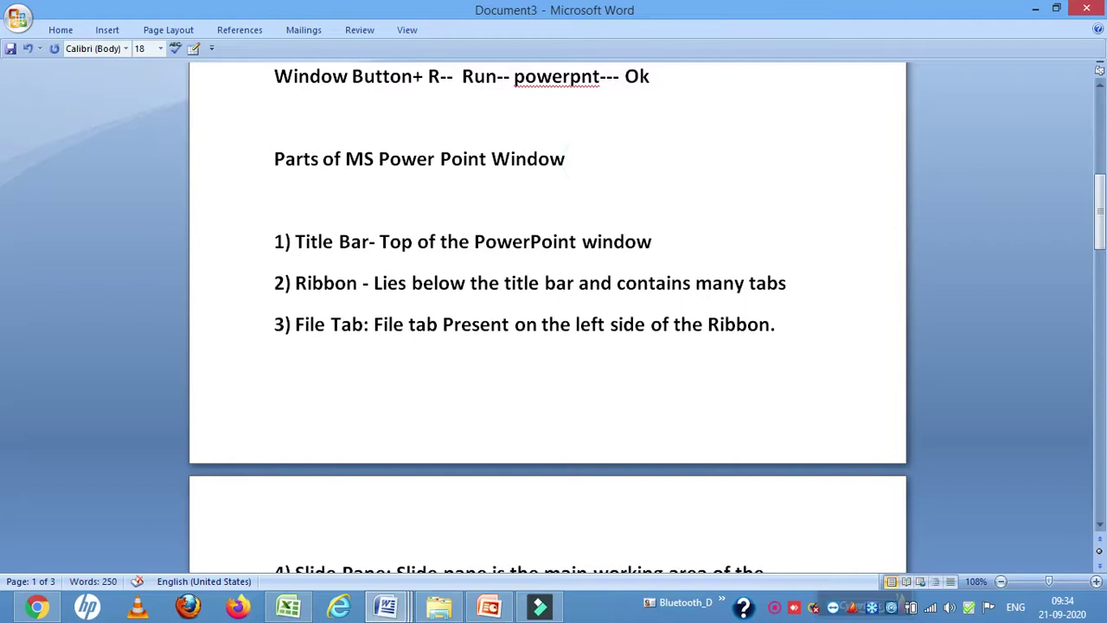
key(alt+Tab)
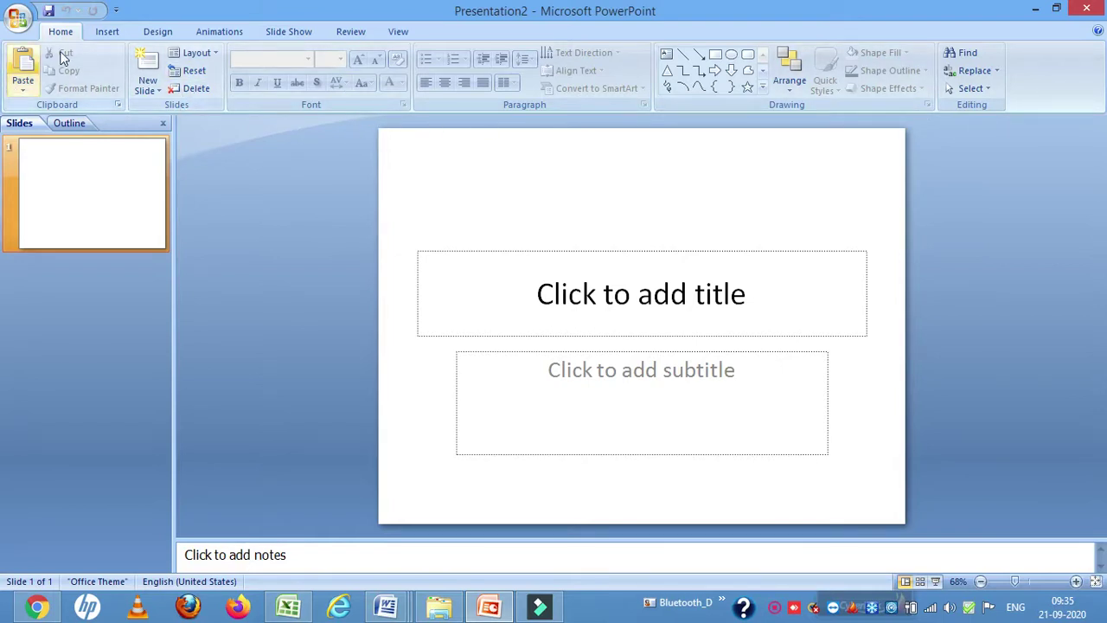
Step: Look through PowerPoint's Slide Show, Review and View ribbon tabs
click(299, 32)
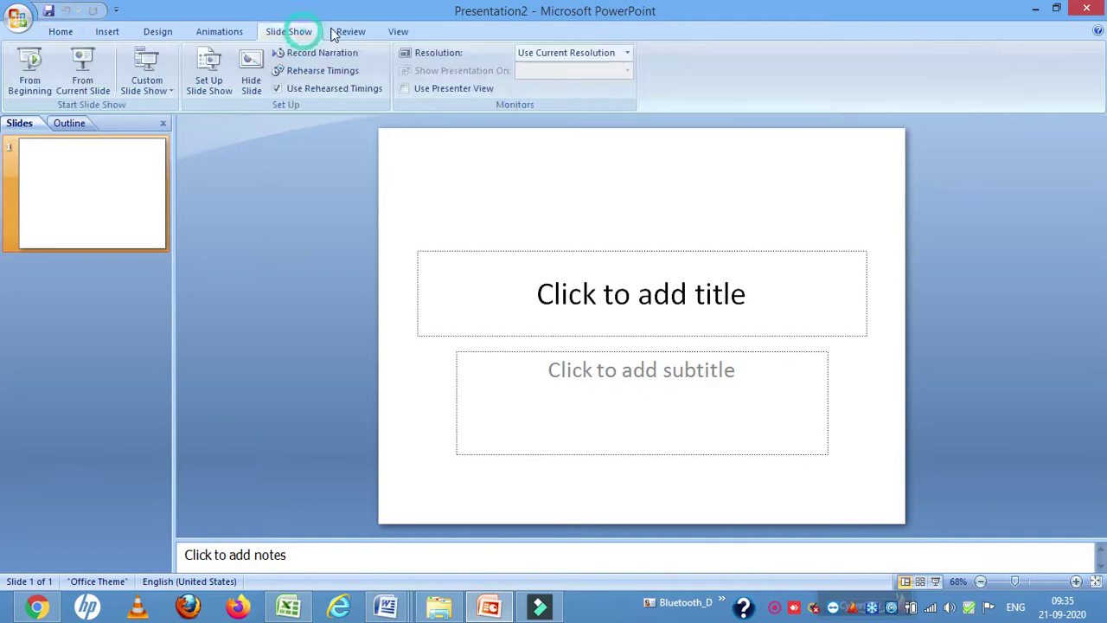
click(349, 31)
click(396, 32)
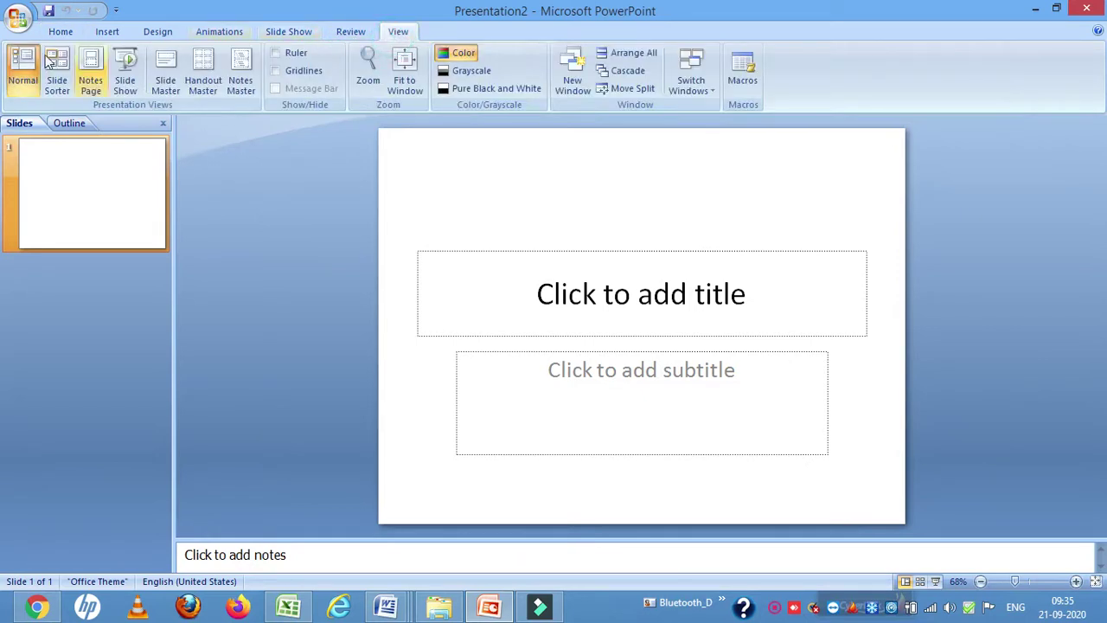
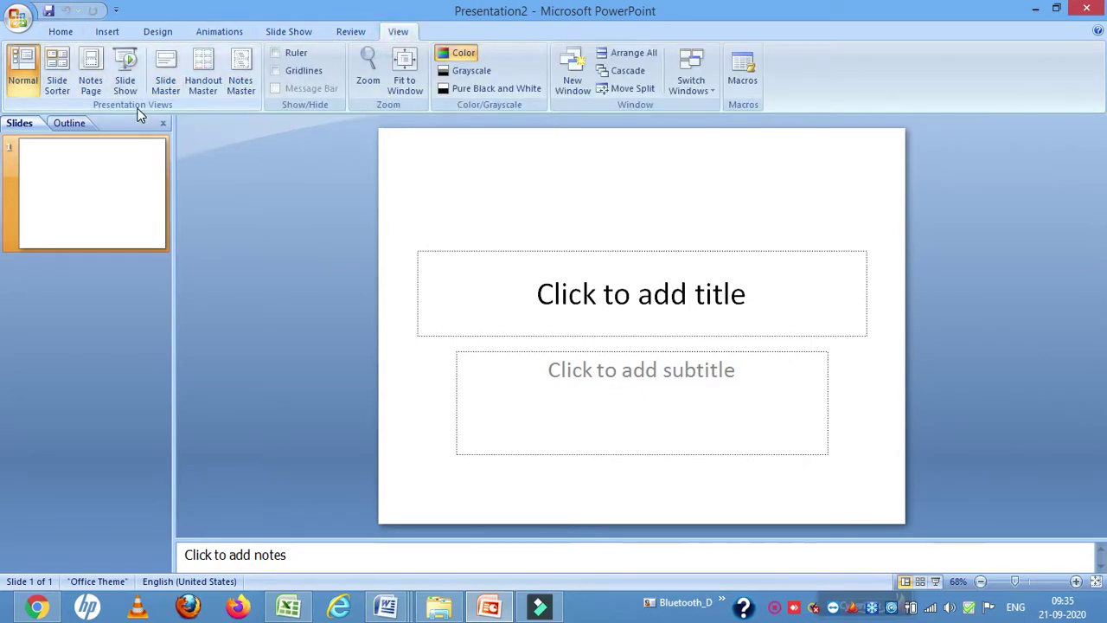
Step: Return to the Home tab and place the cursor in the blank slide's title placeholder
click(29, 21)
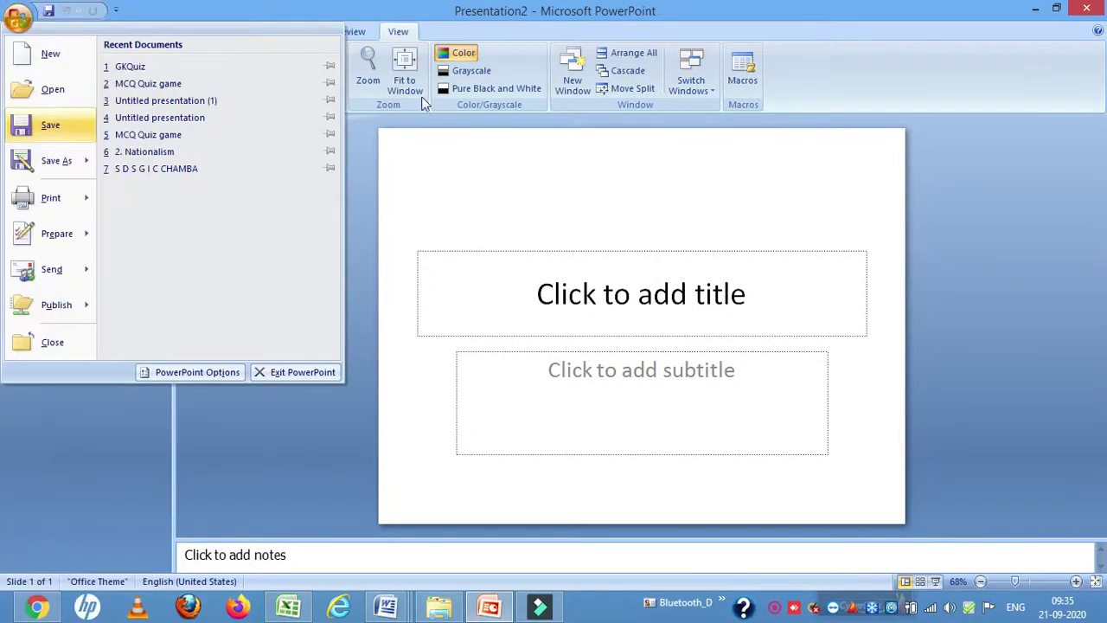
click(848, 83)
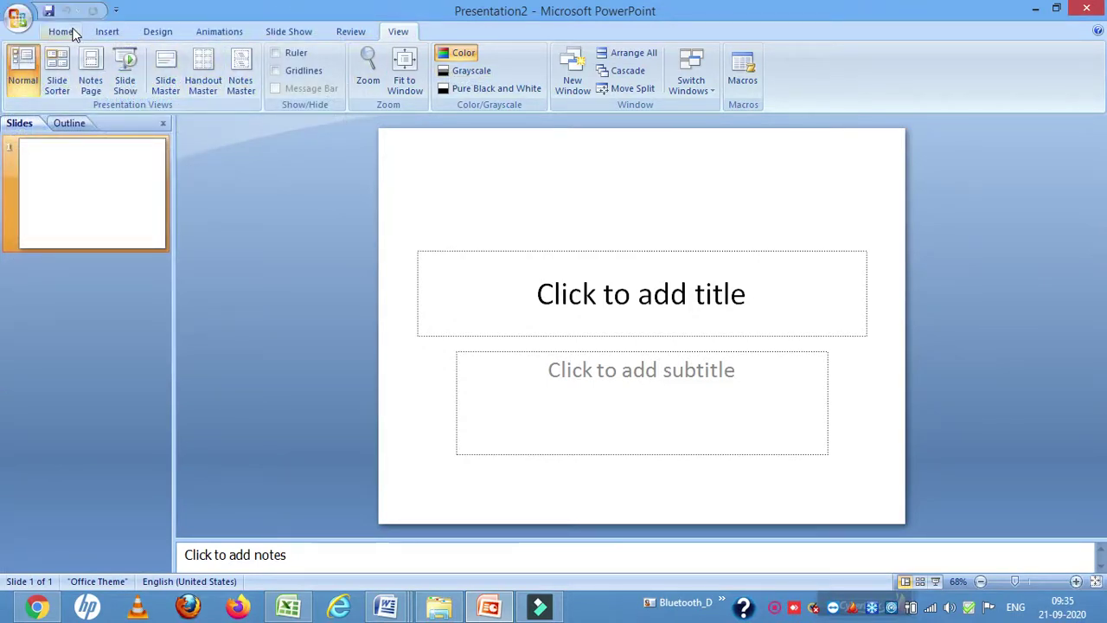
click(68, 31)
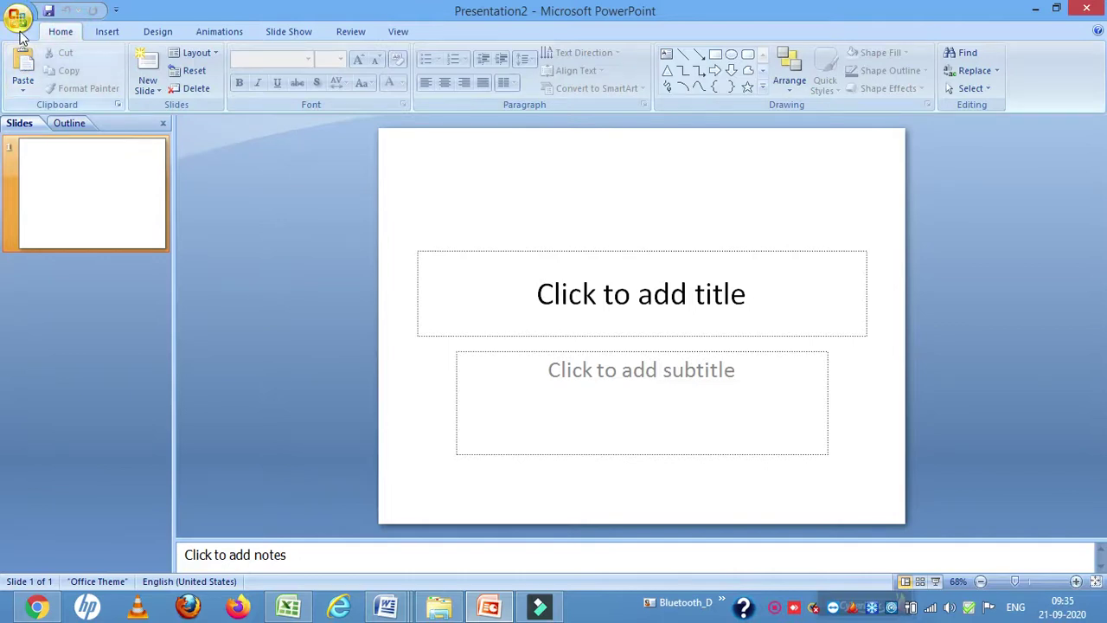
click(21, 31)
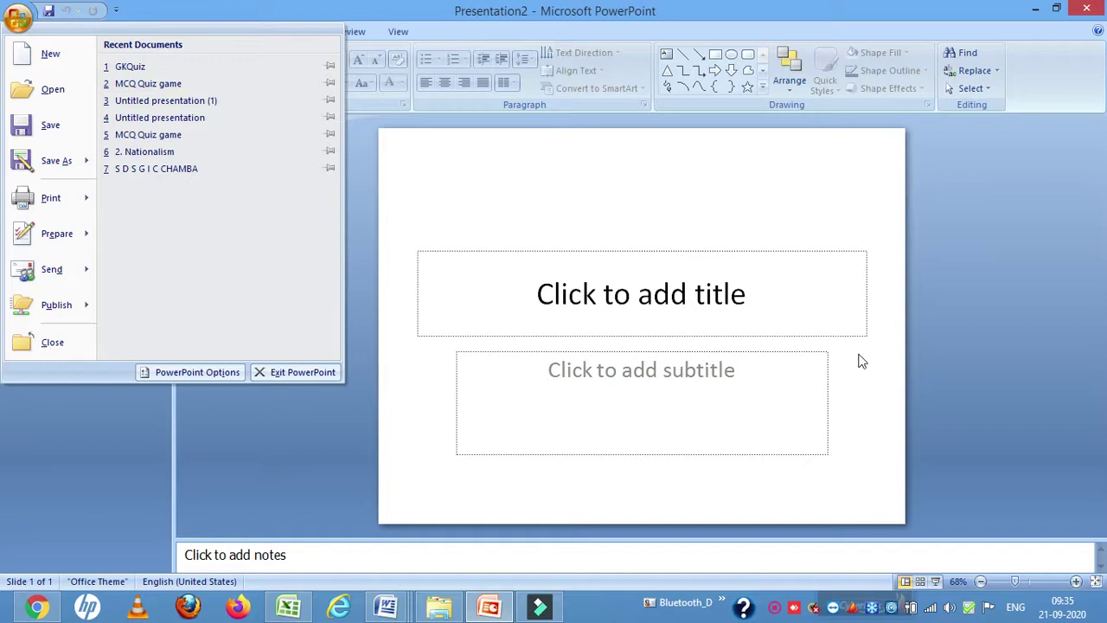
click(694, 204)
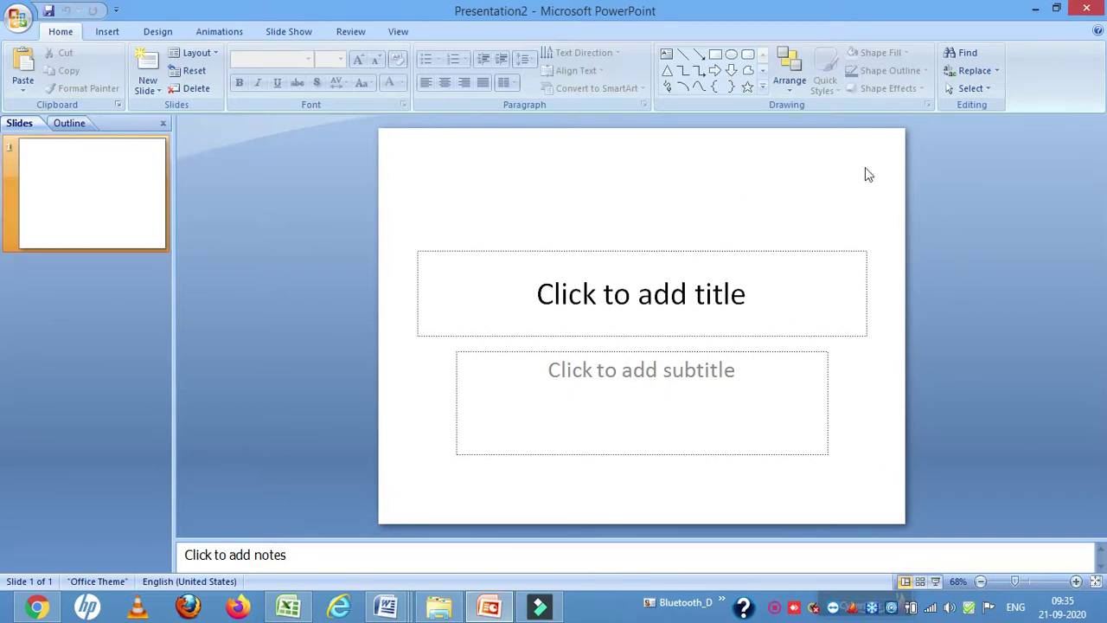
click(643, 336)
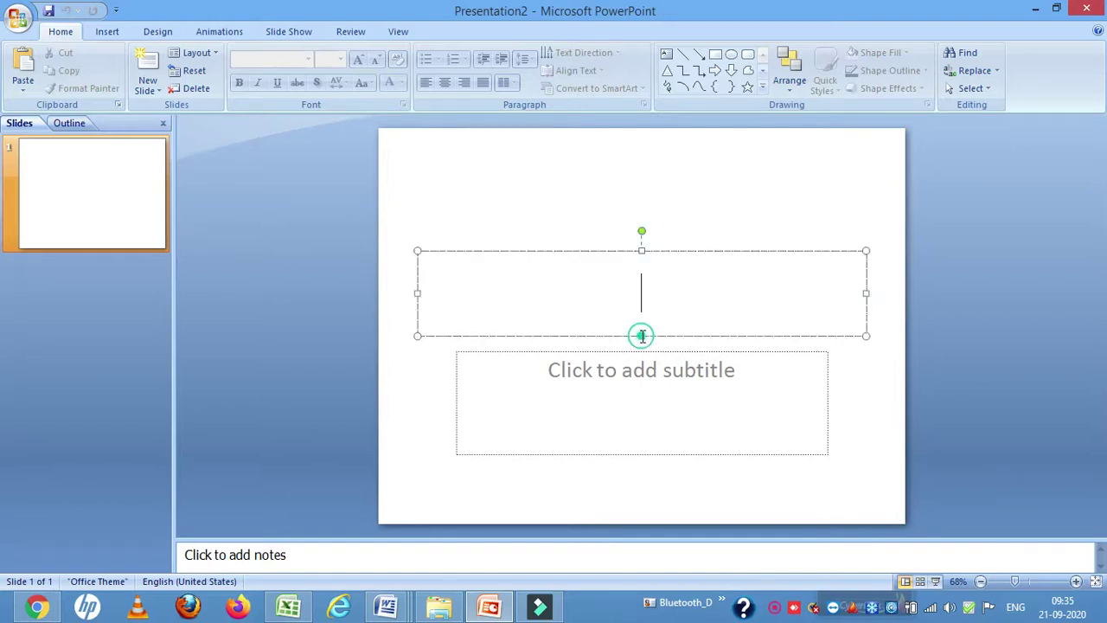
Step: Enter title 'Slide Pane' and bold subtitle 'Main Working Area of MS Power Point Window'
text(Slide Pane)
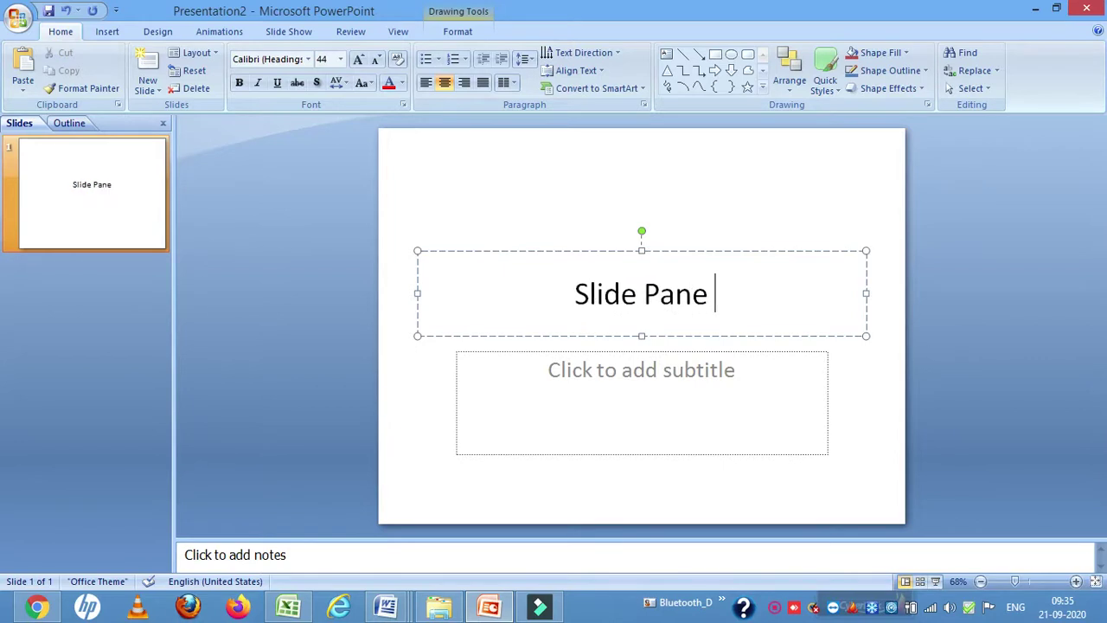
click(656, 378)
text(Main Working Area of MS)
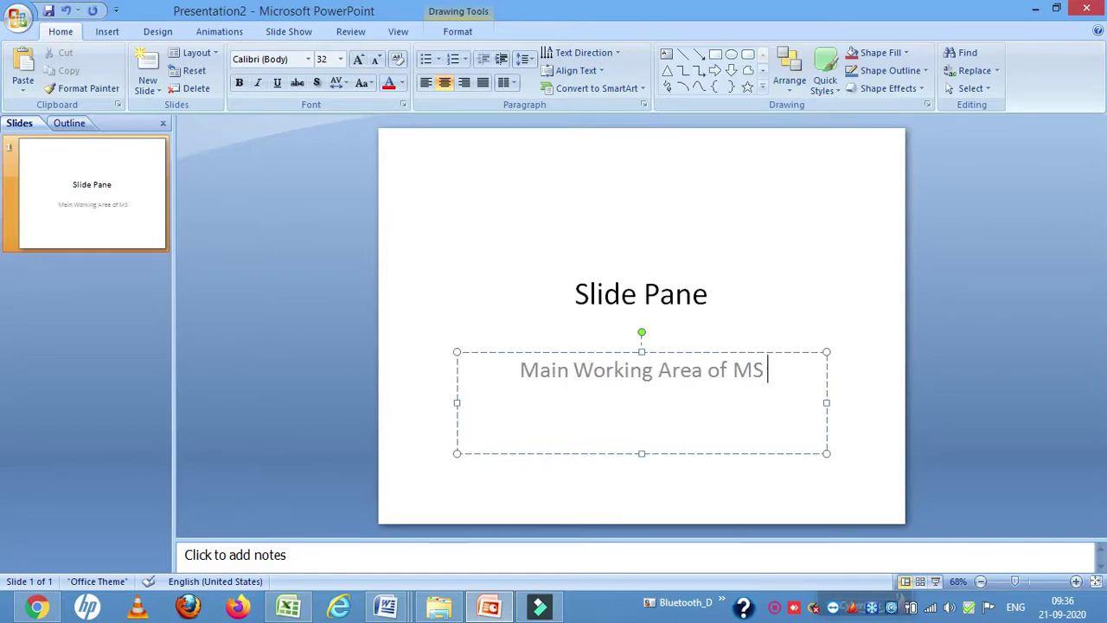
text( Power )
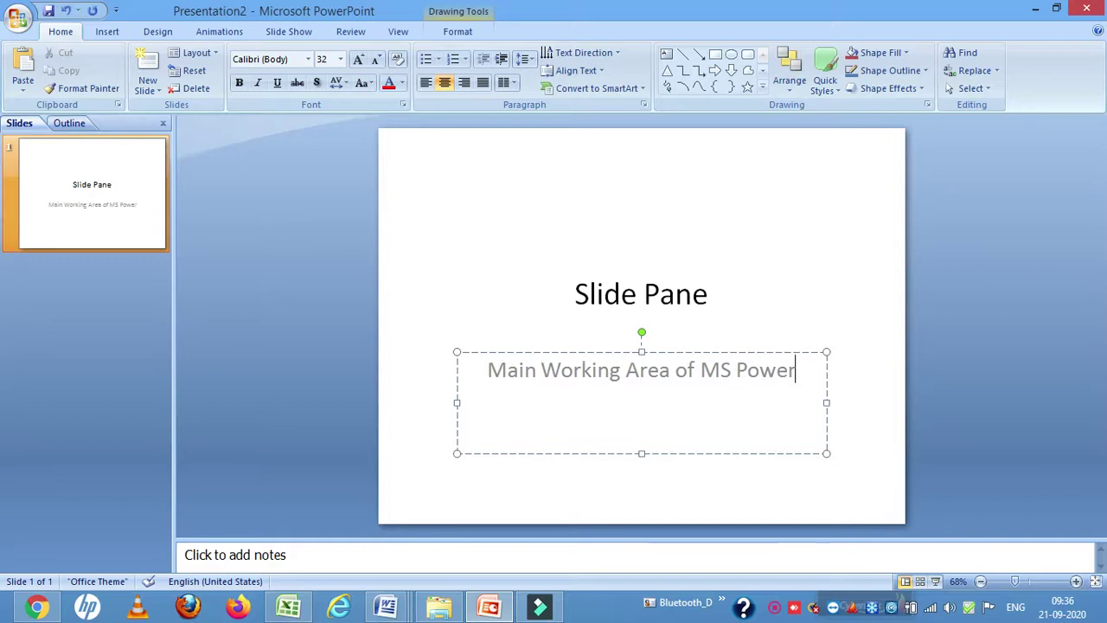
text(Point )
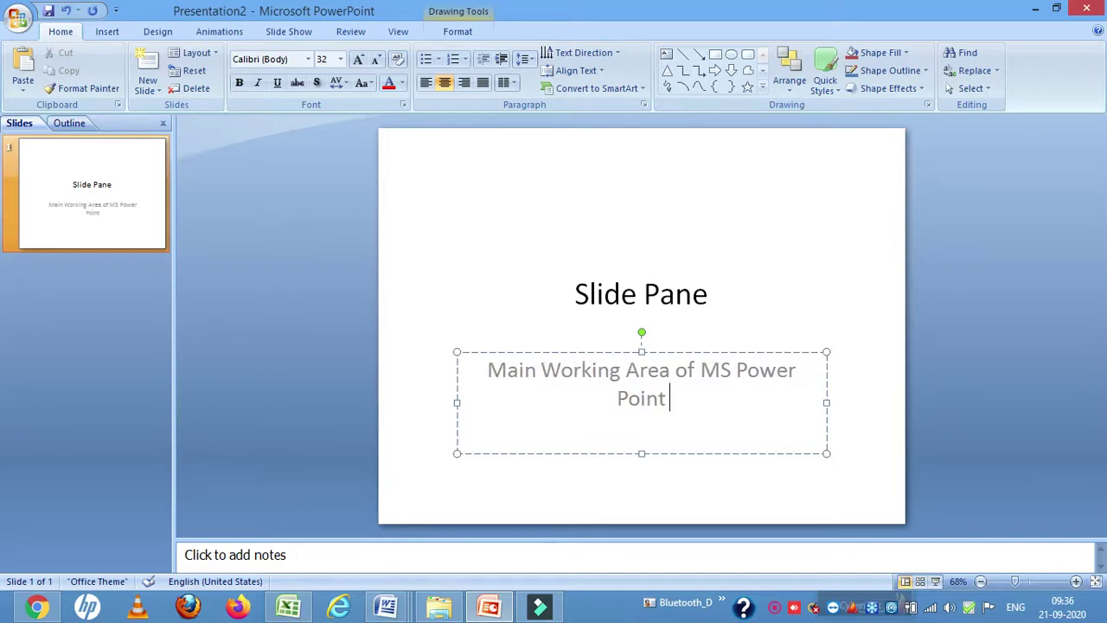
text(Window)
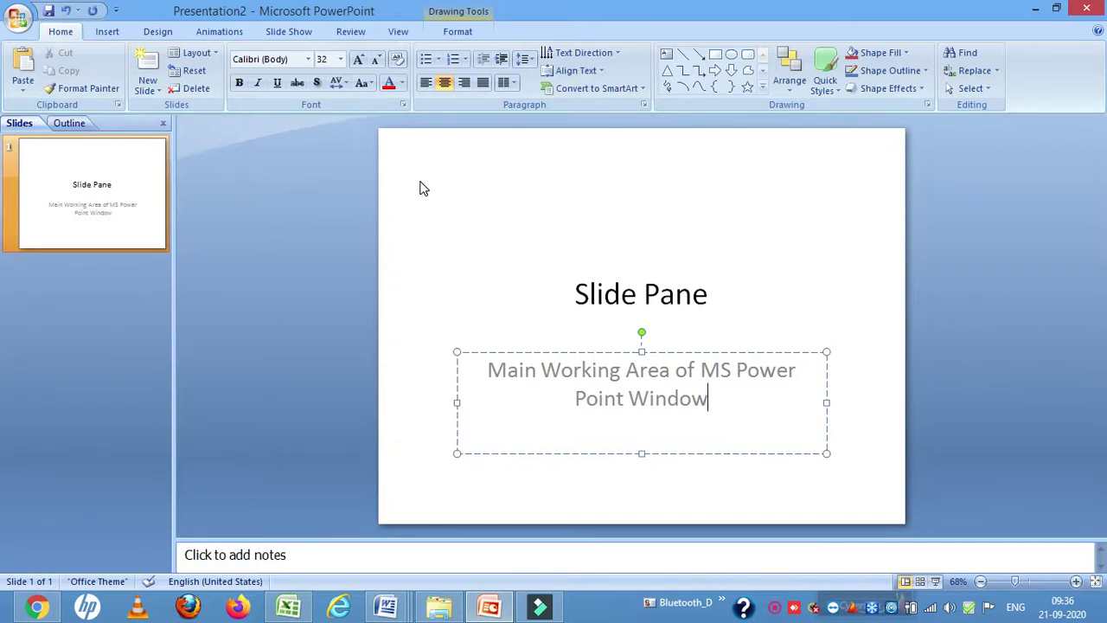
mouse_move(490, 368)
mouse_down()
mouse_move(623, 372)
mouse_move(736, 398)
mouse_up()
key(ctrl+b)
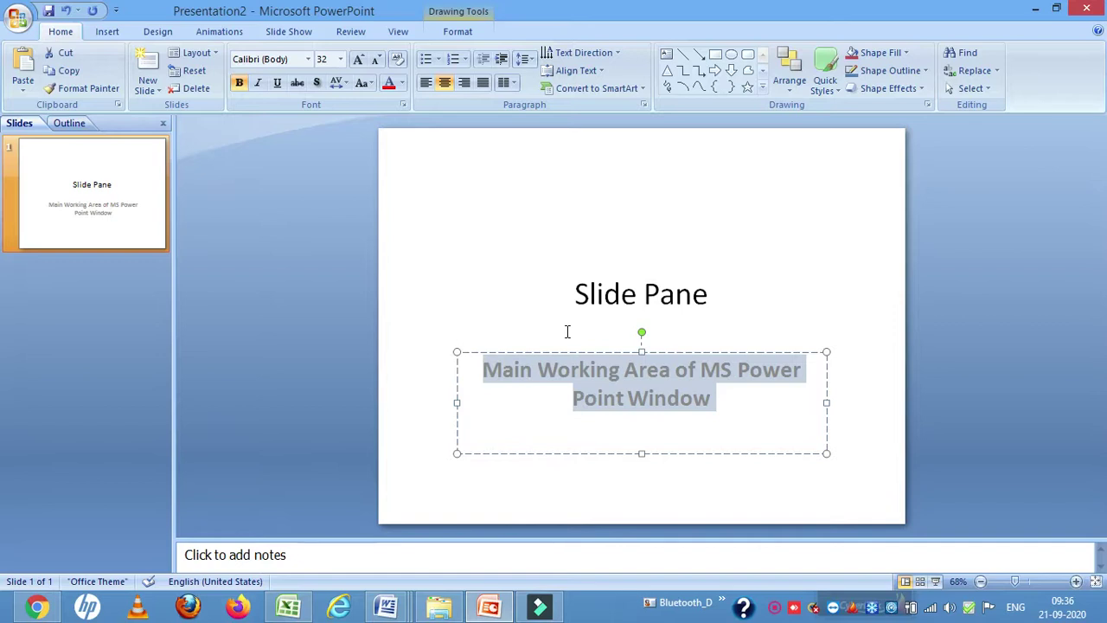
click(644, 283)
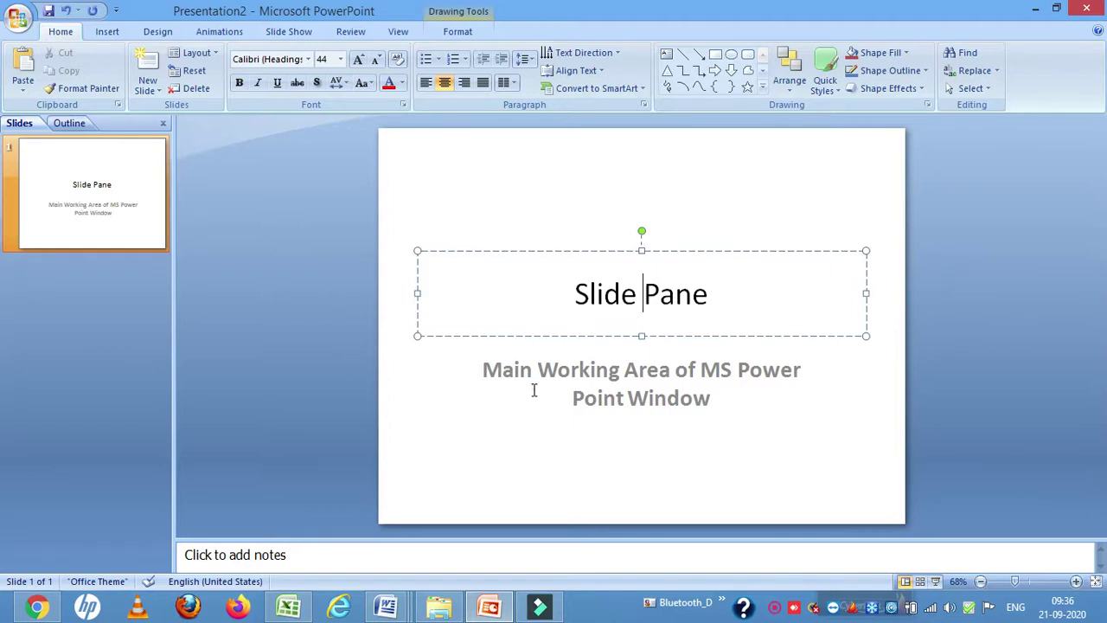
click(566, 387)
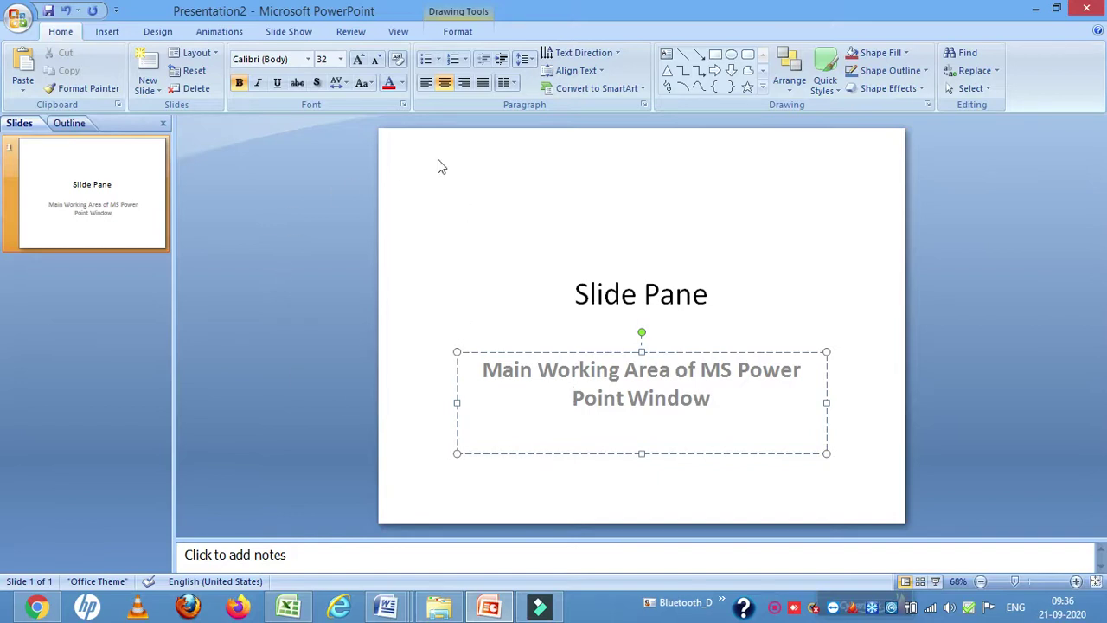
click(622, 250)
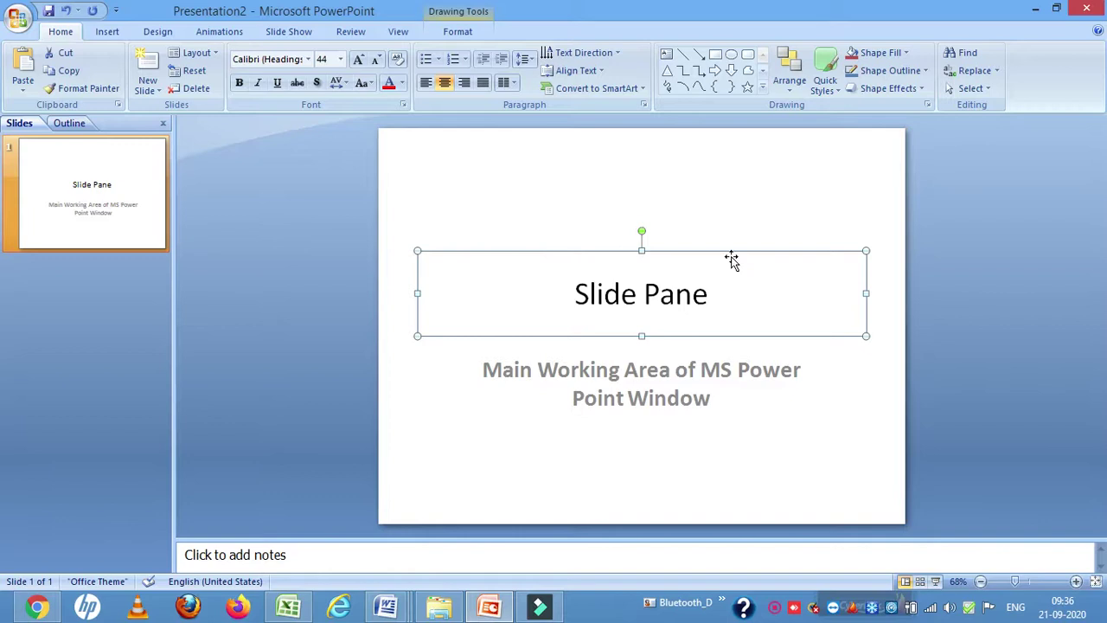
click(657, 162)
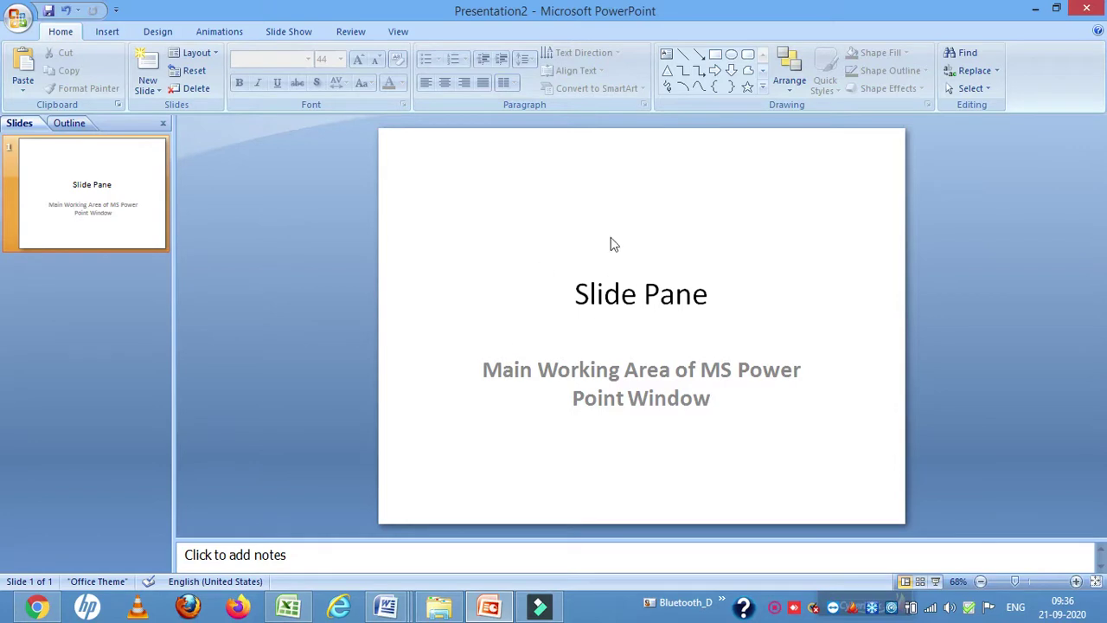
click(637, 374)
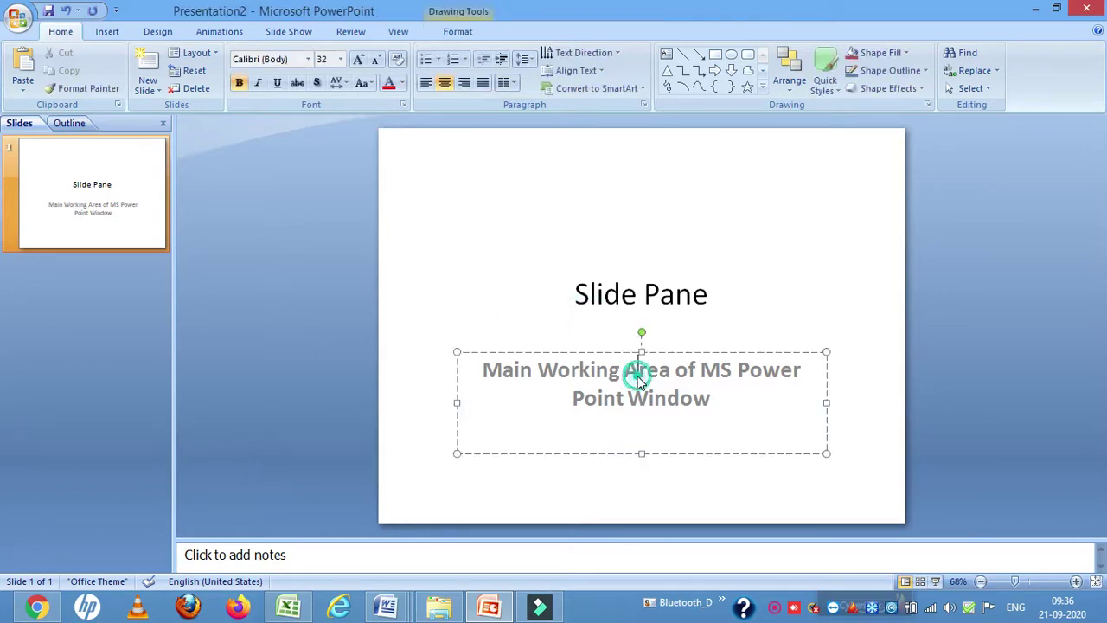
click(637, 294)
click(620, 369)
click(620, 319)
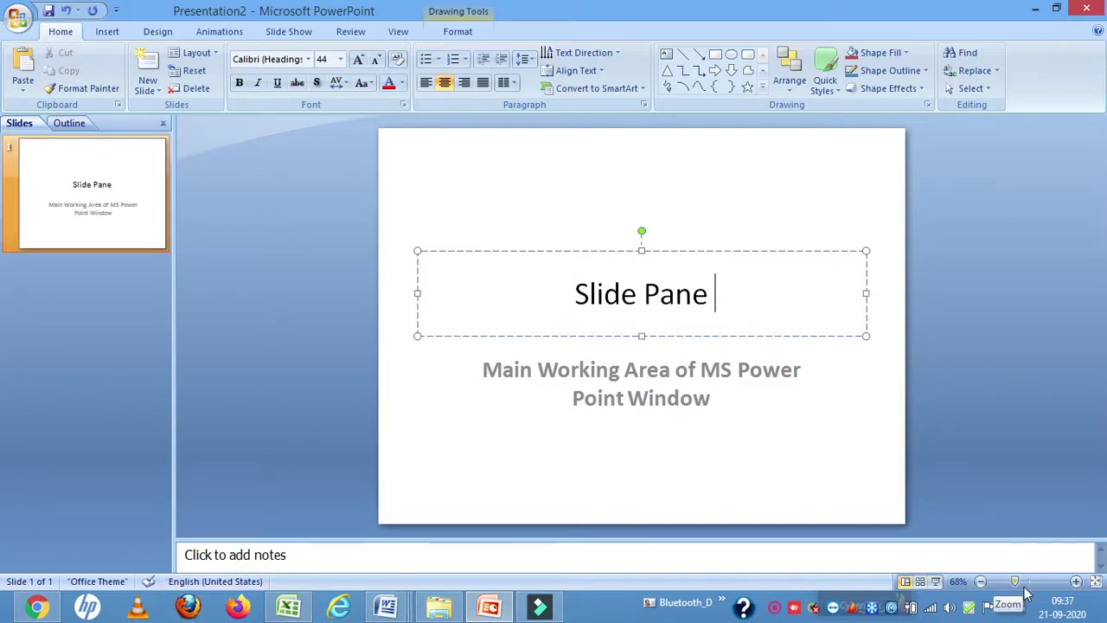
mouse_move(1018, 588)
mouse_down()
mouse_move(1053, 586)
mouse_move(1010, 595)
mouse_move(1037, 588)
mouse_move(1010, 594)
mouse_move(1027, 588)
mouse_up()
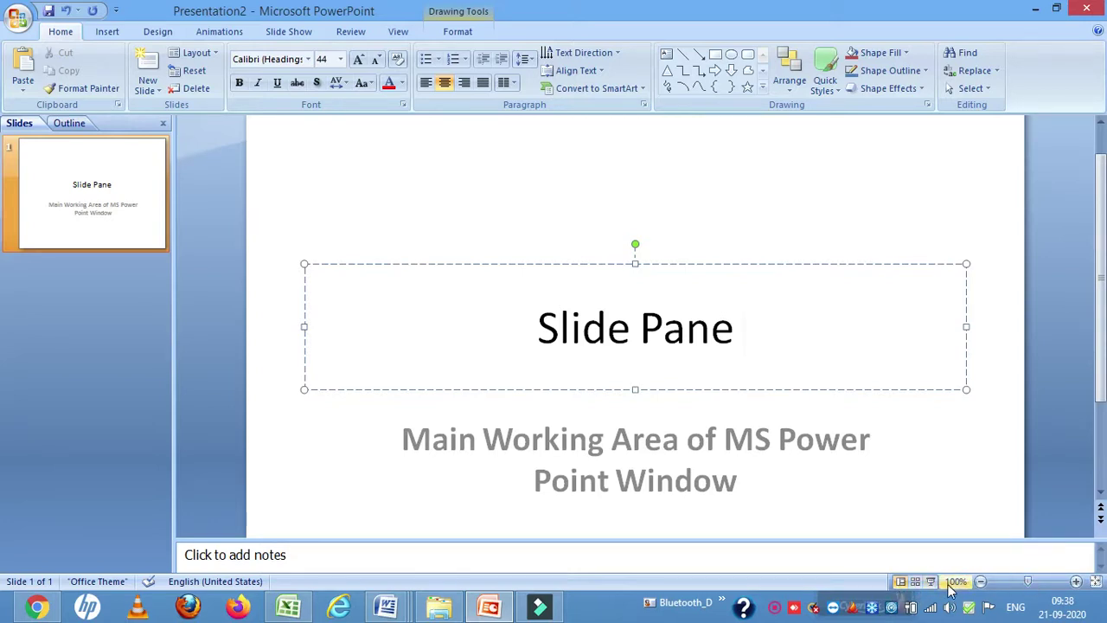
Step: Return to normal view, keeping the 'Slide Pane' title on a single line
click(900, 588)
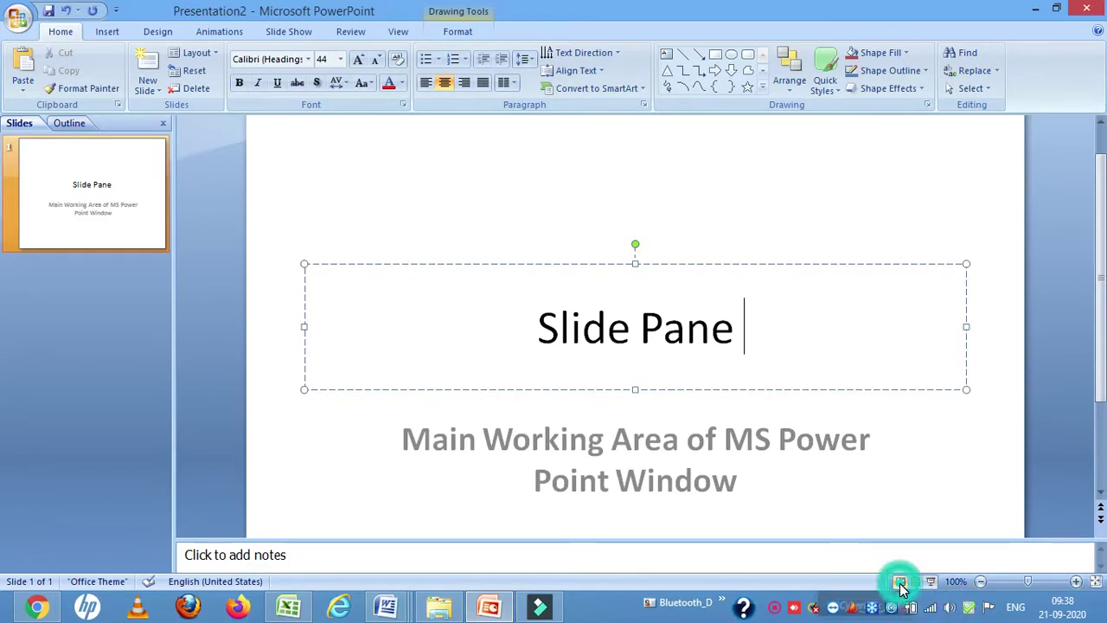
key(Return)
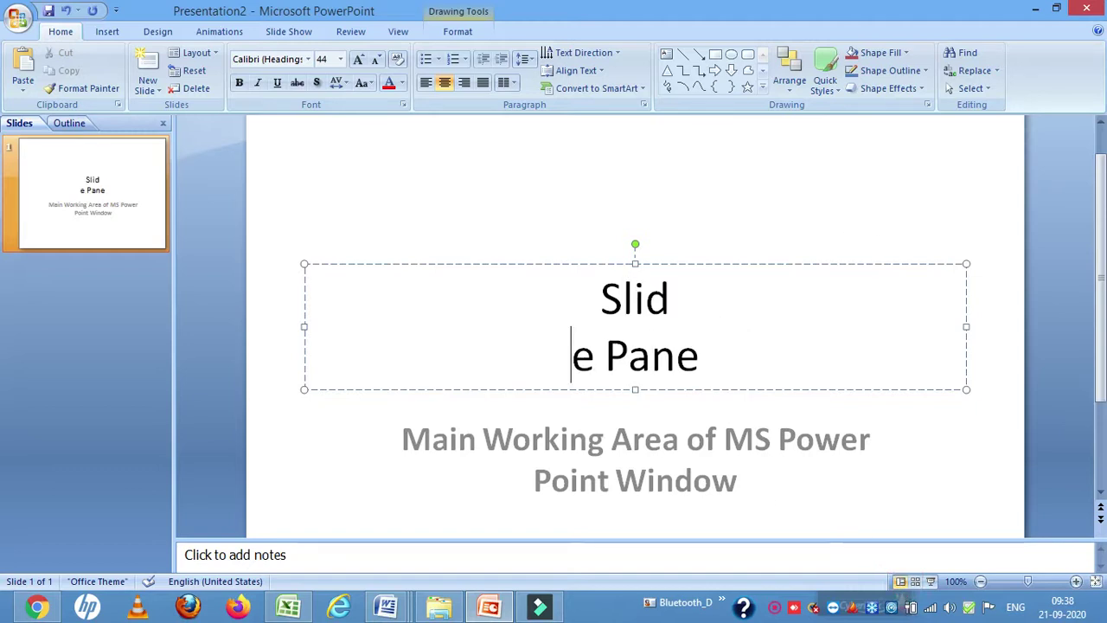
key(BackSpace)
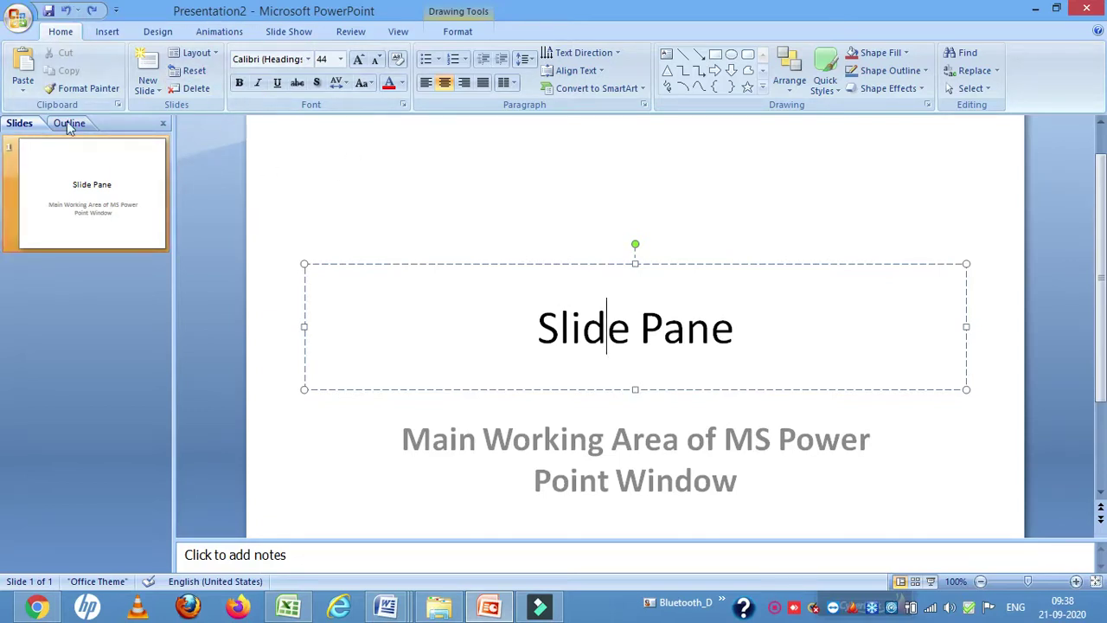
Step: Switch the left pane between Outline and Slides, end on slide 1's thumbnail, and collapse the ribbon
click(45, 209)
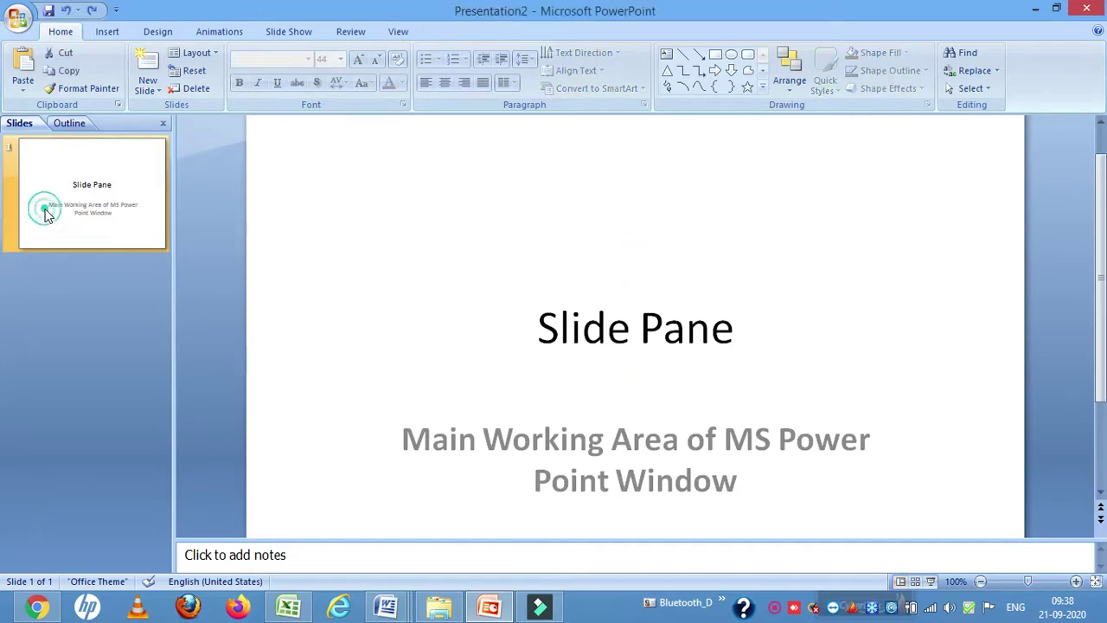
click(71, 123)
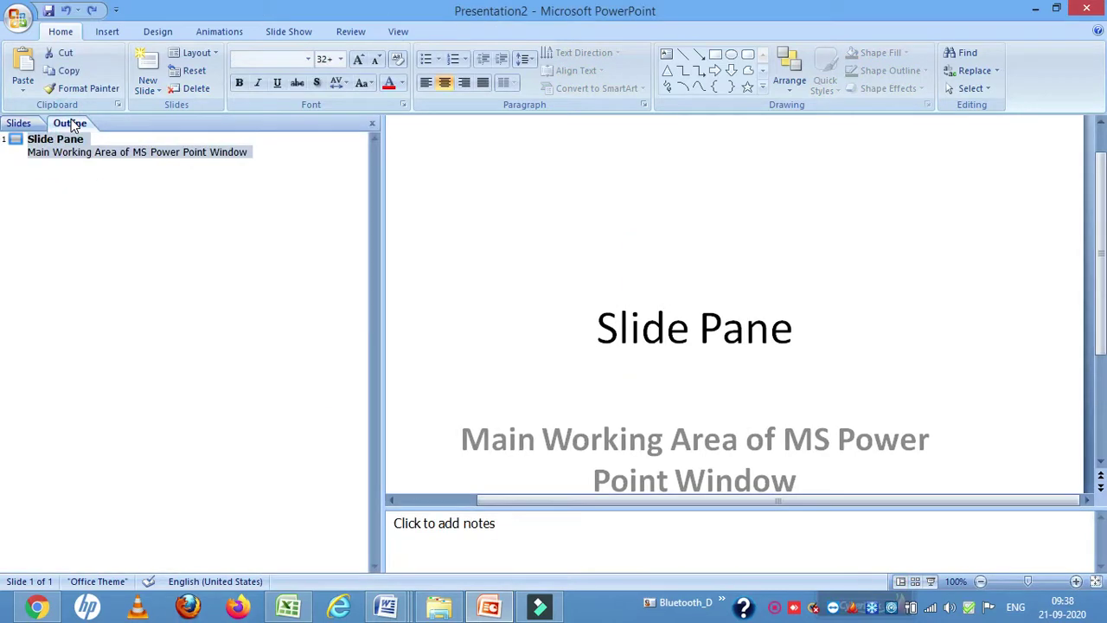
click(30, 124)
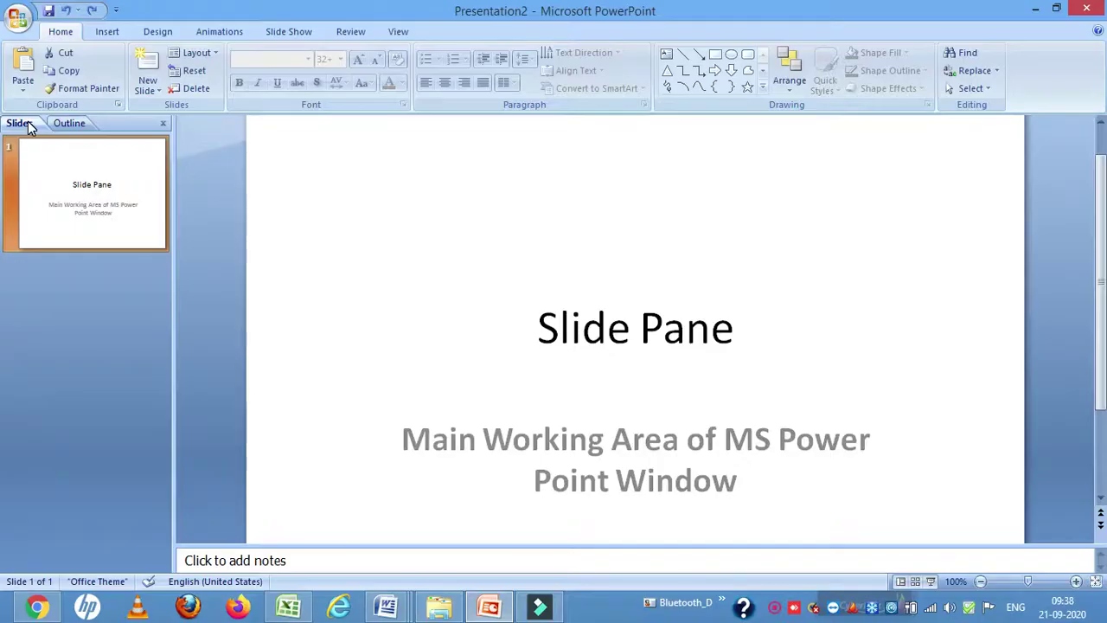
click(126, 253)
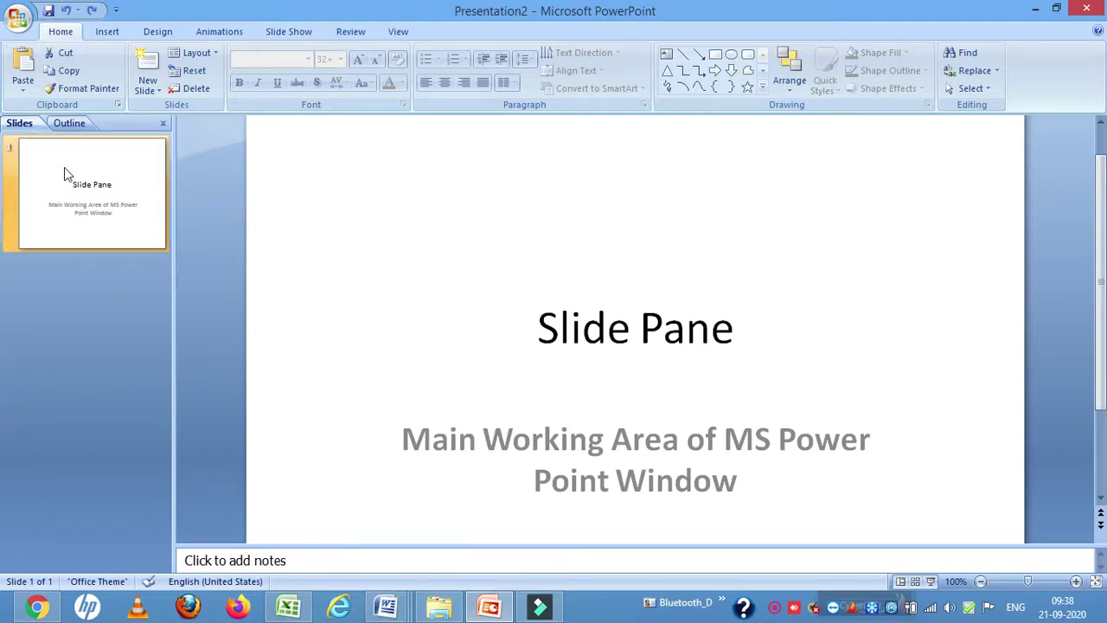
click(85, 126)
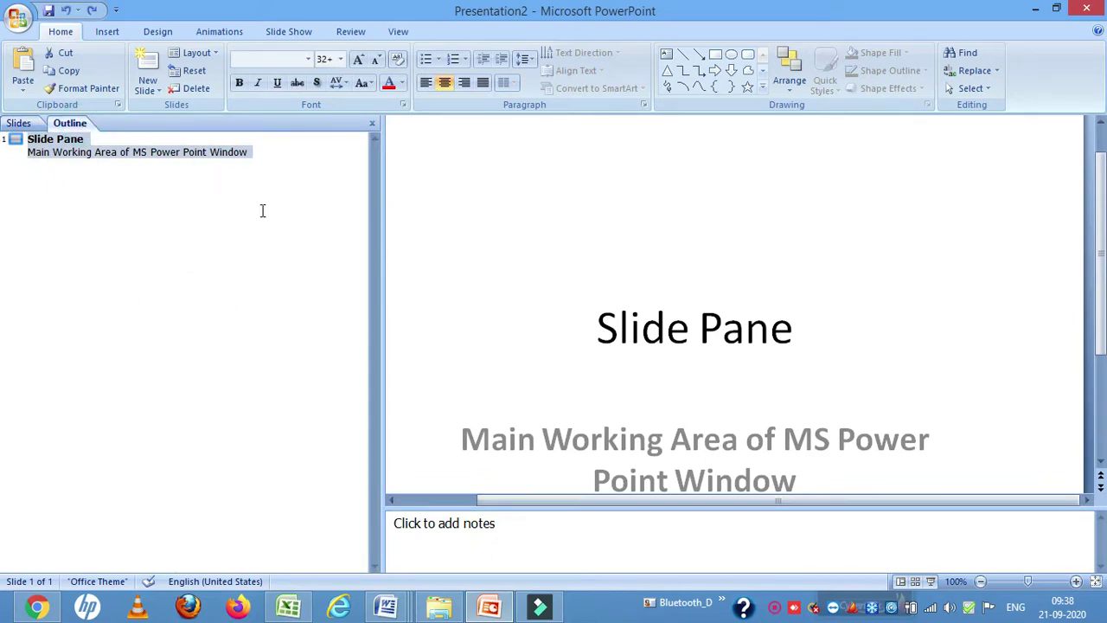
click(18, 123)
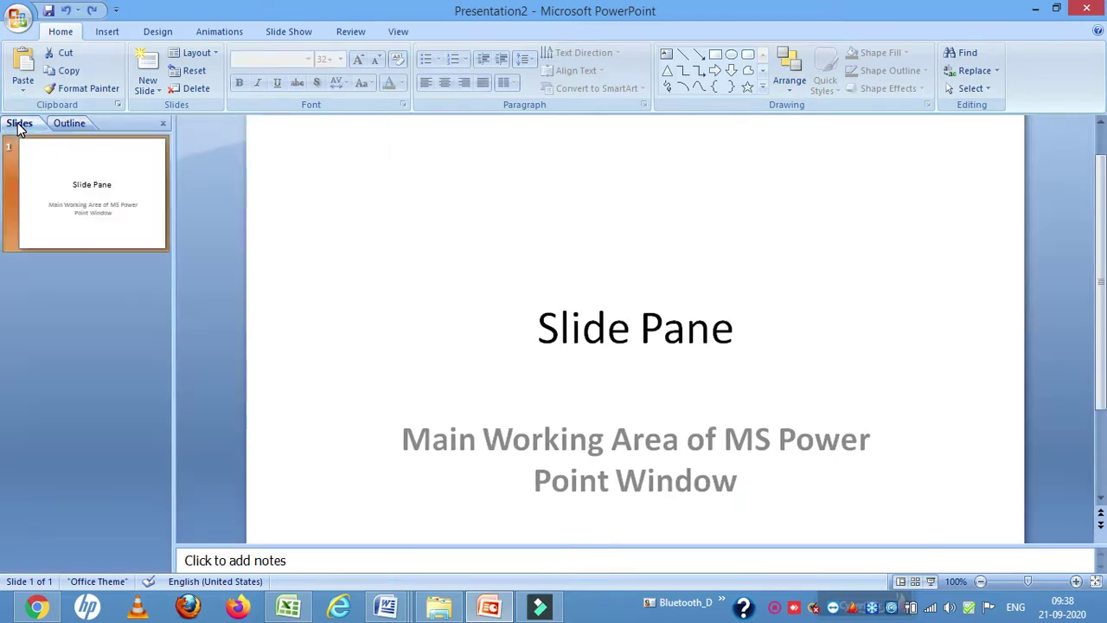
click(66, 122)
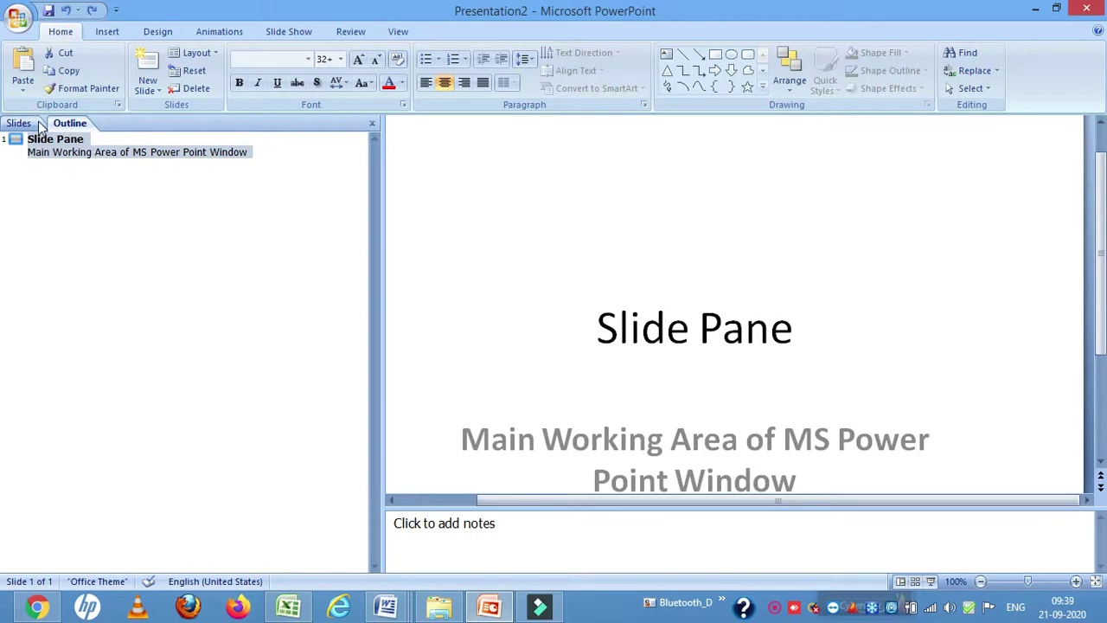
click(38, 123)
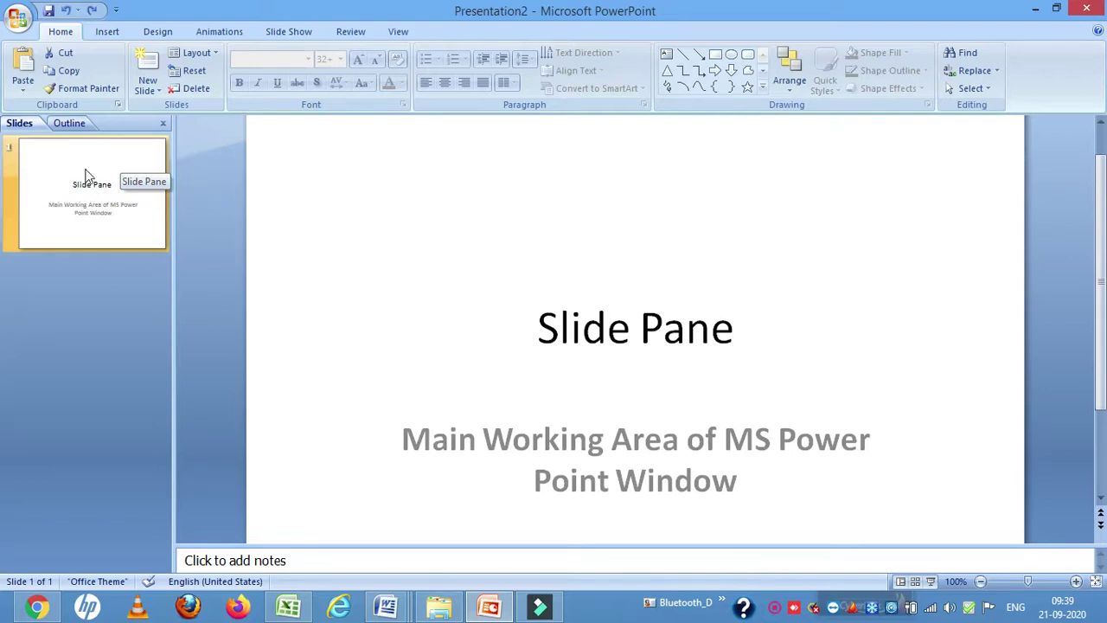
click(164, 143)
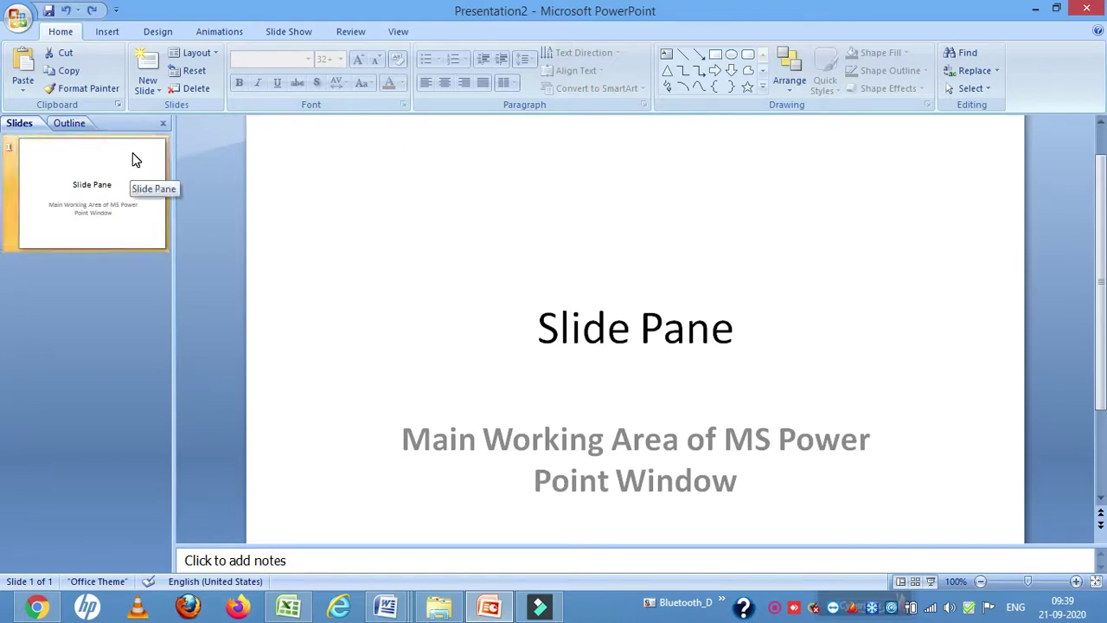
double_click(61, 35)
Step: Add a second slide with the Title Slide layout
click(61, 37)
click(60, 36)
click(61, 37)
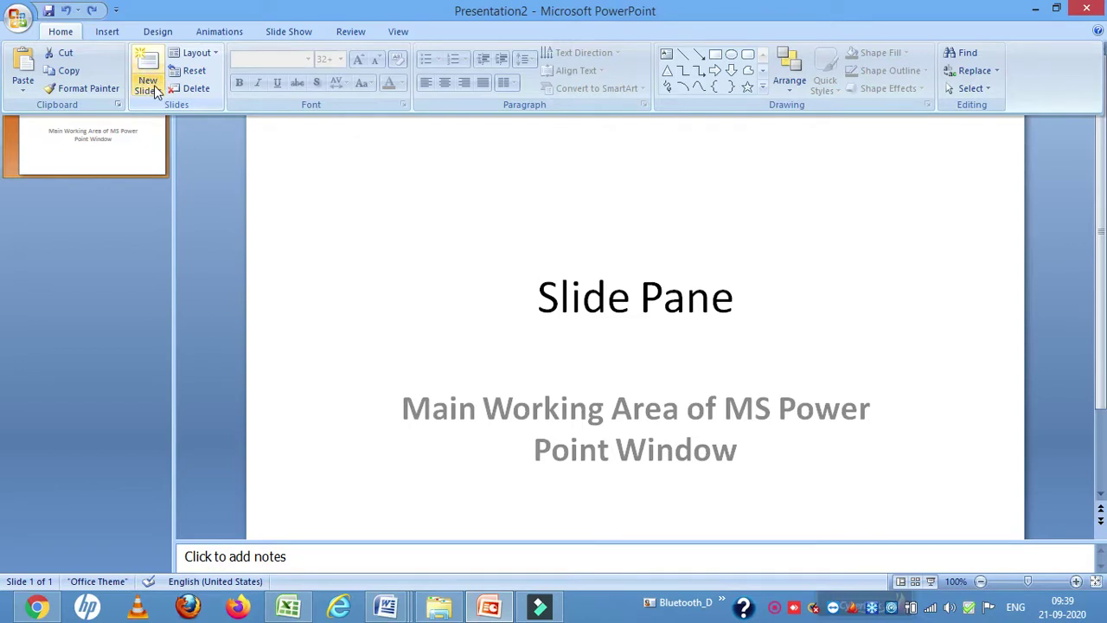
click(159, 88)
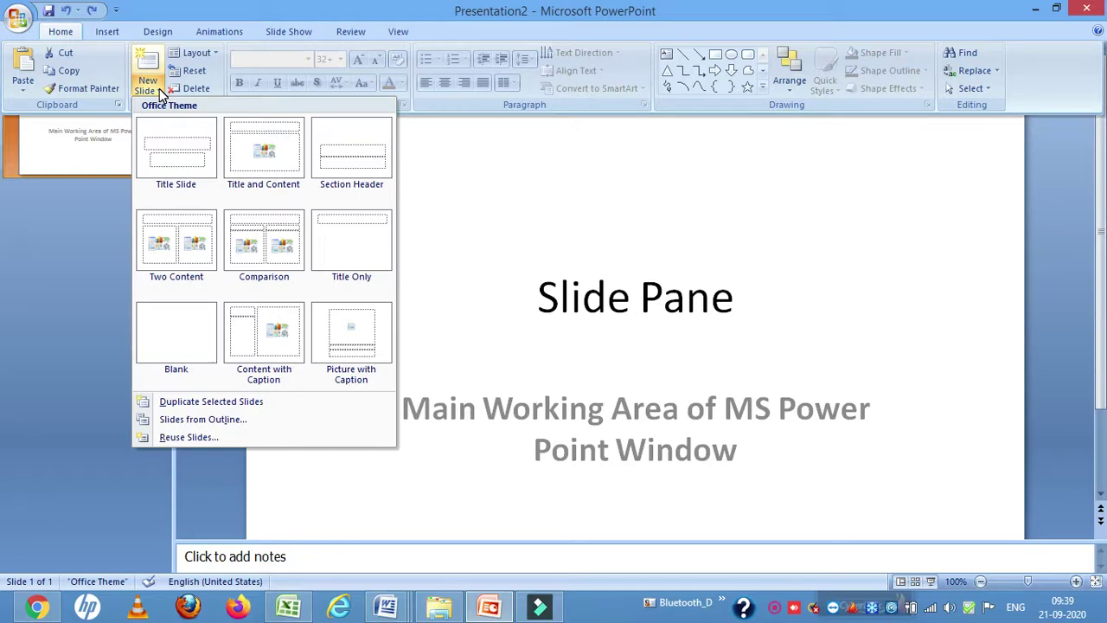
click(187, 146)
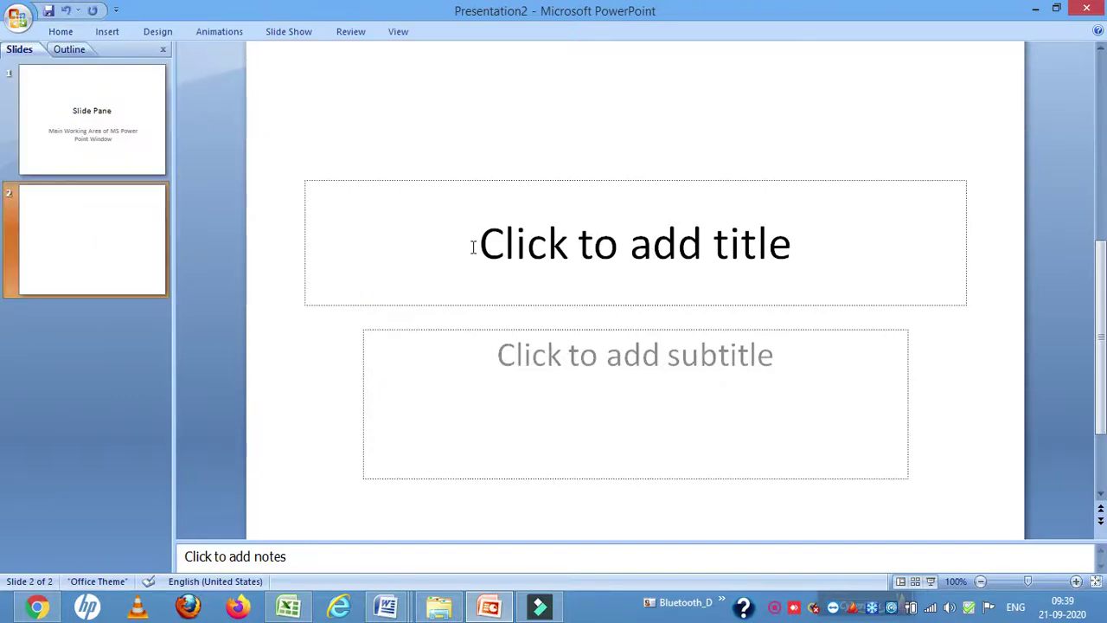
Step: Title it 'Add A Slide' with subtitle 'Home Tab- New Slide– Theme – Slide'
click(513, 243)
text(Add A Slide)
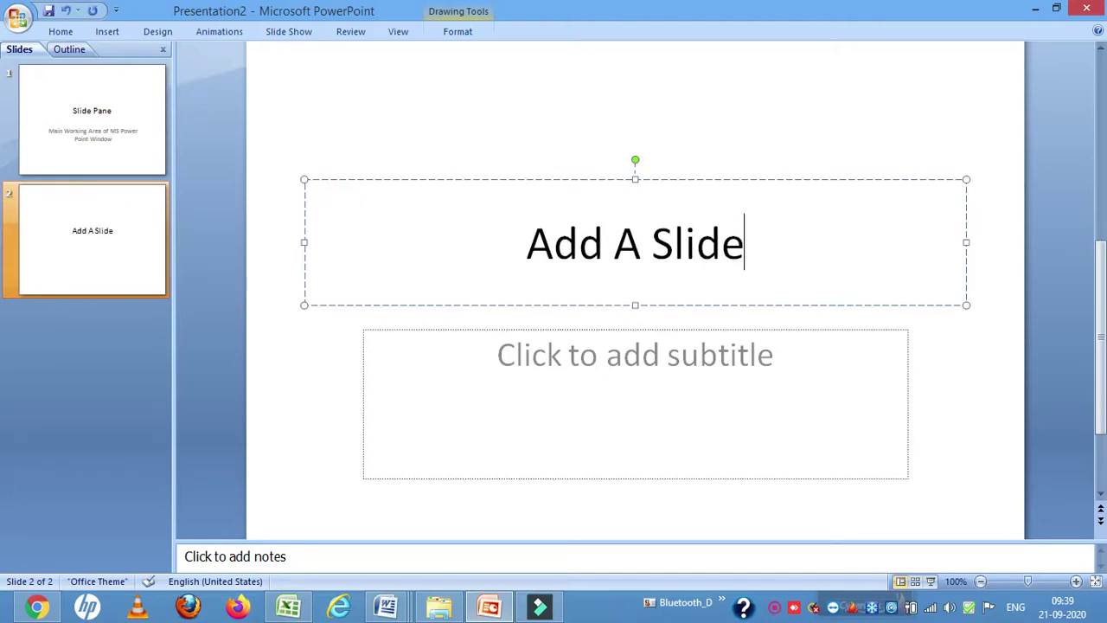
click(601, 370)
text(Home Tab- New Slide-- Theme - Slide)
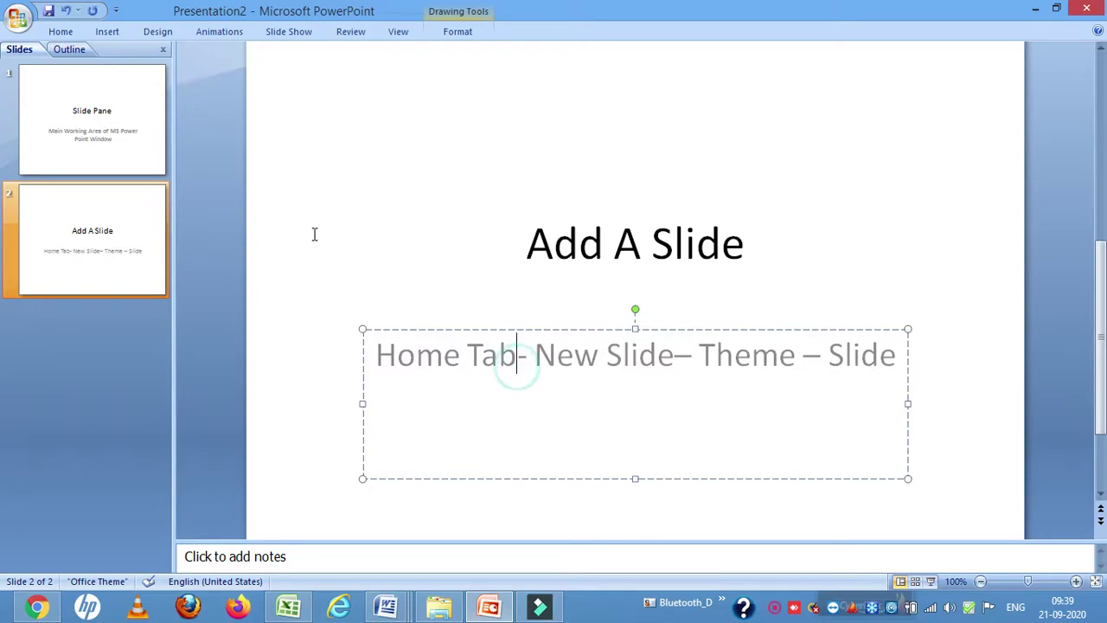
click(314, 235)
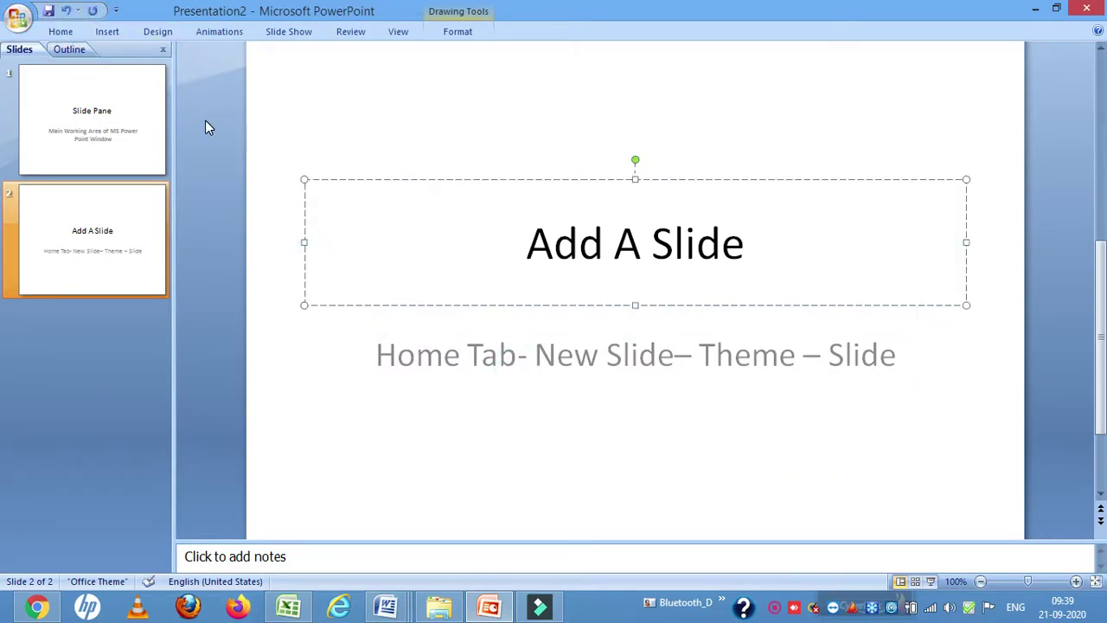
click(60, 33)
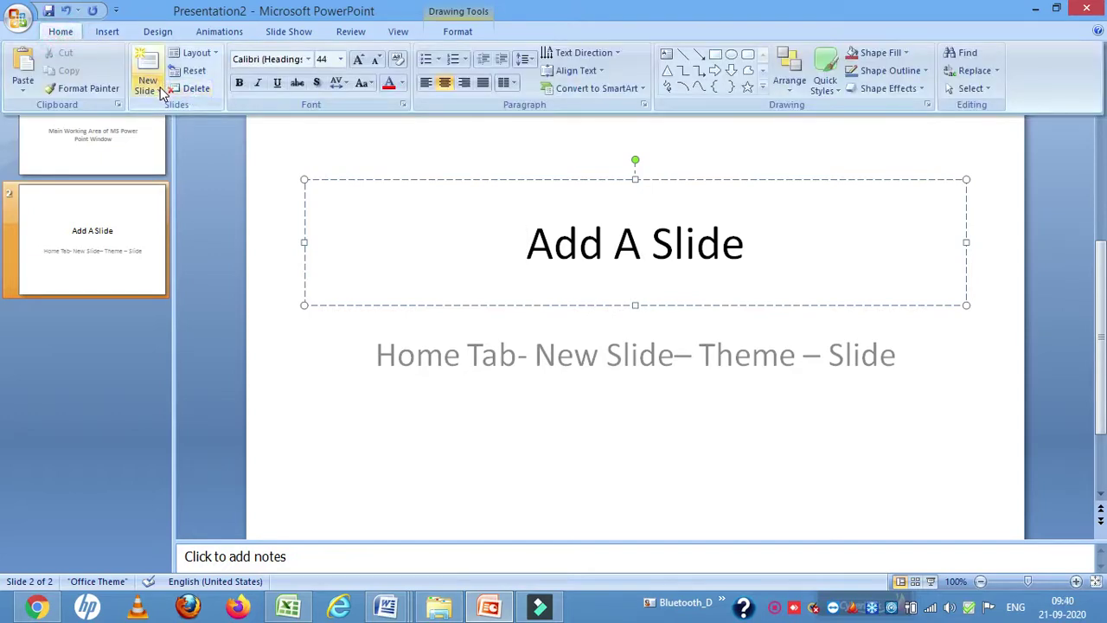
Step: Insert a third slide using the Title and Content layout and select it
click(160, 90)
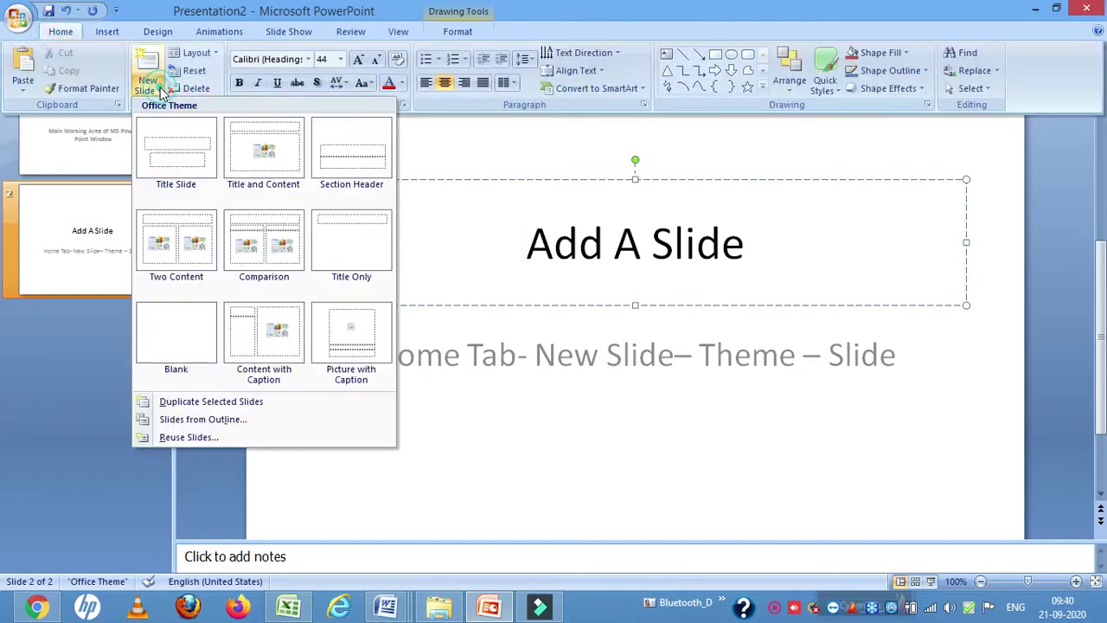
click(278, 157)
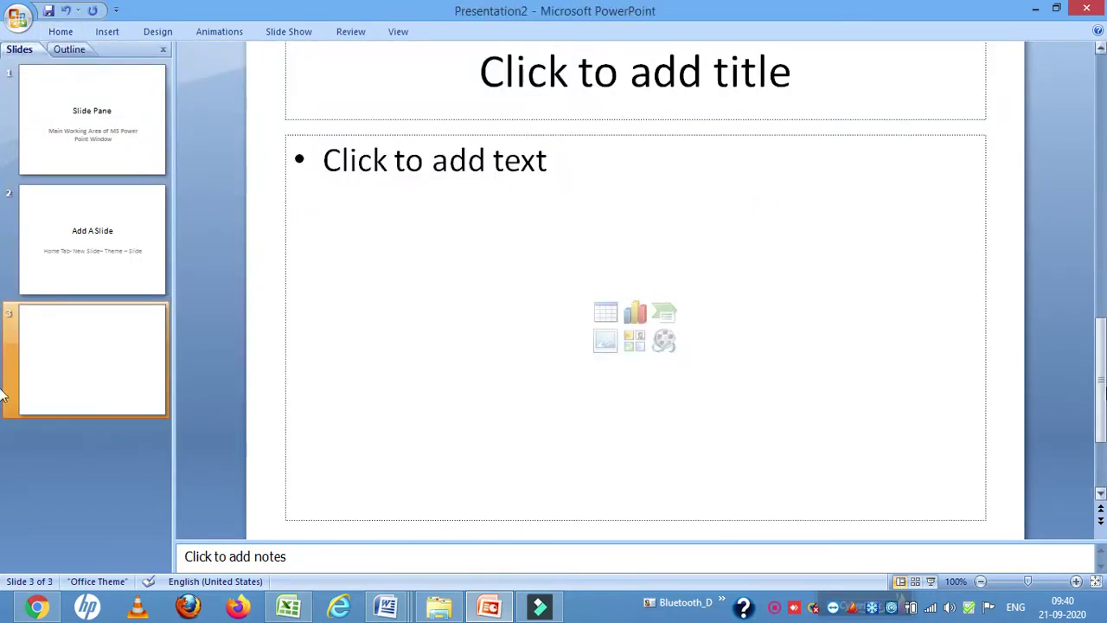
drag(1100, 388, 1100, 320)
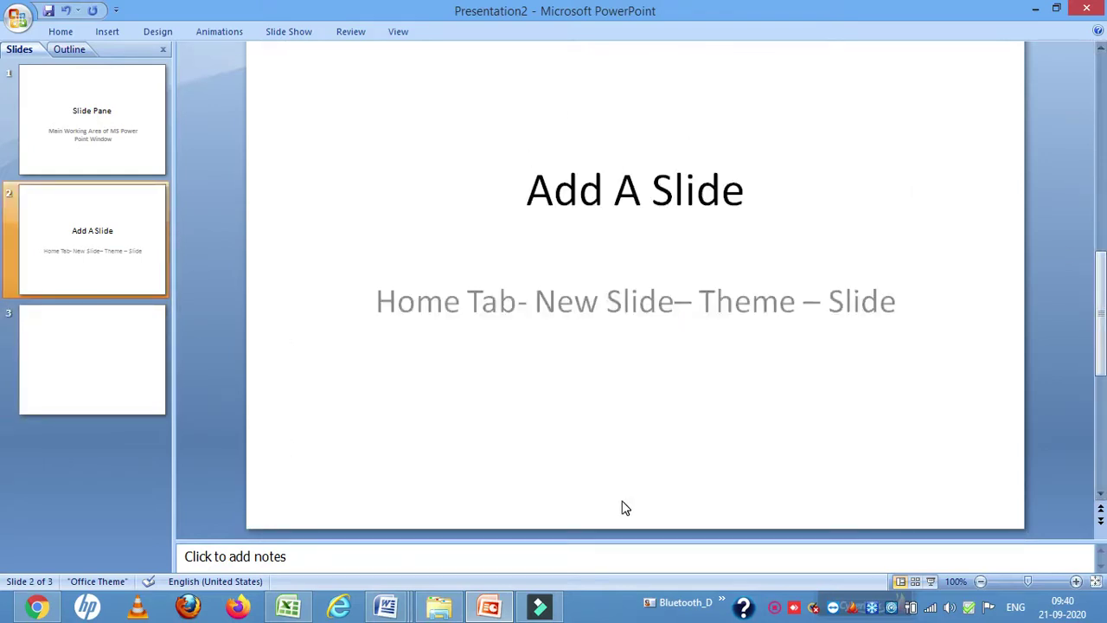
click(133, 405)
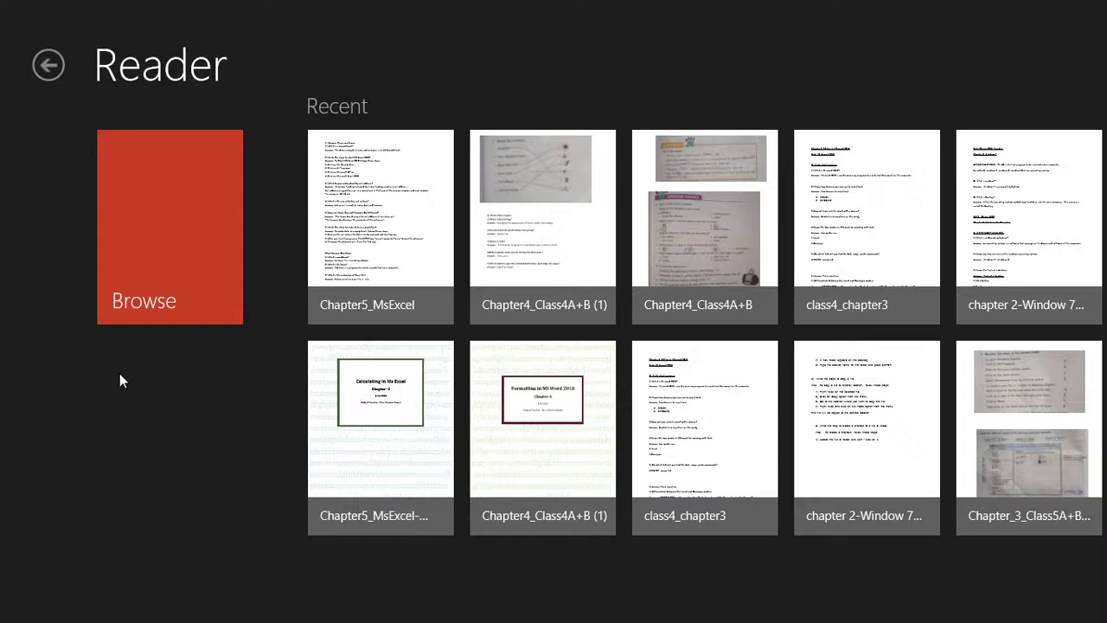
Step: Leave Windows Reader and return to the PowerPoint window
click(2, 13)
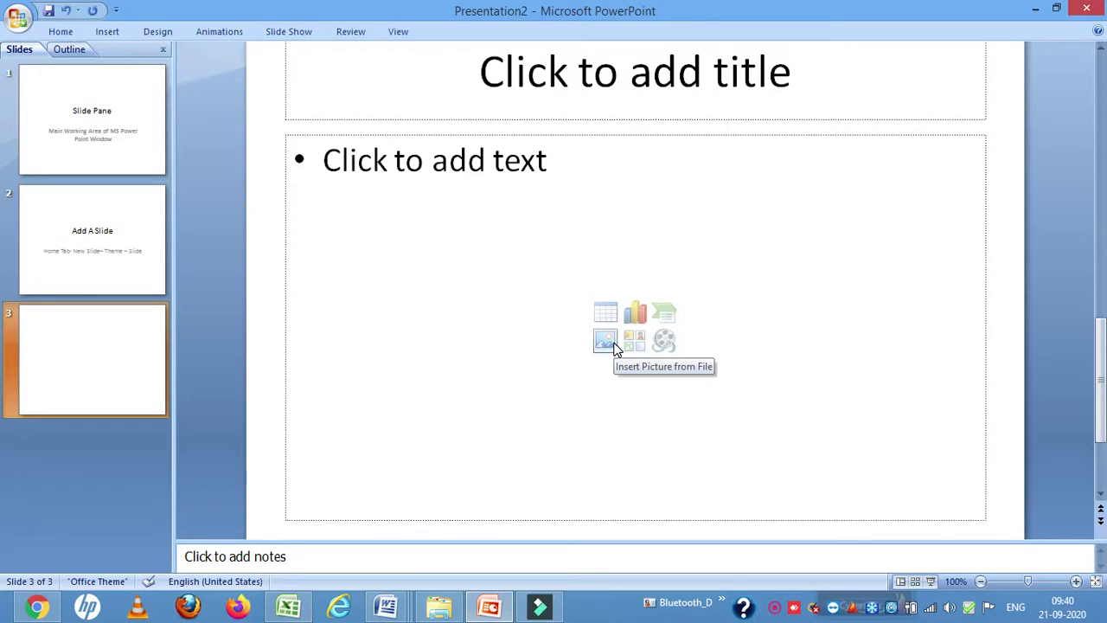
Step: Start inserting a picture on slide 3 and browse the Pictures library's Screenshots folder
click(615, 346)
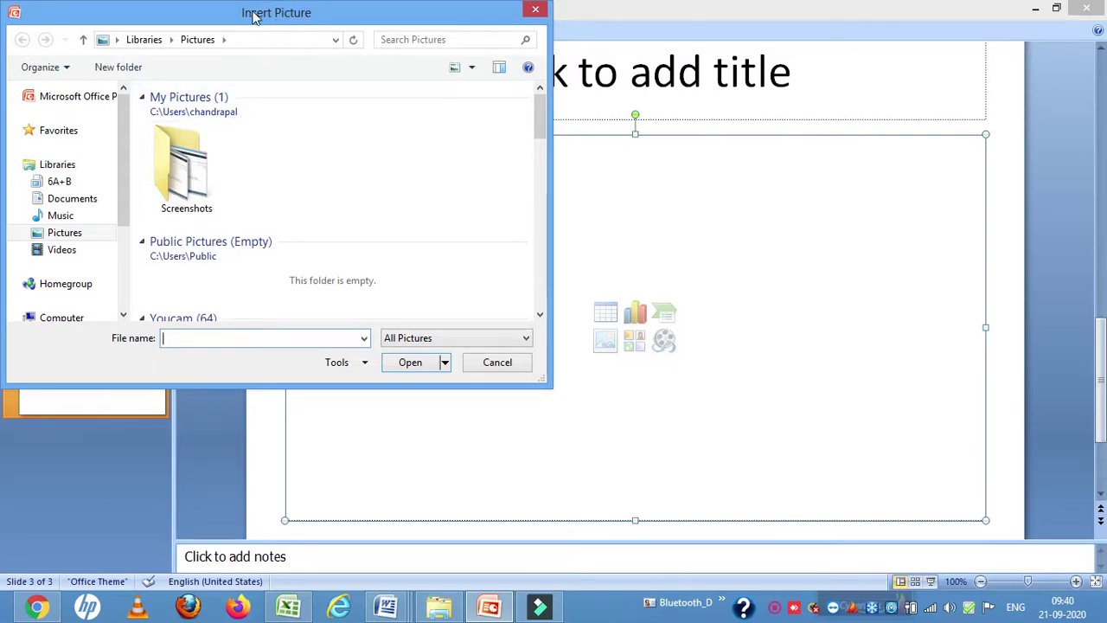
drag(213, 10, 212, 35)
mouse_move(361, 38)
mouse_down()
mouse_move(551, 47)
mouse_move(631, 35)
mouse_up()
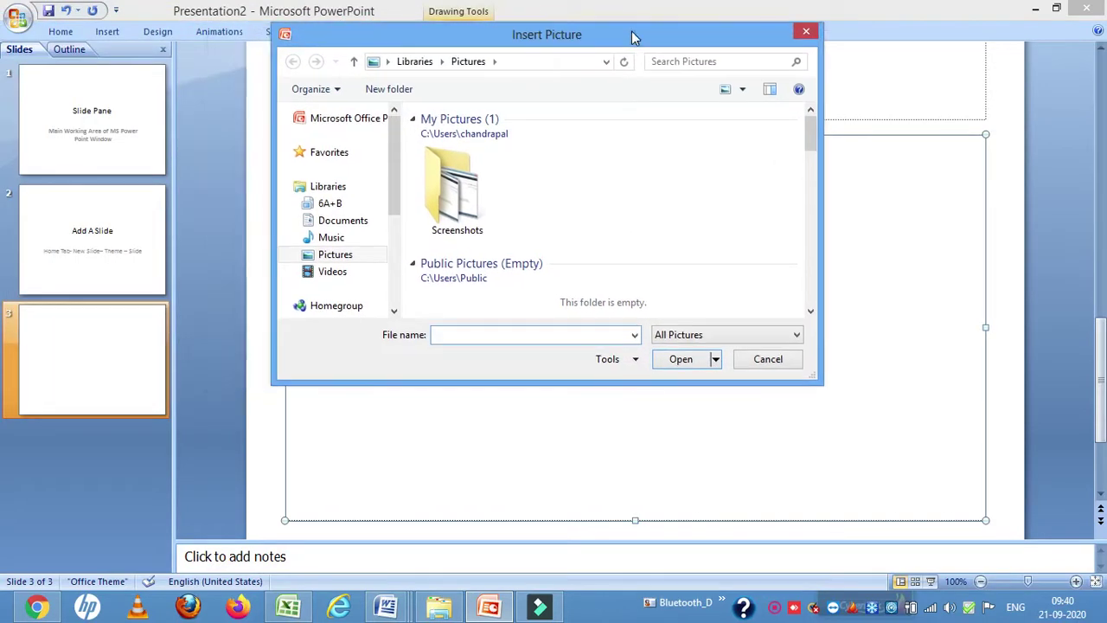
click(325, 256)
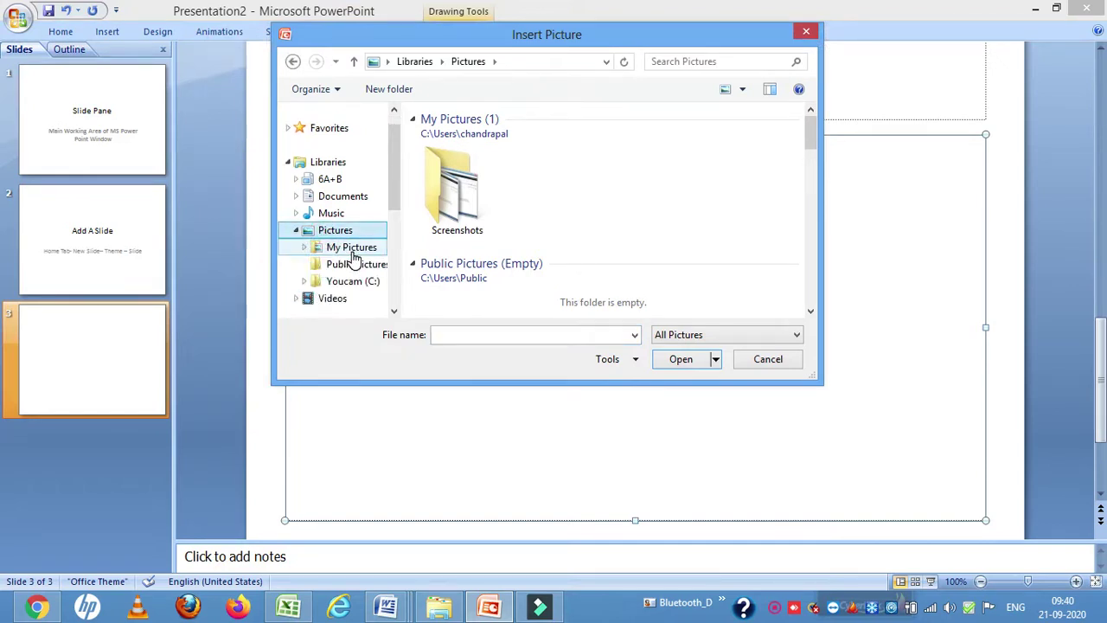
click(352, 249)
double_click(457, 190)
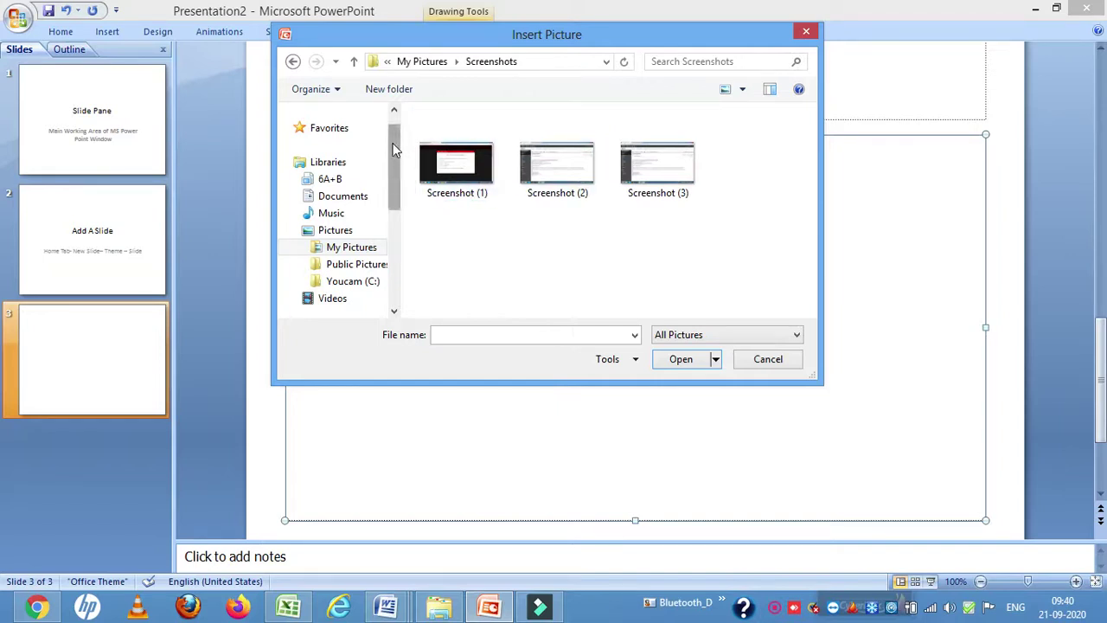
mouse_move(393, 150)
mouse_down()
mouse_move(398, 205)
mouse_move(386, 132)
mouse_up()
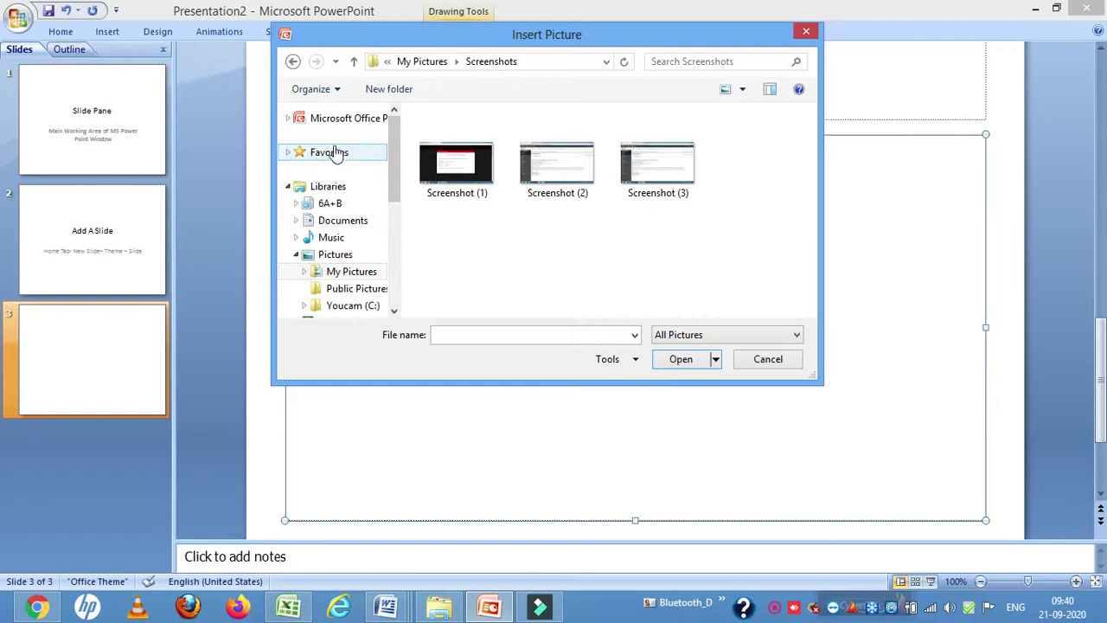
Step: Search Favorites and the Youcam folders (SDSSCP, EffectManualOrder) for a photo
click(336, 153)
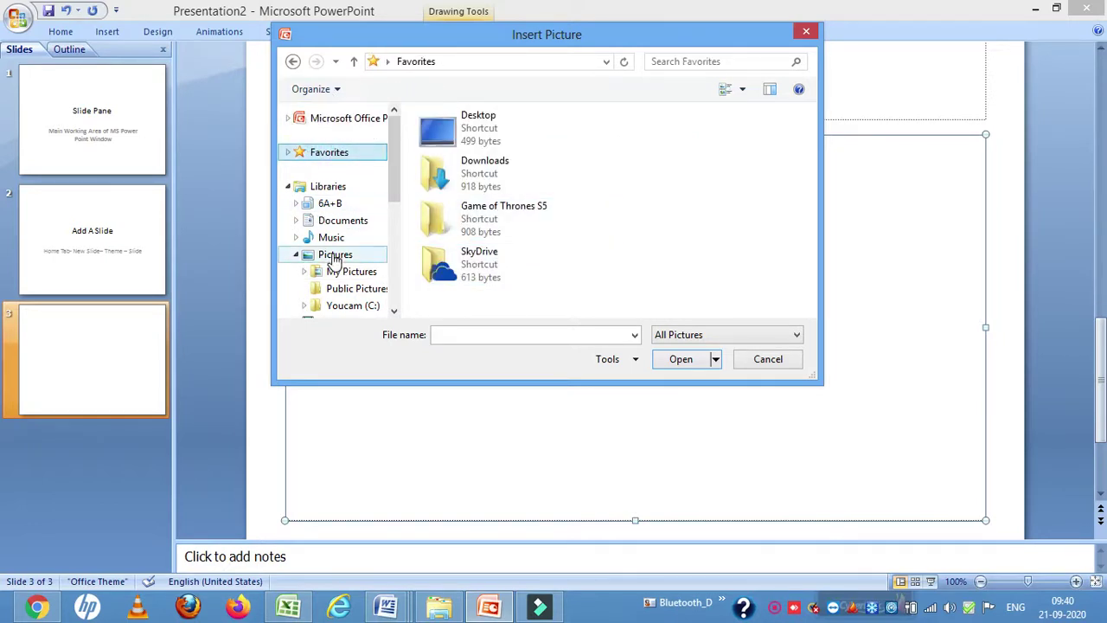
click(346, 256)
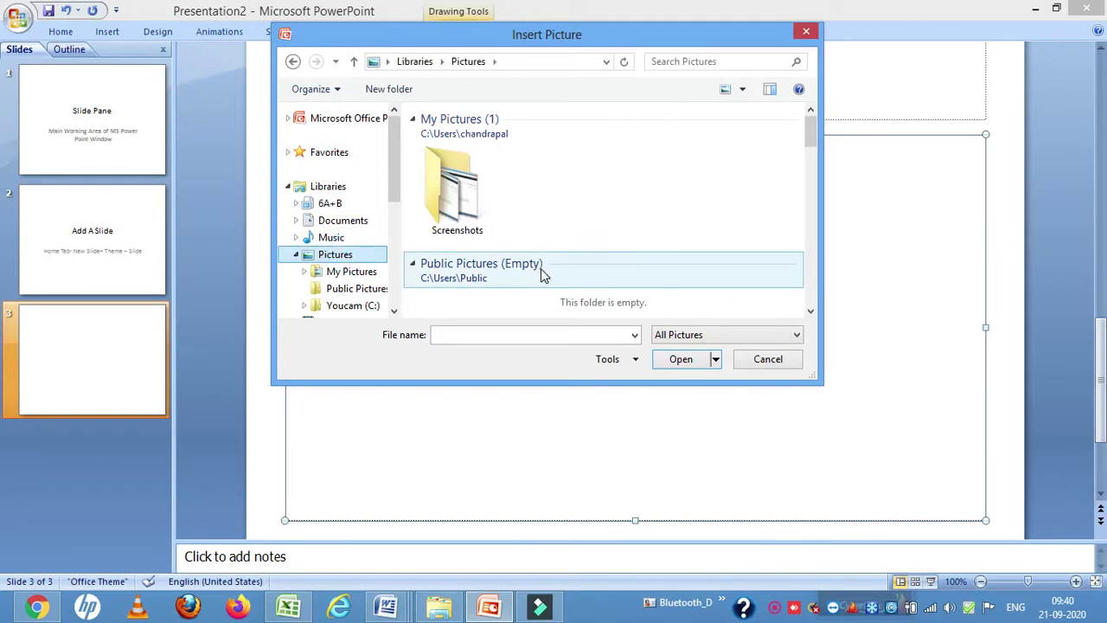
drag(811, 141, 810, 316)
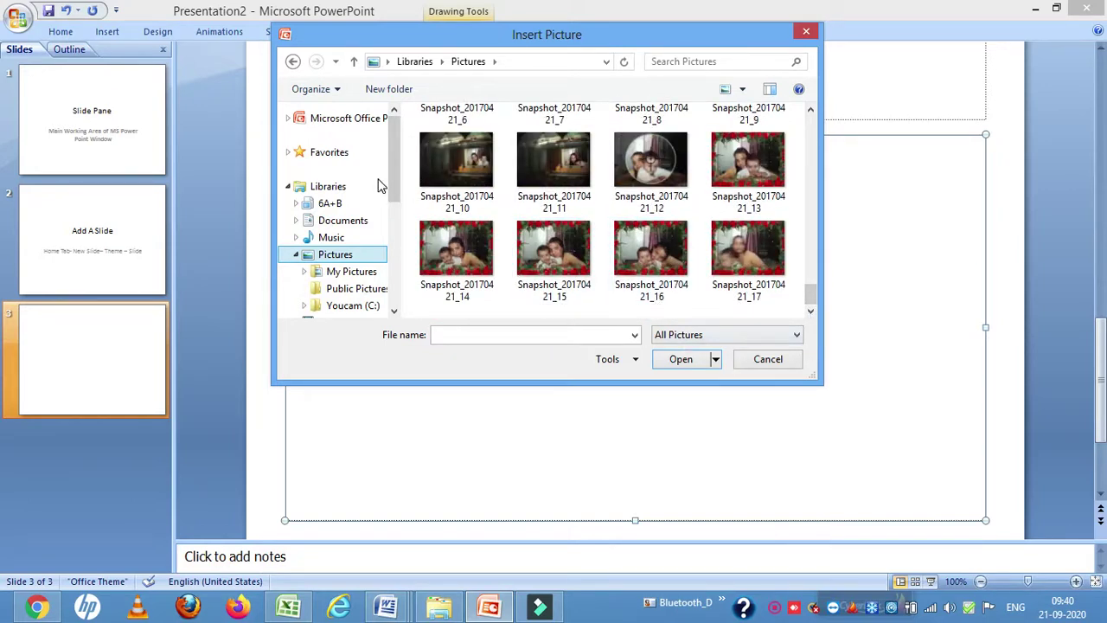
click(351, 307)
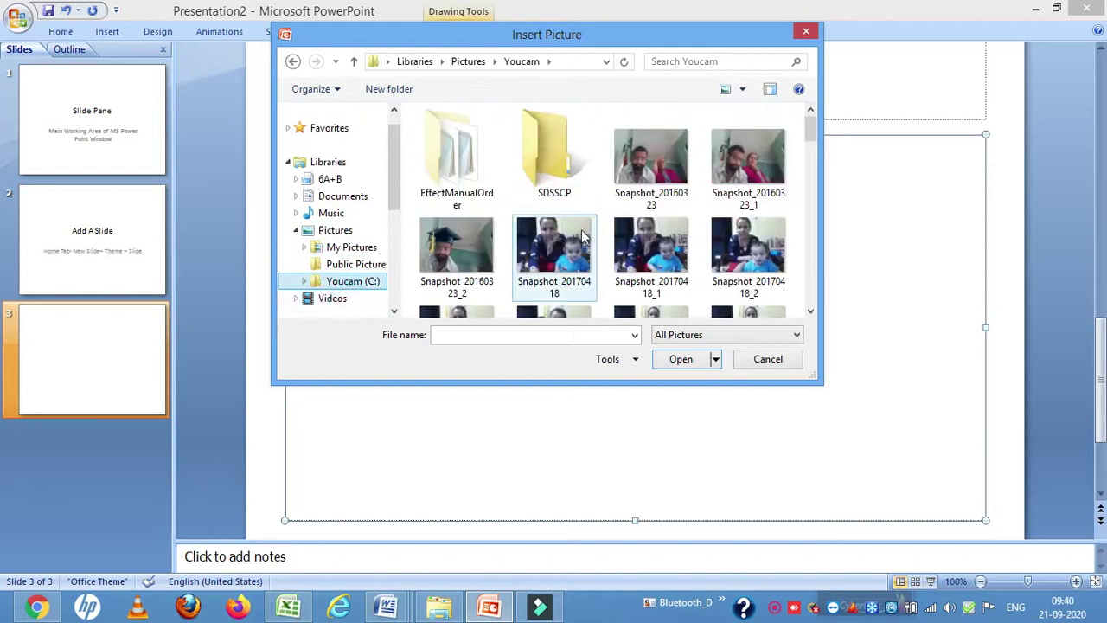
click(519, 150)
double_click(519, 149)
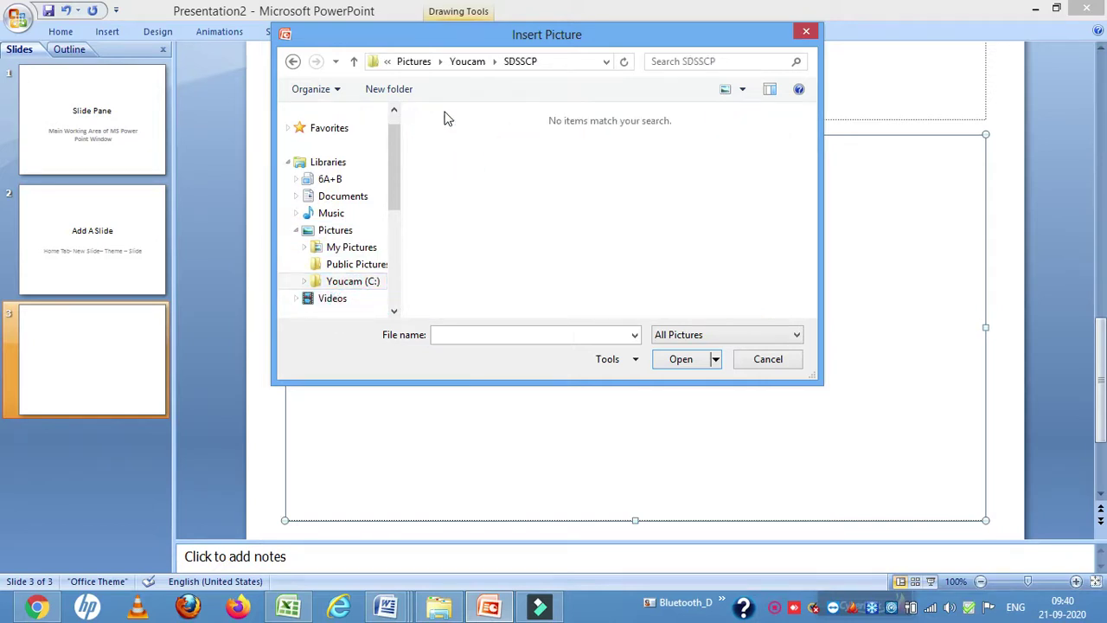
click(469, 61)
double_click(449, 134)
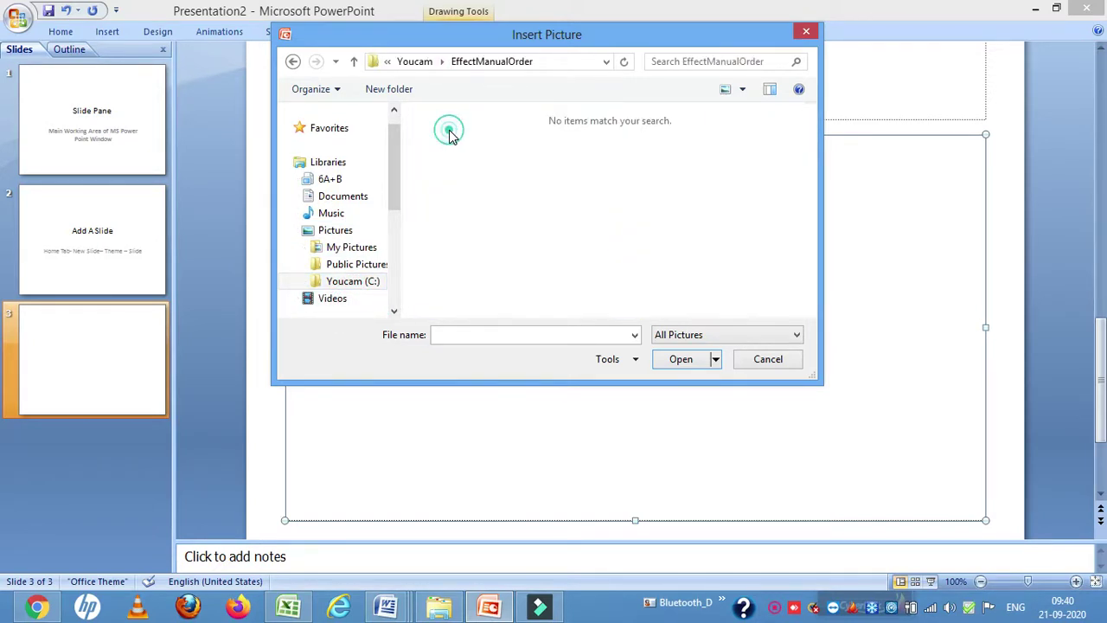
Step: Insert the Welcome Scan photo from Documents > Scanned Documents
click(333, 217)
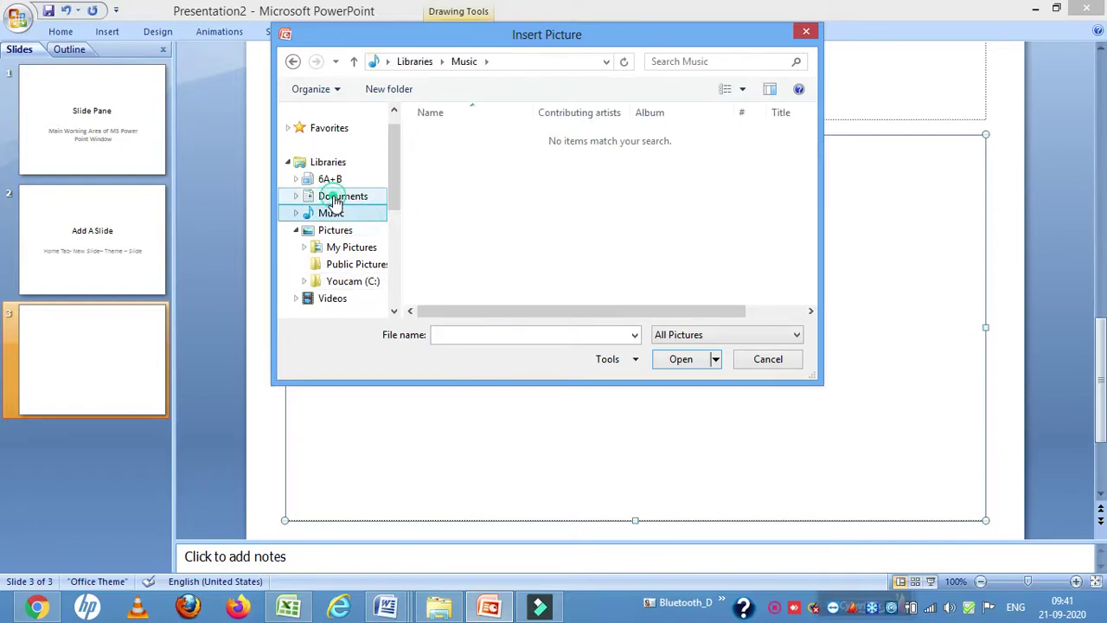
click(329, 197)
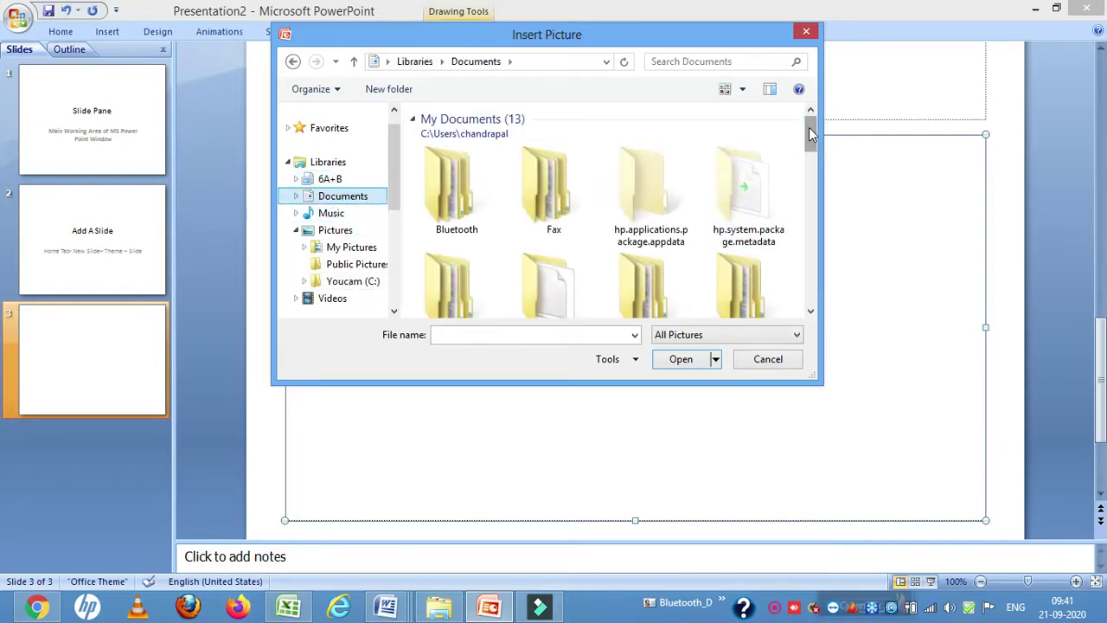
drag(810, 134, 810, 173)
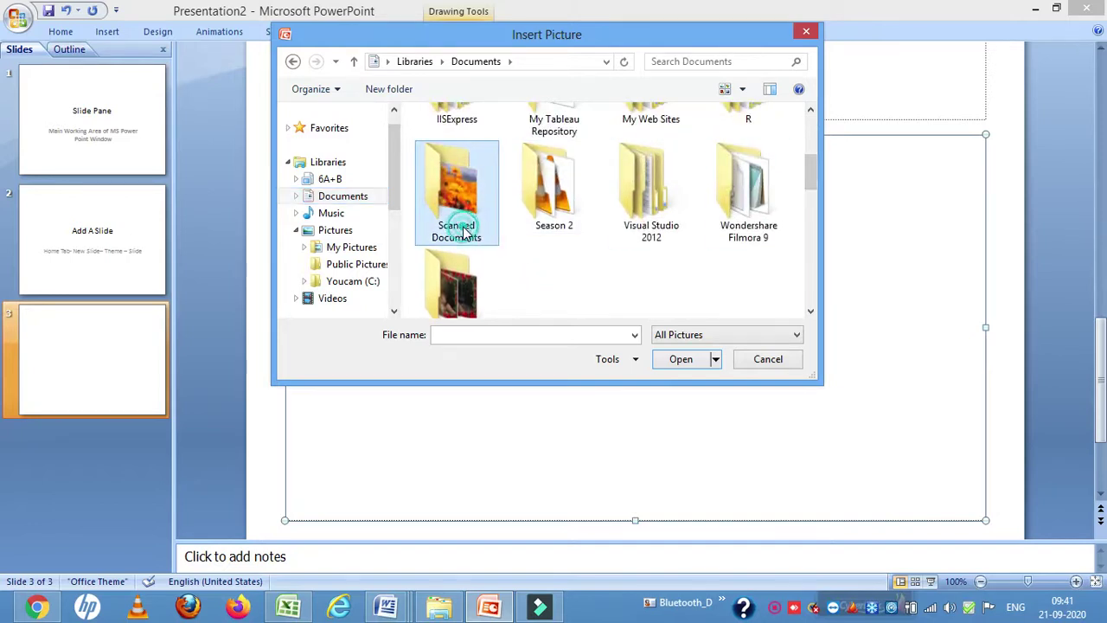
double_click(467, 216)
double_click(537, 166)
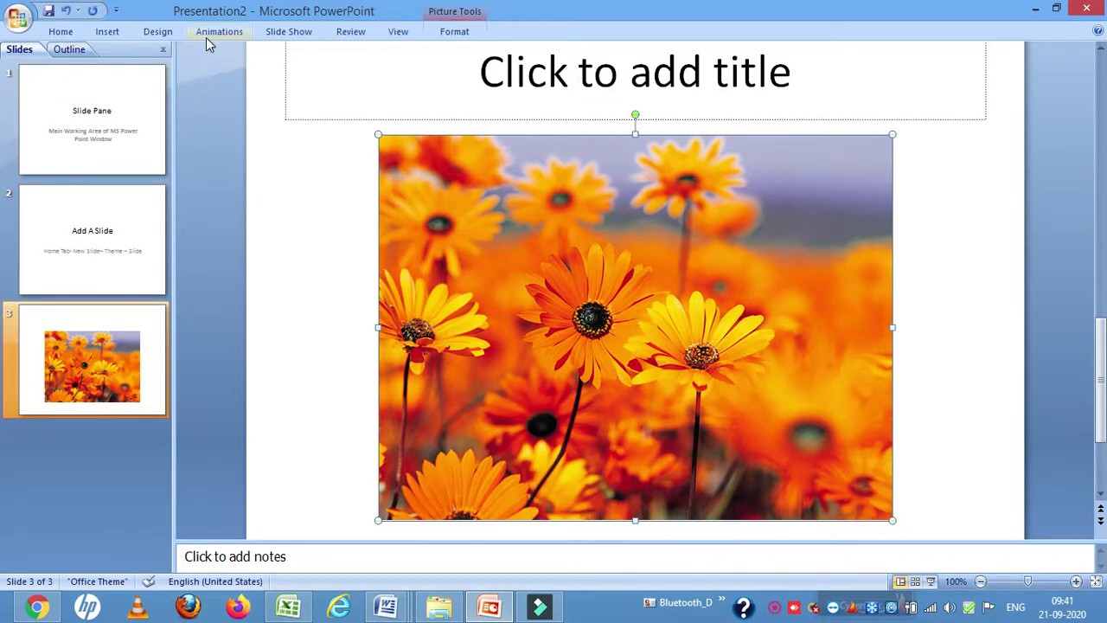
Step: Title slide 3 'Insert a Picture-> Insert Tab- Picture— Choose Picturer' and select the flower photo
click(448, 72)
text(In)
key(BackSpace)
key(BackSpace)
text(Insert a Picture-> Insert Tab- )
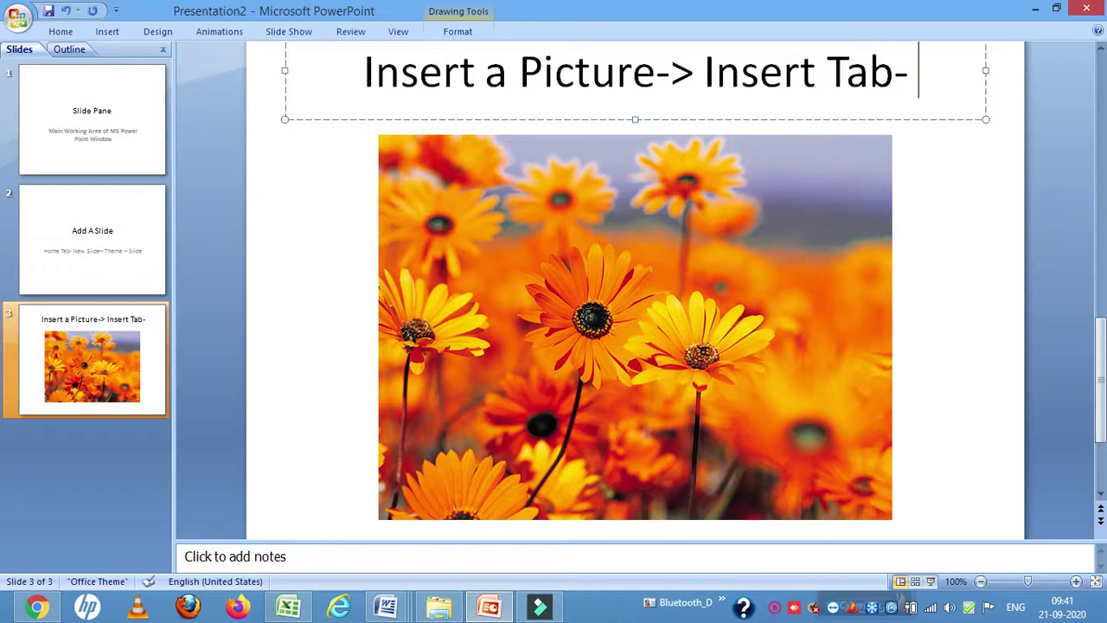
text(Picture--)
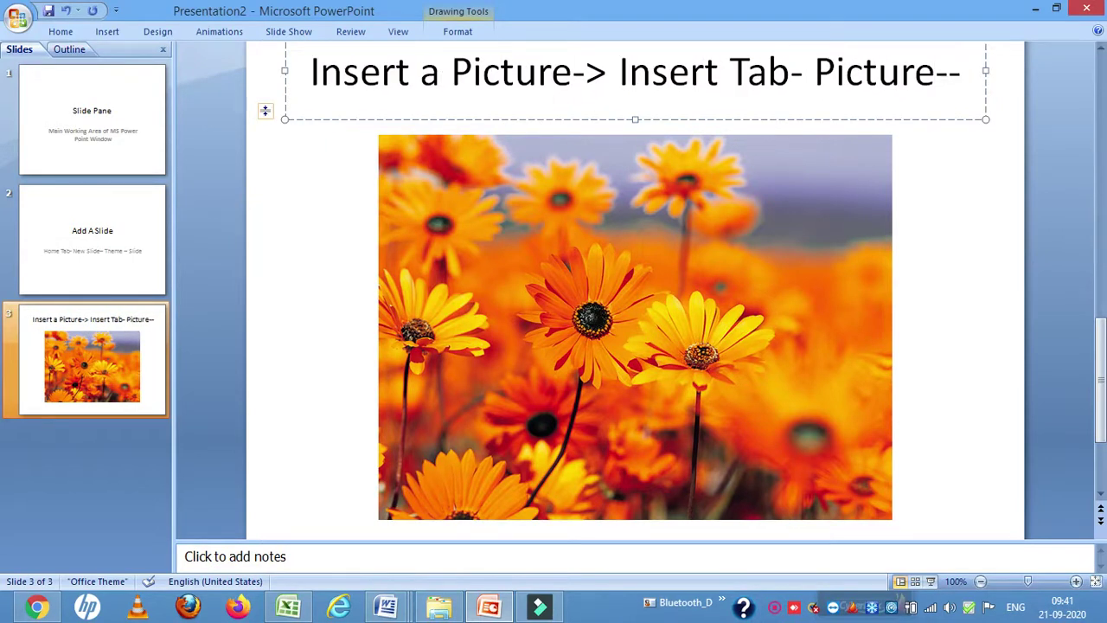
text(Choode)
key(BackSpace)
key(BackSpace)
text(se)
text(citure)
key(BackSpace)
key(BackSpace)
key(BackSpace)
key(BackSpace)
key(BackSpace)
key(BackSpace)
text(Picture)
key(BackSpace)
key(BackSpace)
text(urer)
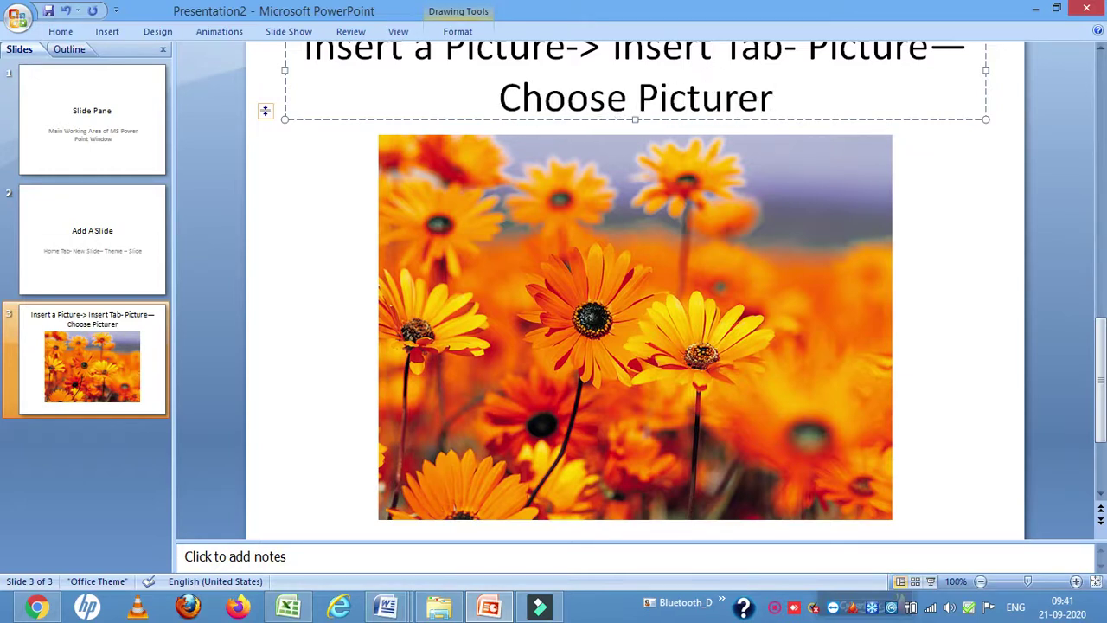
click(592, 240)
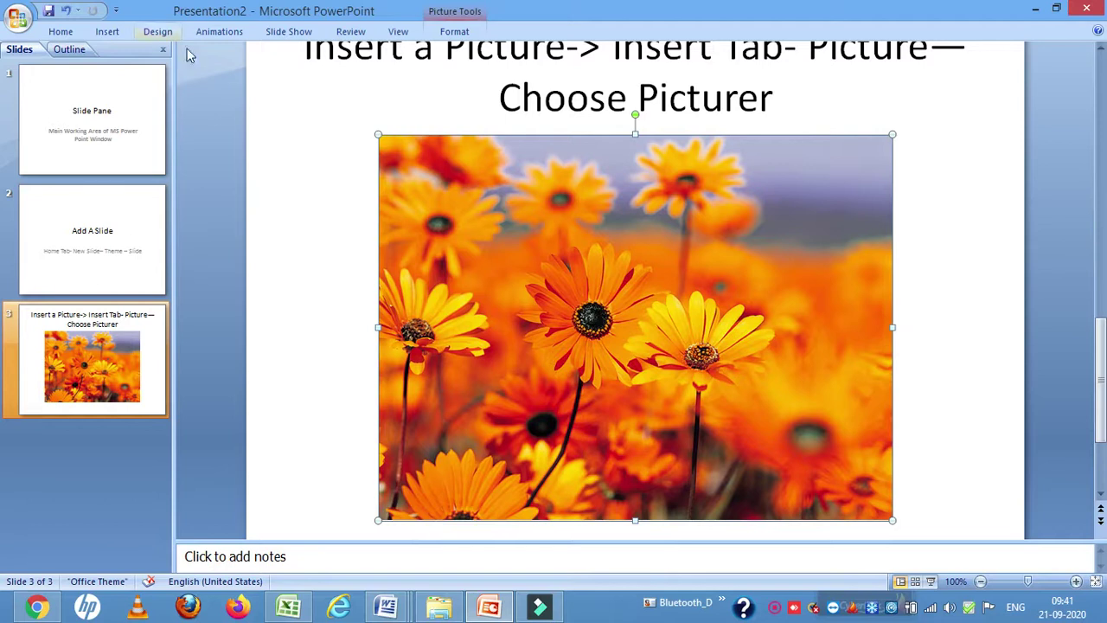
Step: Add a fourth slide with the Comparison layout
click(108, 33)
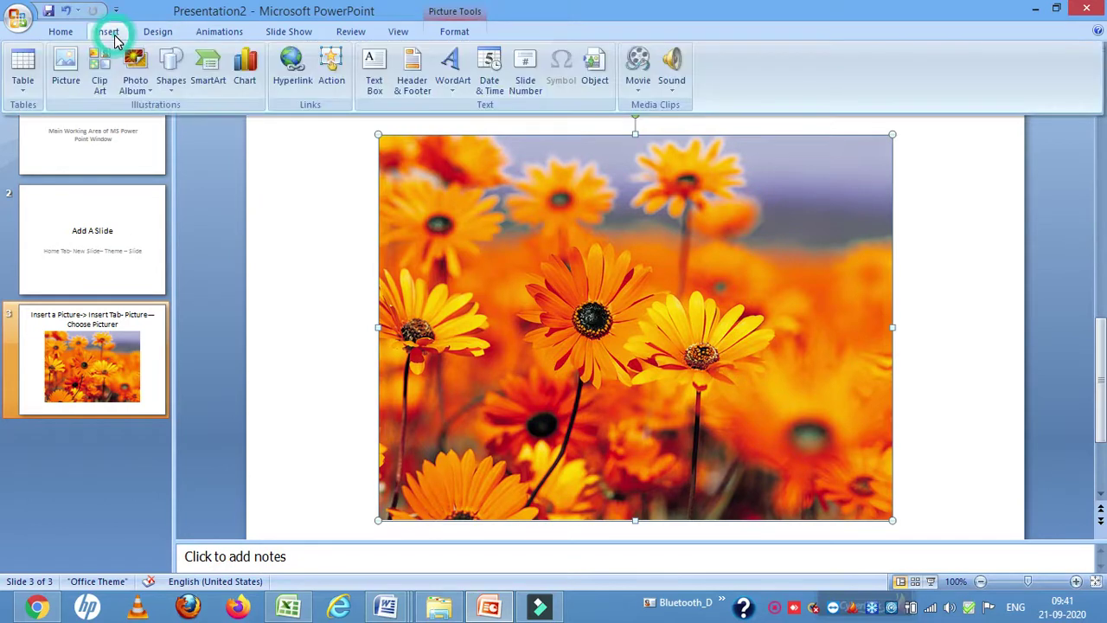
click(61, 31)
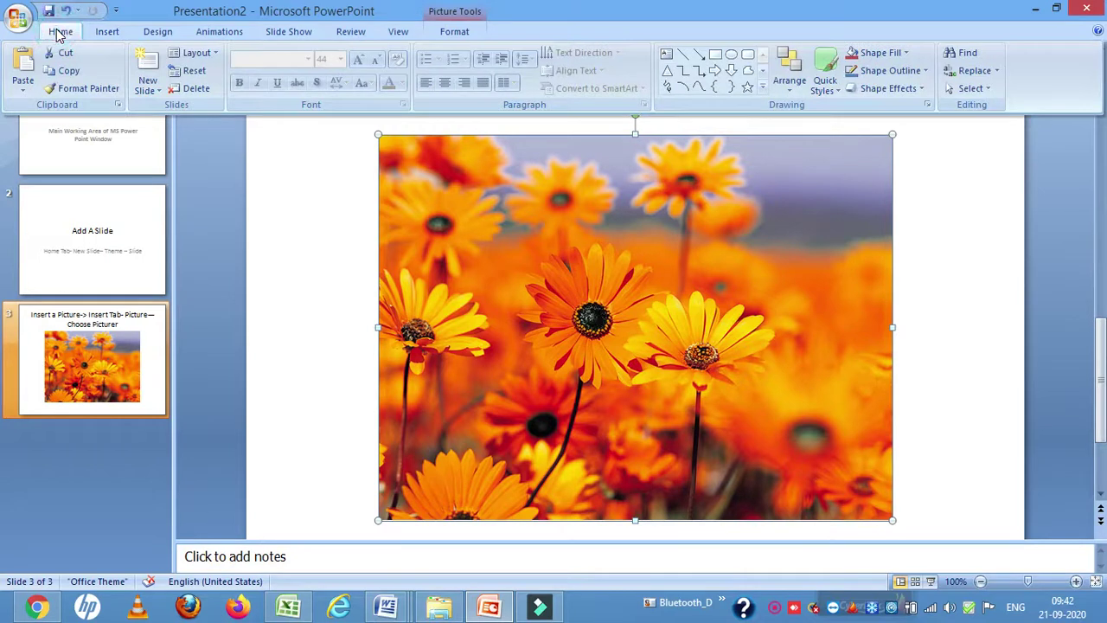
click(148, 90)
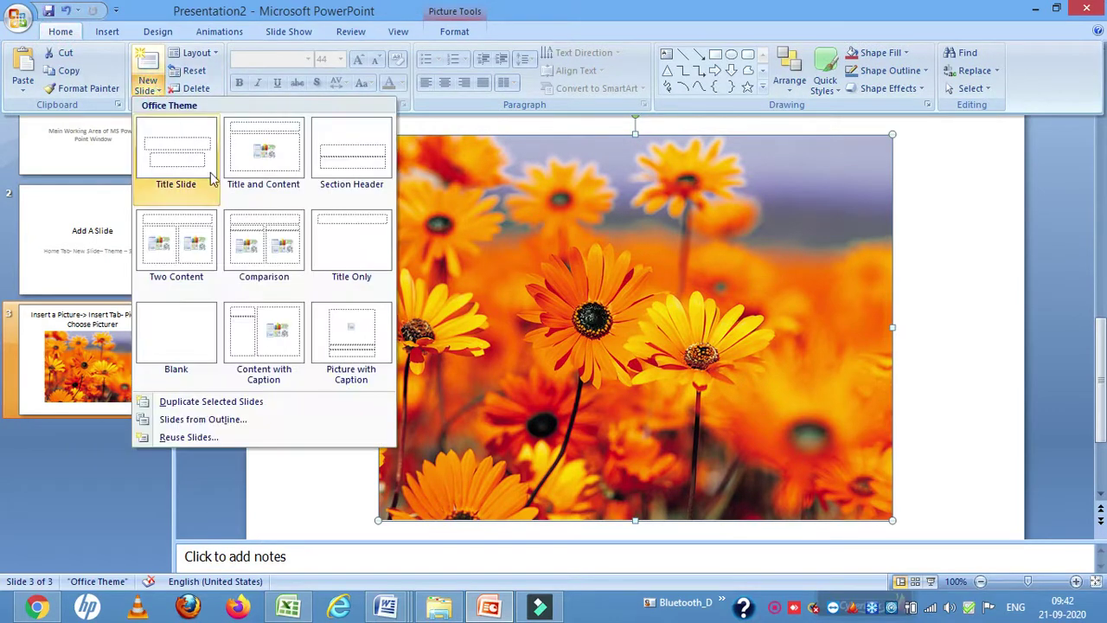
click(260, 255)
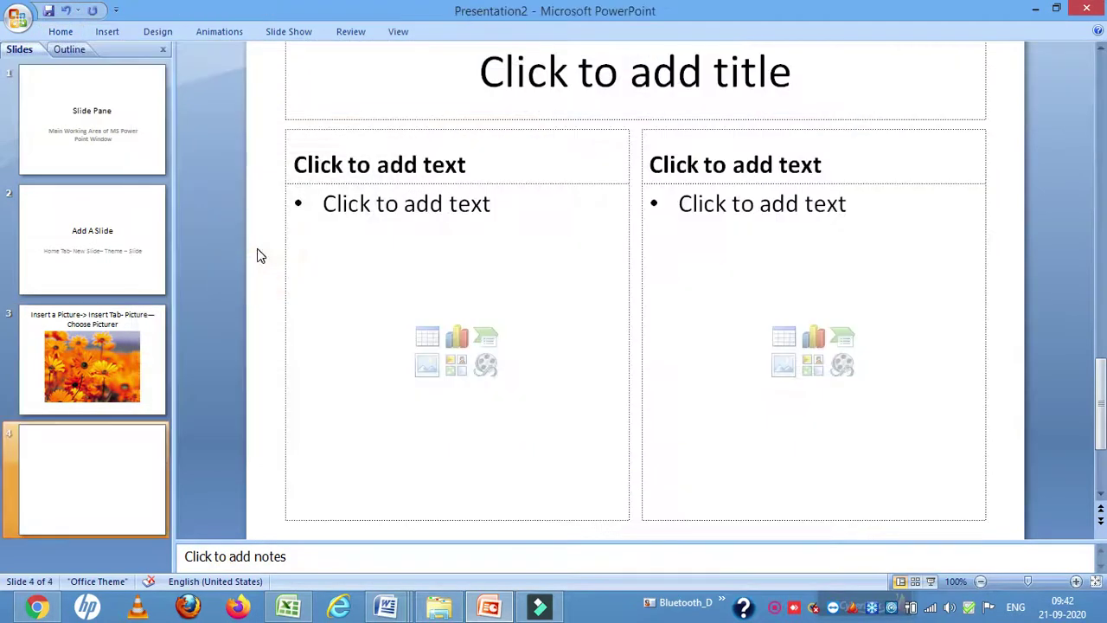
Step: Title slide 4 'Adding Slides- Home Tab-New Slide'
click(543, 89)
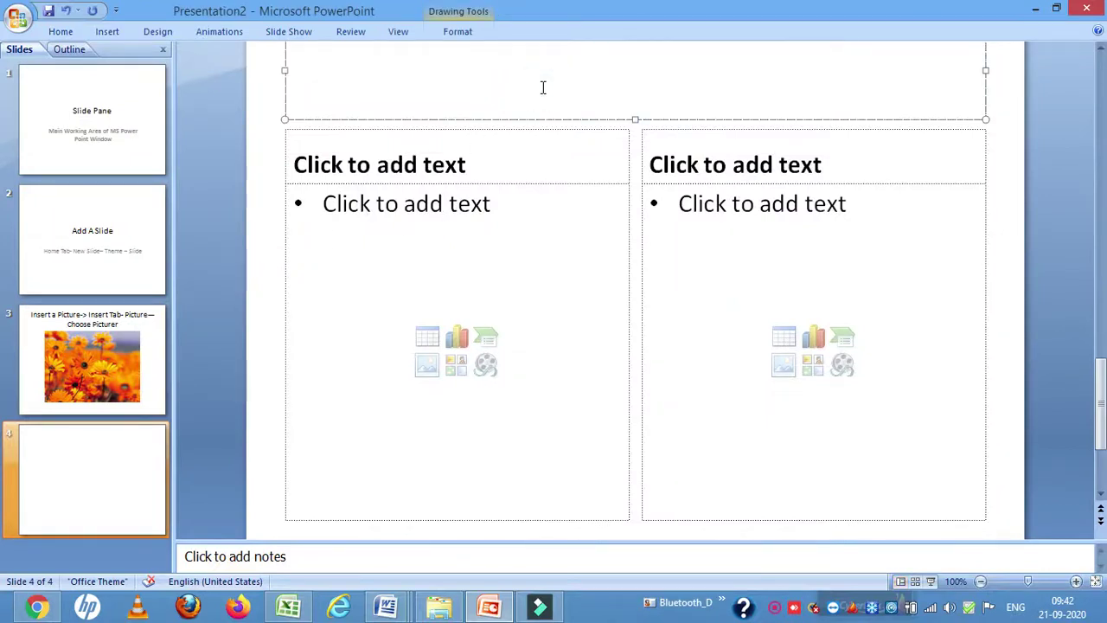
text(Adding Slides- Home Tab-New Silde)
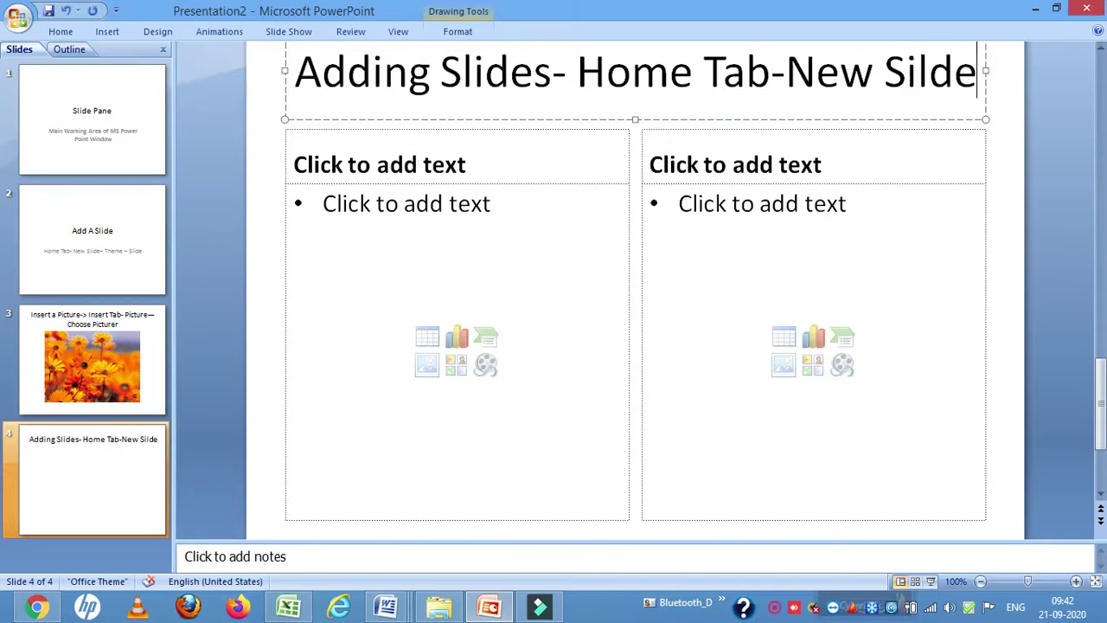
key(BackSpace)
key(BackSpace)
key(BackSpace)
key(BackSpace)
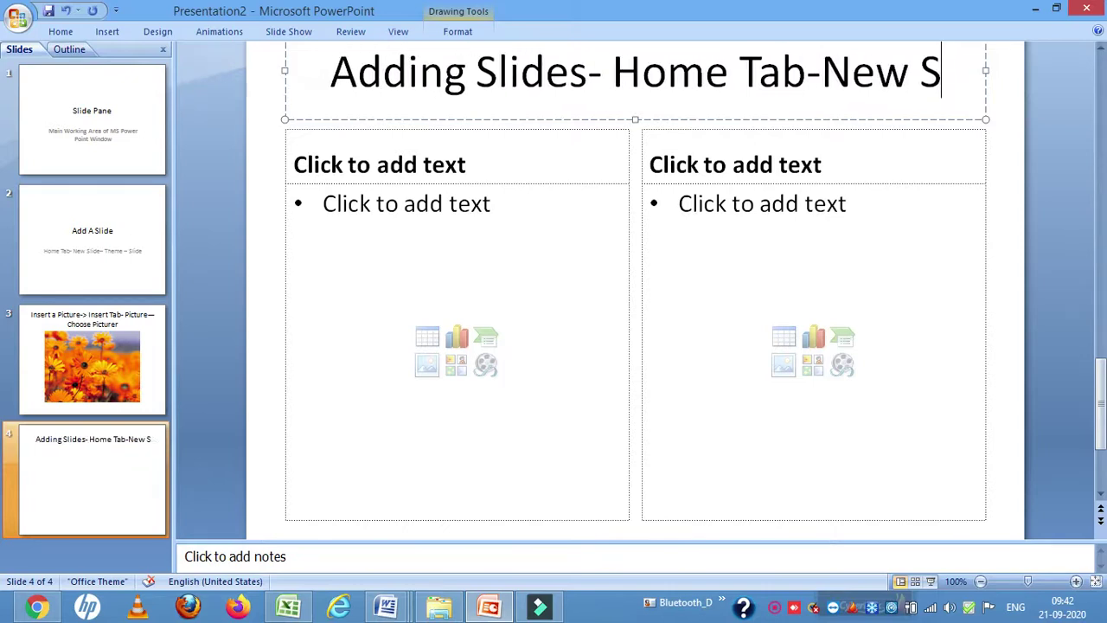
text(lide)
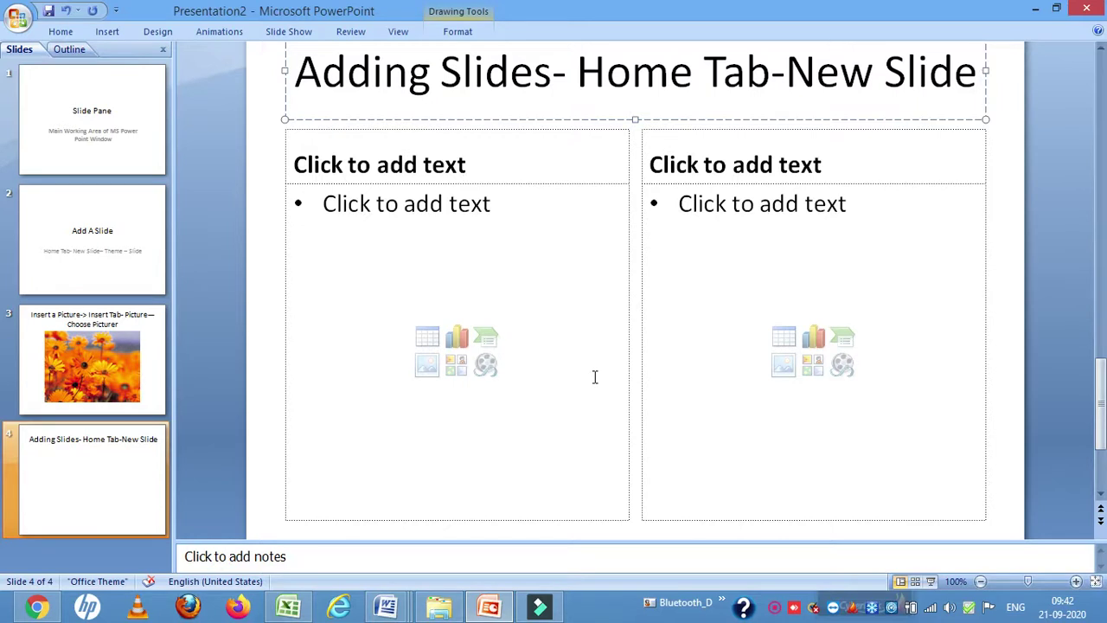
Step: Put the Welcome Scan photo in the left content area
click(427, 364)
double_click(551, 197)
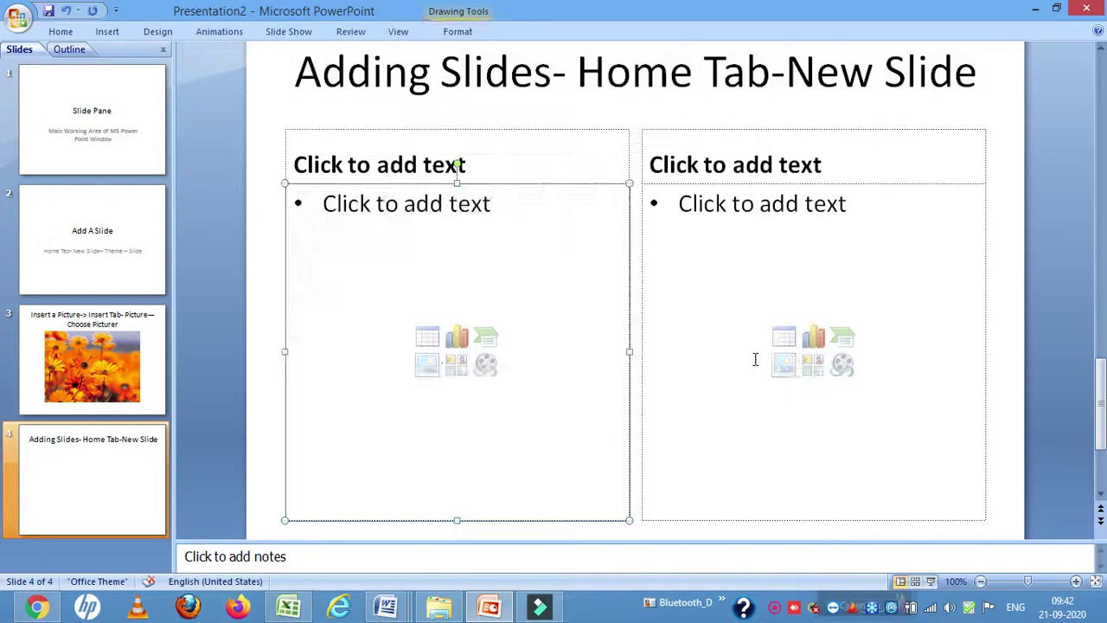
click(787, 368)
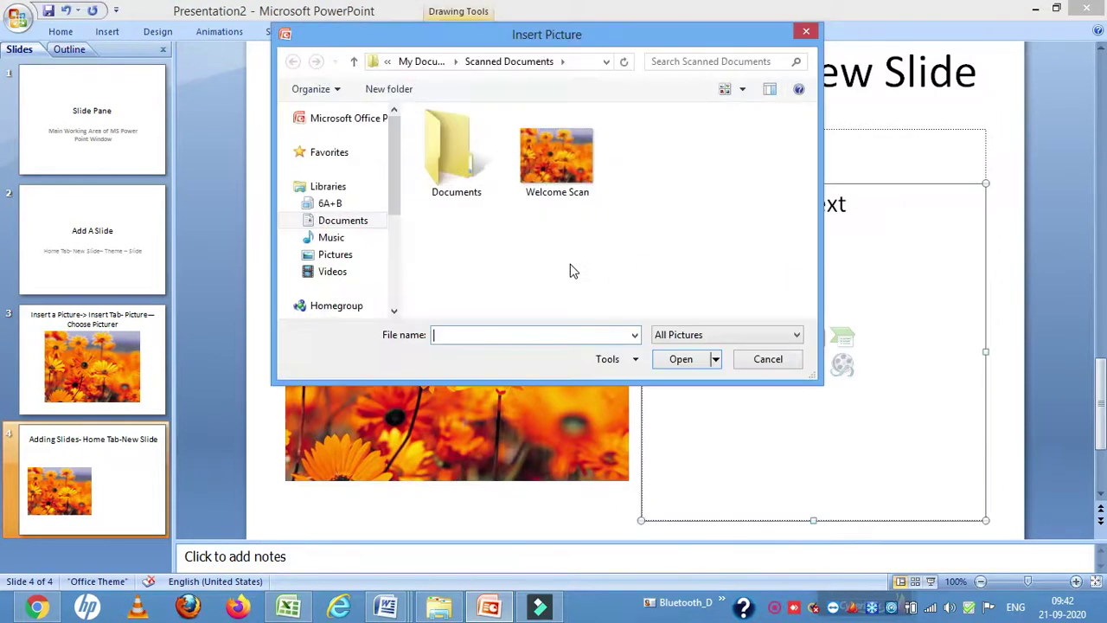
Step: Insert the Welcome Scan flower photo on the right and label the headings 'Photo 1' and 'Photo 2'
double_click(553, 195)
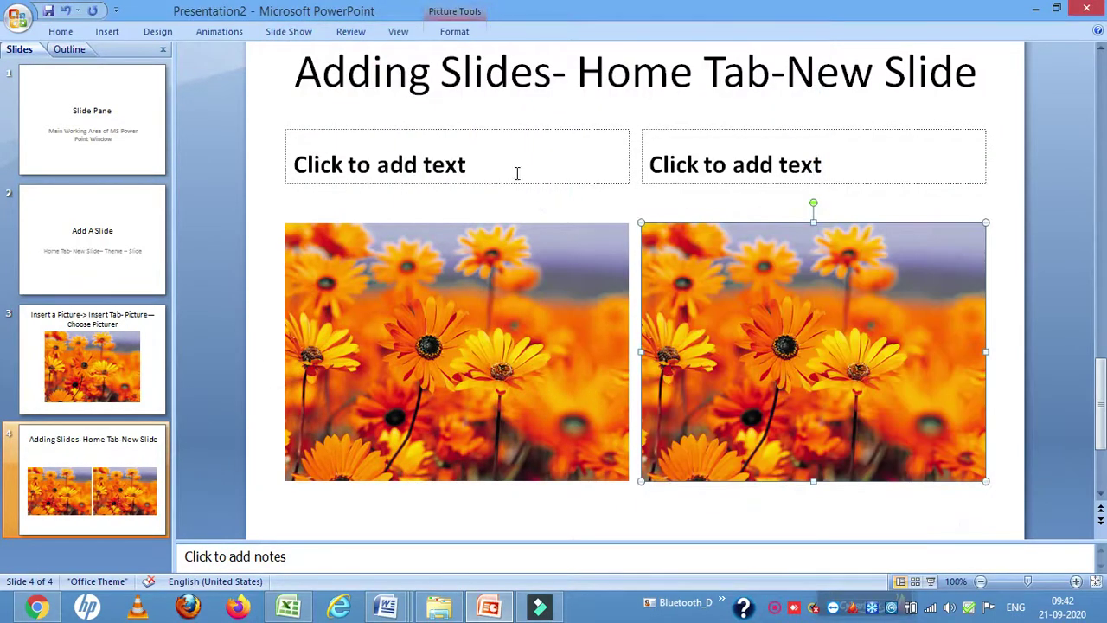
click(513, 171)
text(Photo 1)
key(Tab)
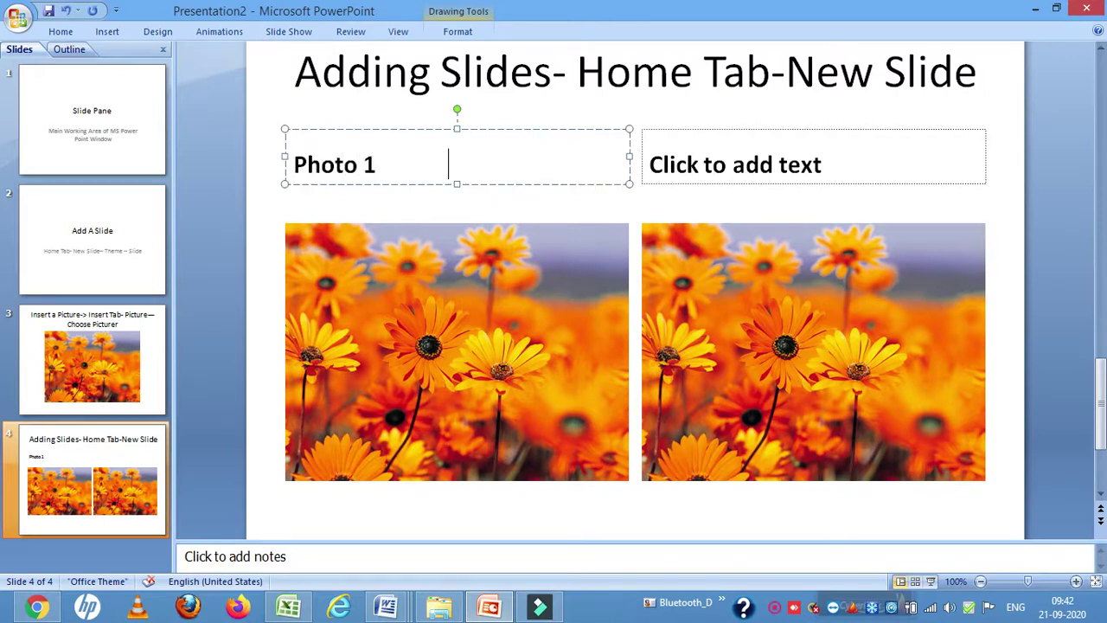
click(699, 164)
text(Photo 2)
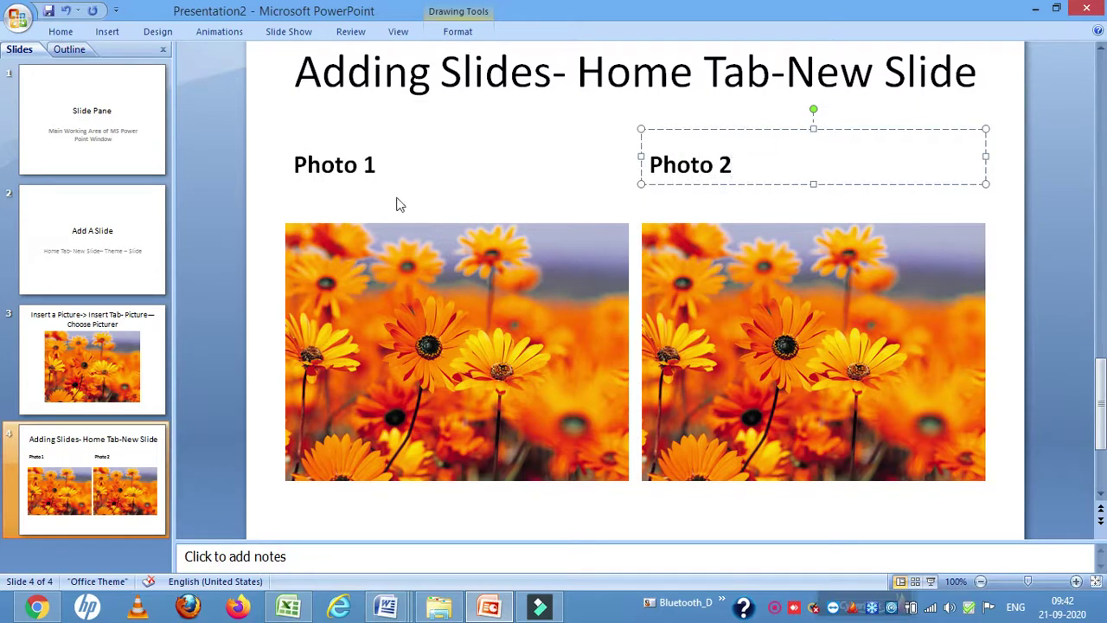
click(260, 296)
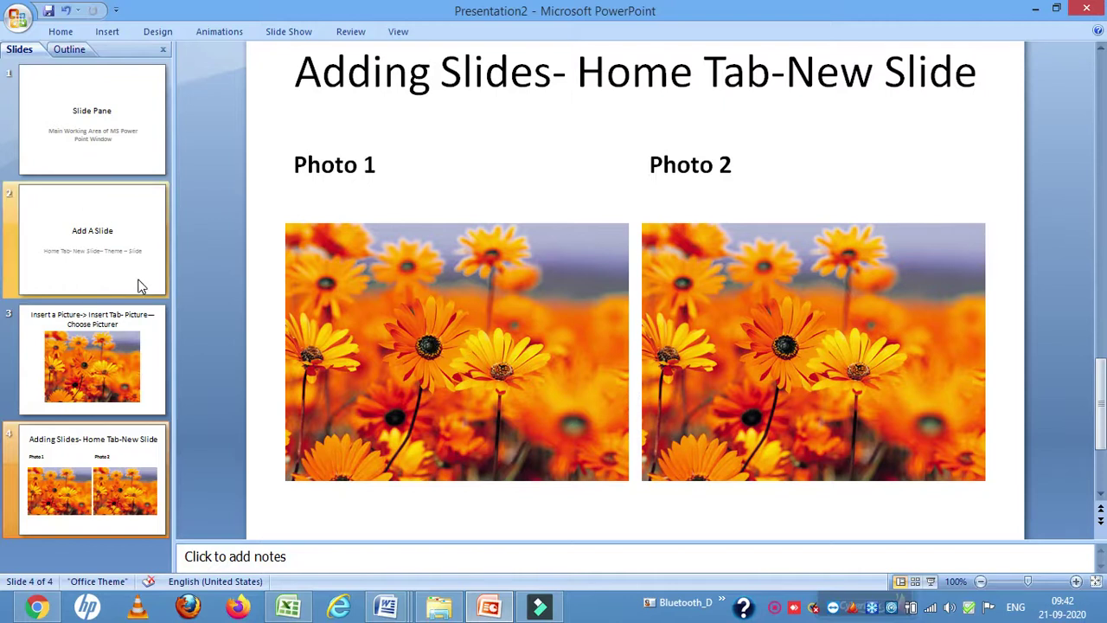
click(82, 28)
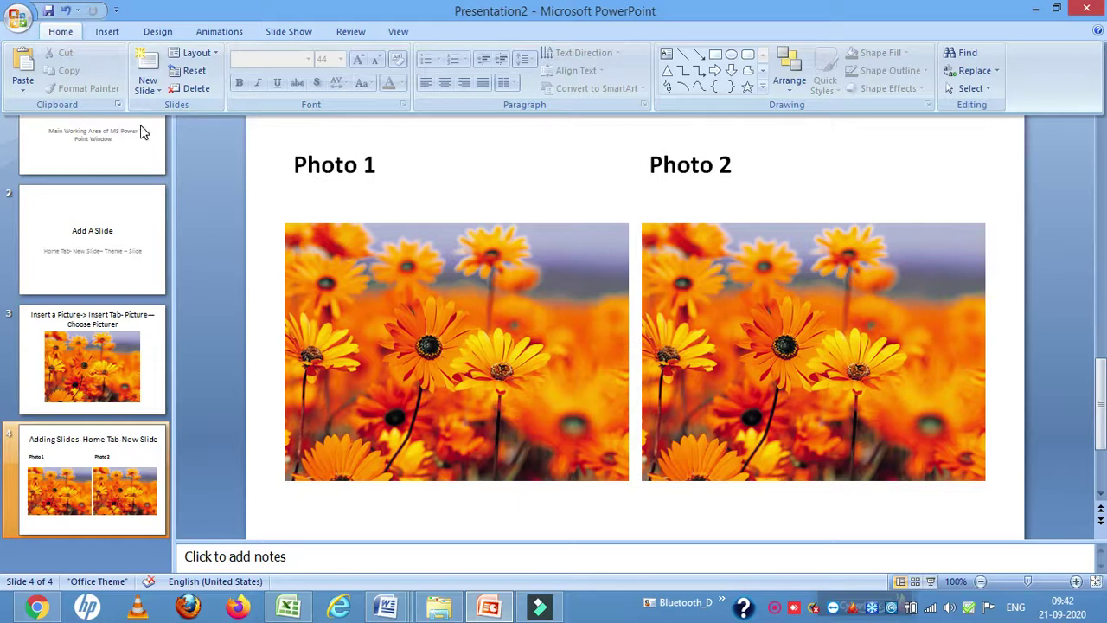
Step: Add a Title Slide layout slide titled 'Thank You' as slide five
click(146, 90)
click(164, 140)
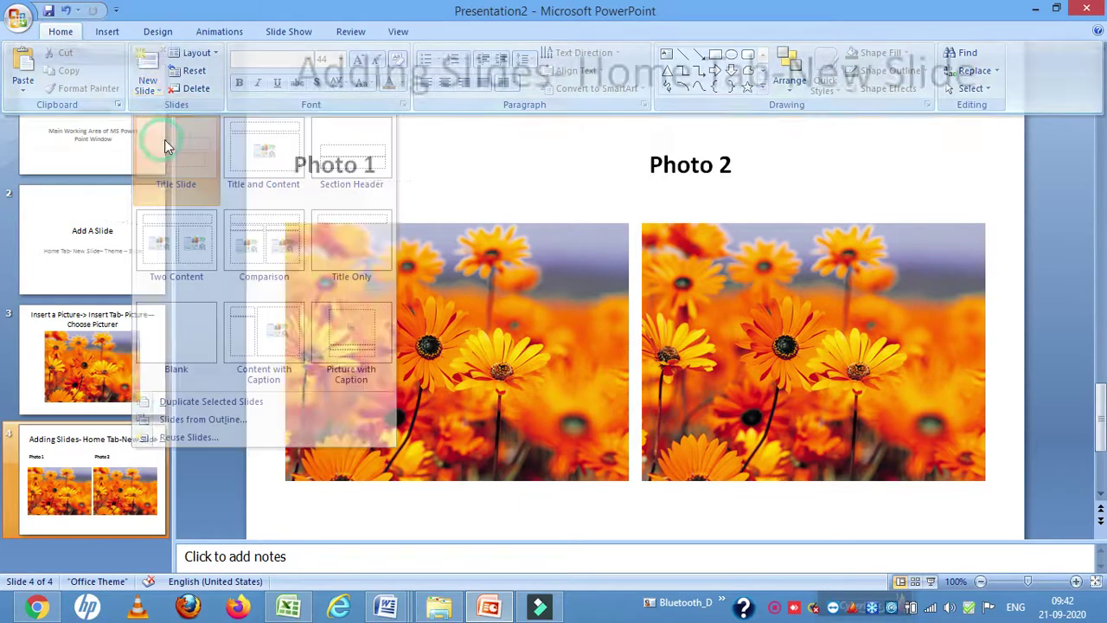
click(549, 259)
text(Thank )
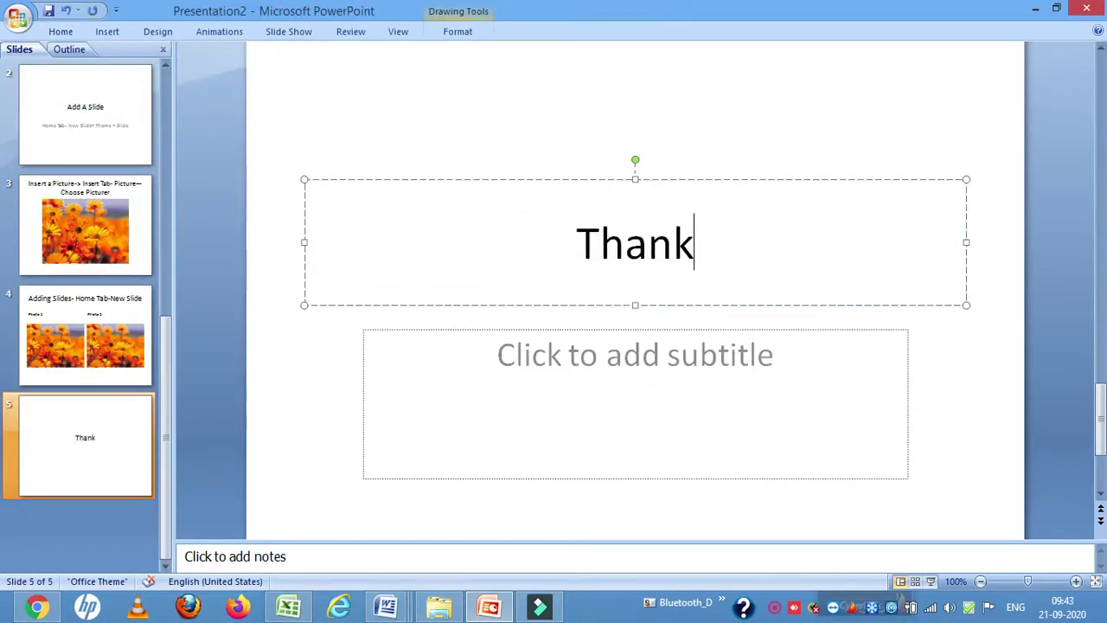
text(ou)
key(BackSpace)
key(BackSpace)
text(Yo)
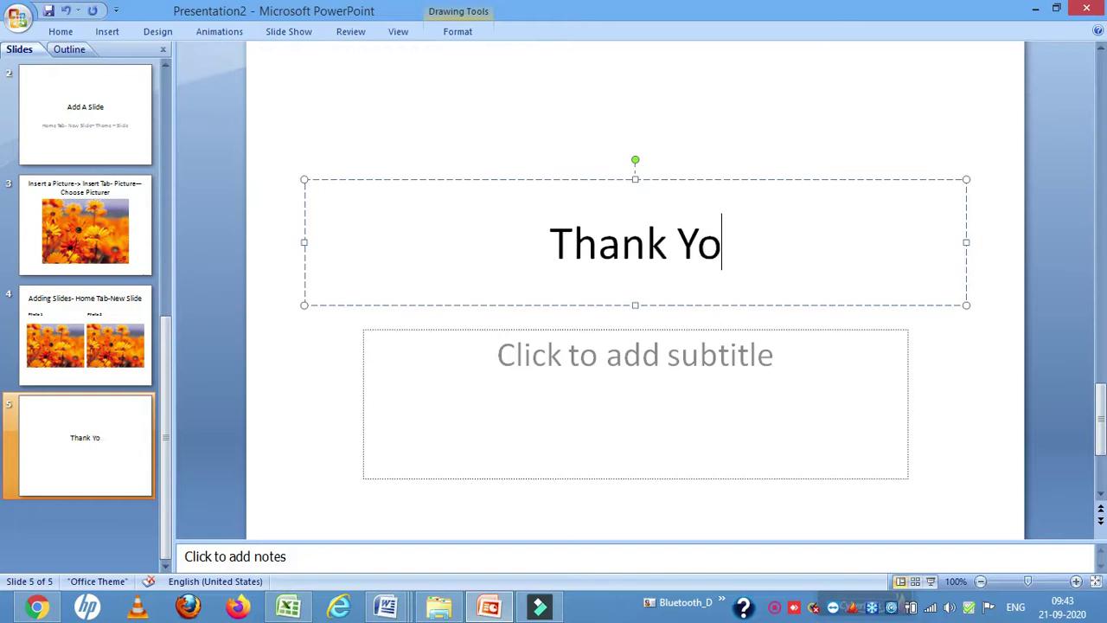
text(u)
click(541, 360)
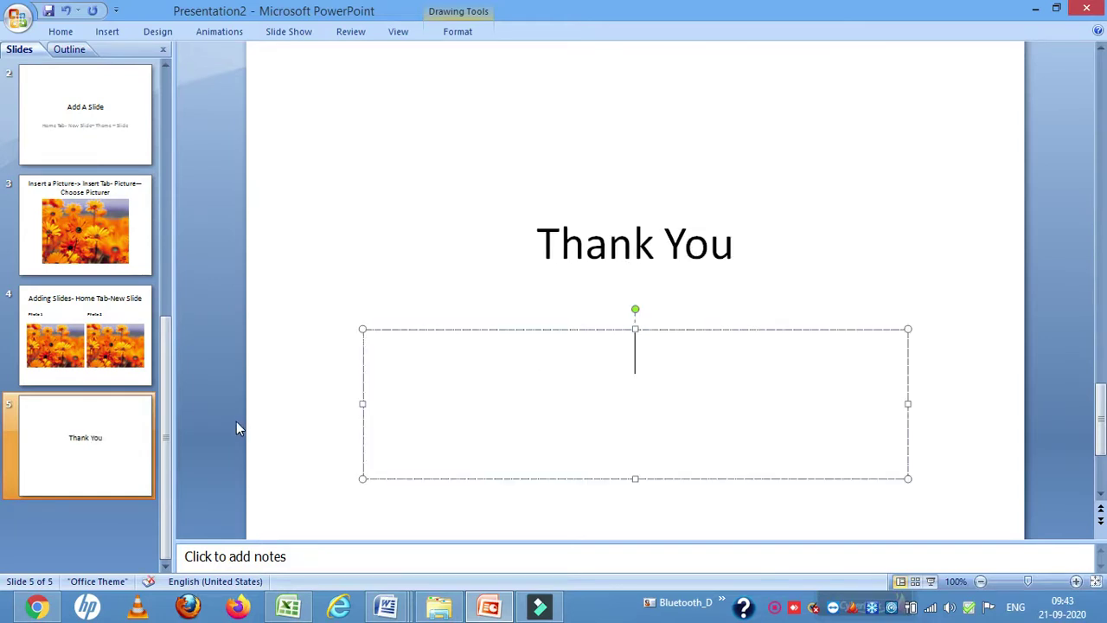
click(200, 432)
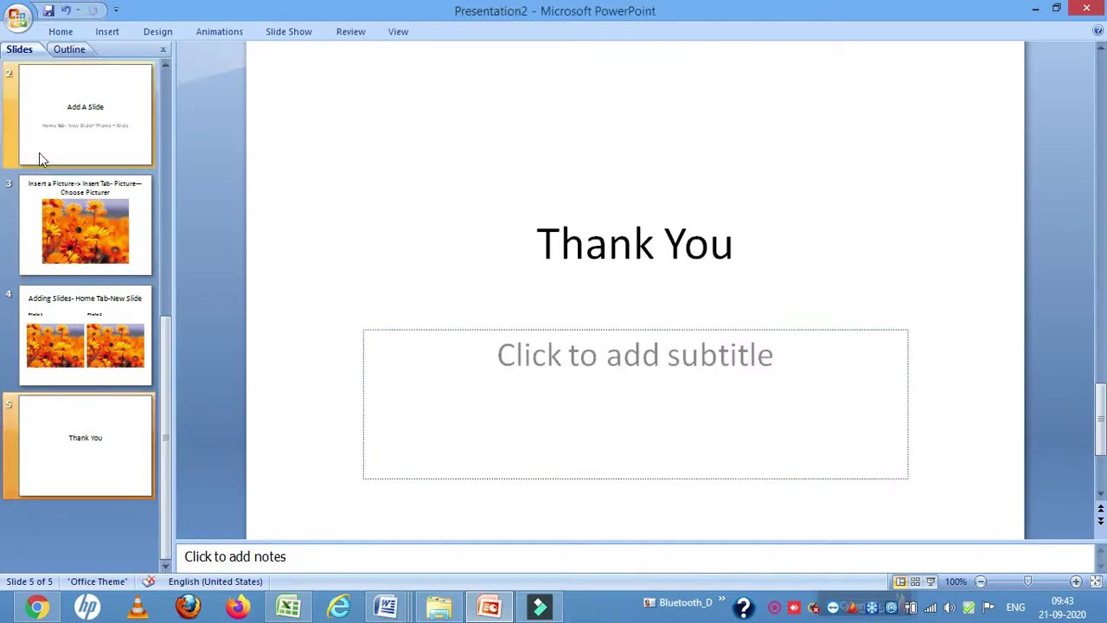
Step: Add another empty Title Slide layout slide as slide six
click(102, 32)
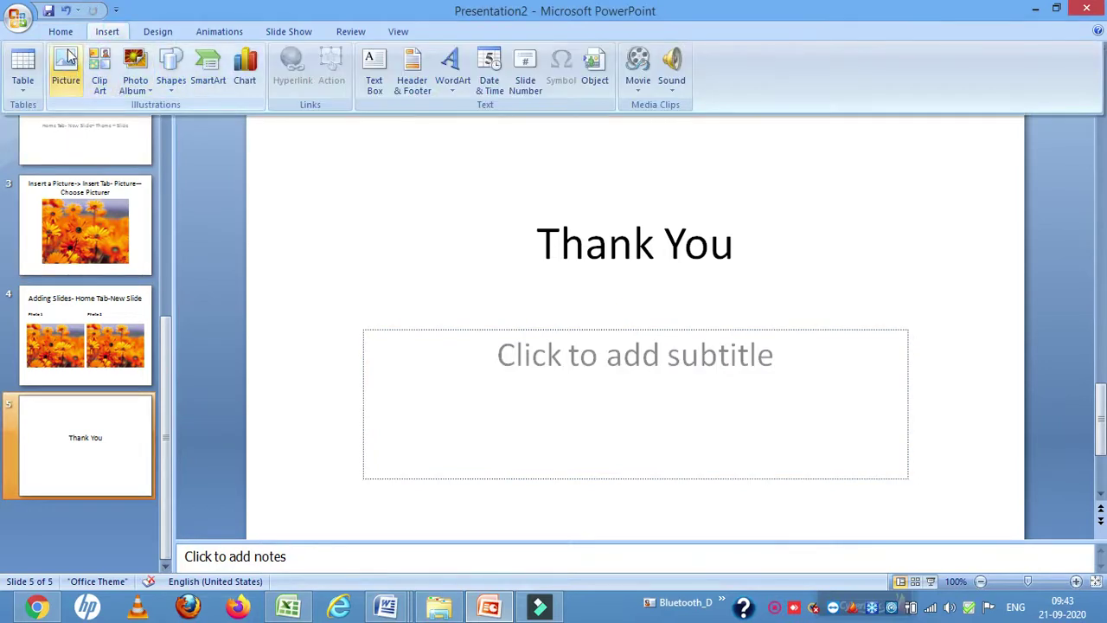
click(62, 35)
click(161, 90)
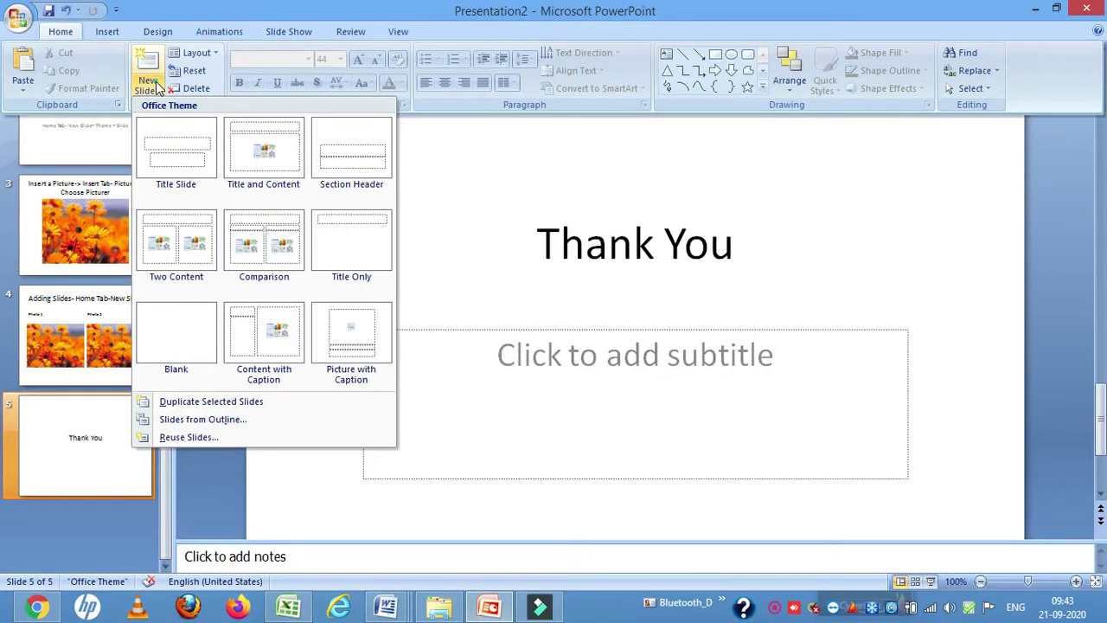
click(171, 163)
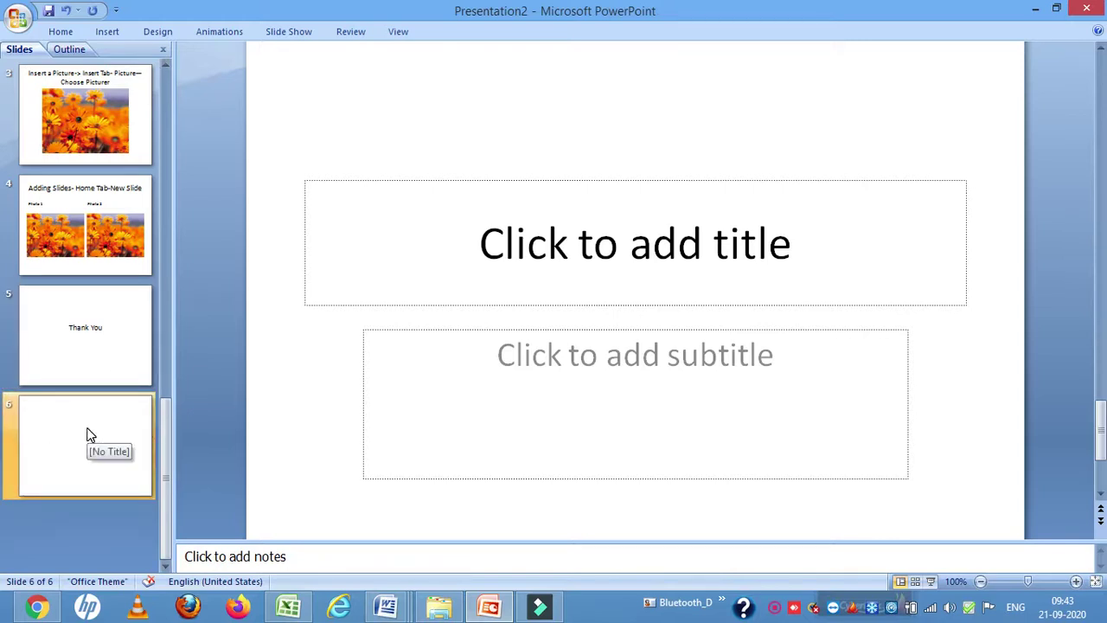
Step: Fill slide 6's title and subtitle with scratch test text
click(585, 225)
text(fkfsgjfslkgkjsl)
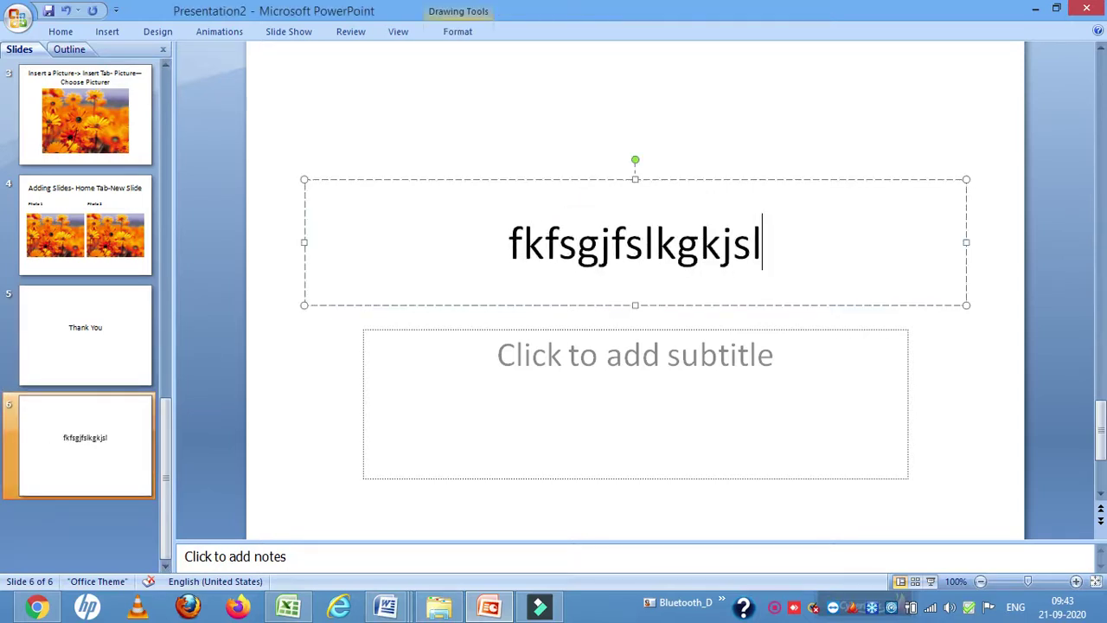
click(564, 316)
click(562, 370)
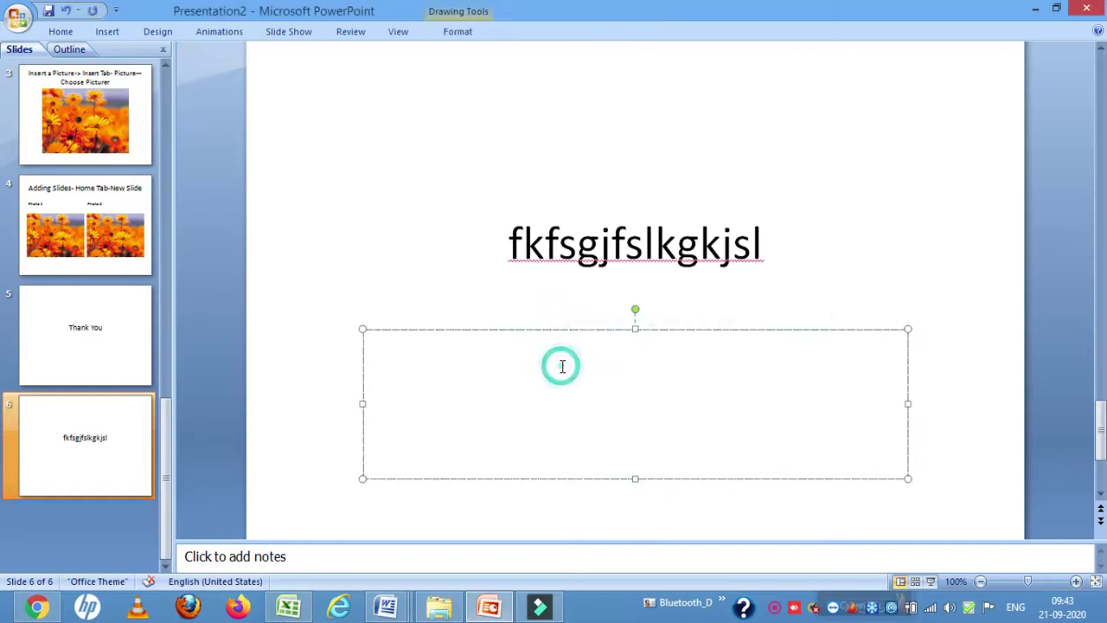
text(ksjkljskdl)
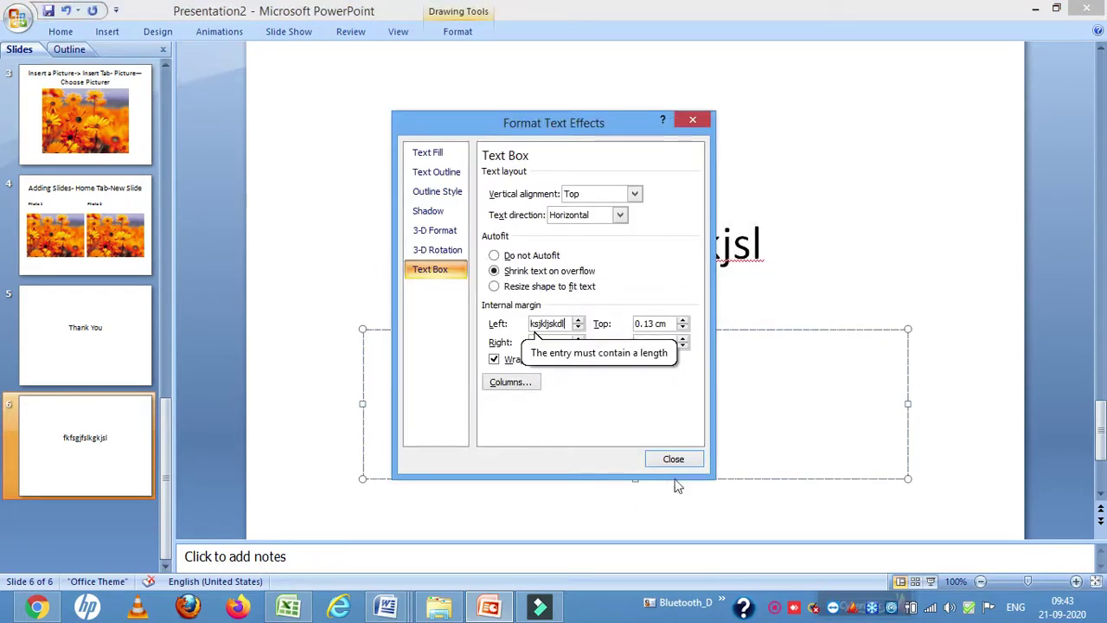
click(669, 459)
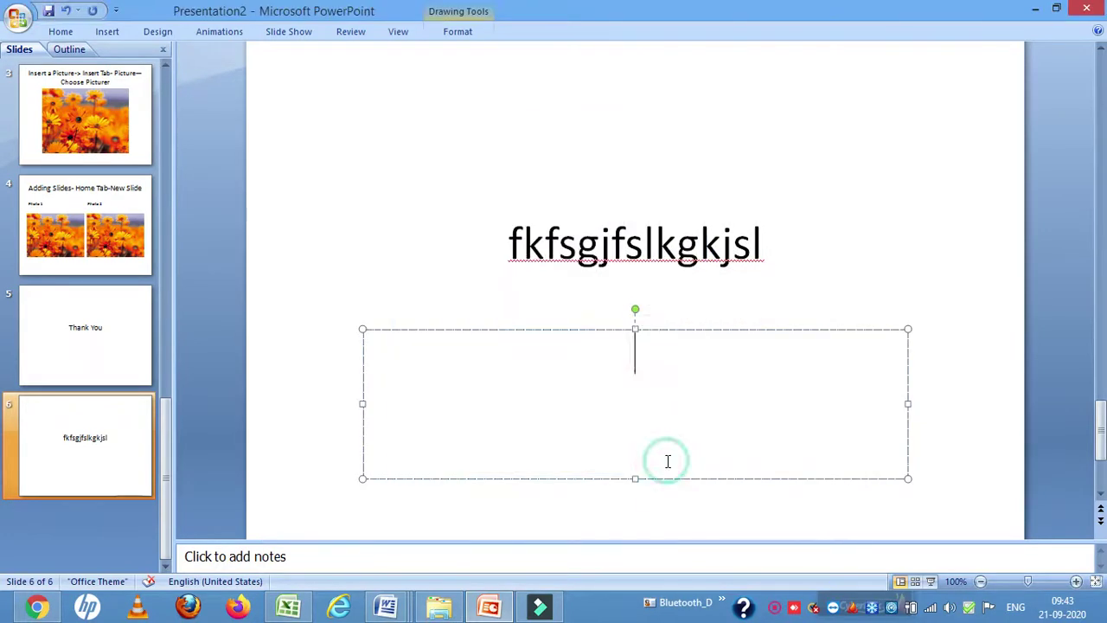
Step: Delete slide 6, leaving five slides ending with 'Thank You'
click(97, 465)
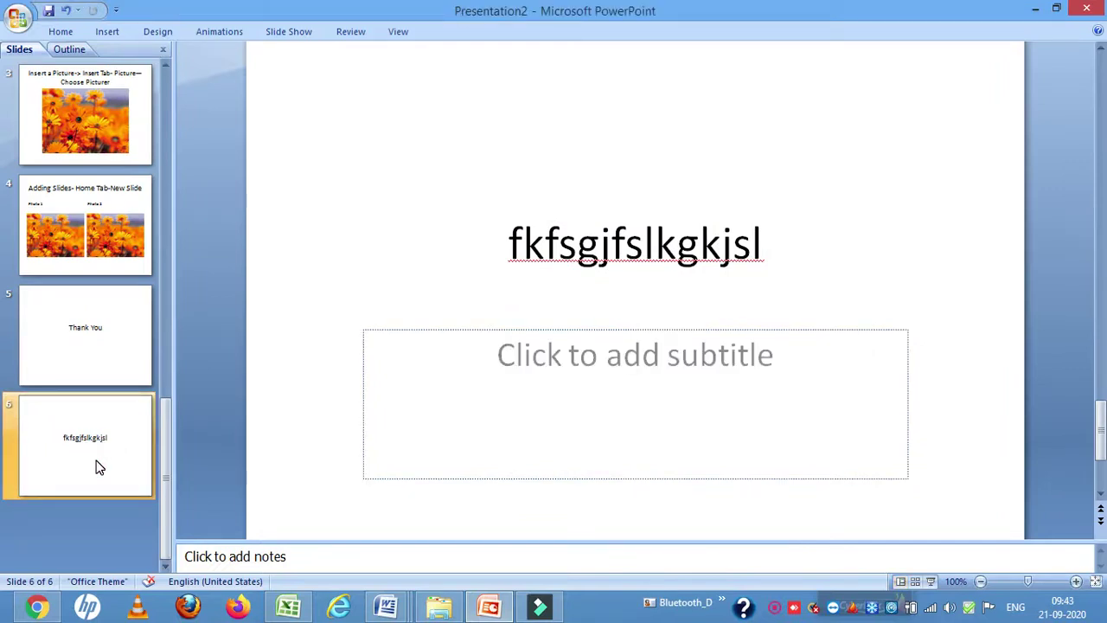
right_click(97, 466)
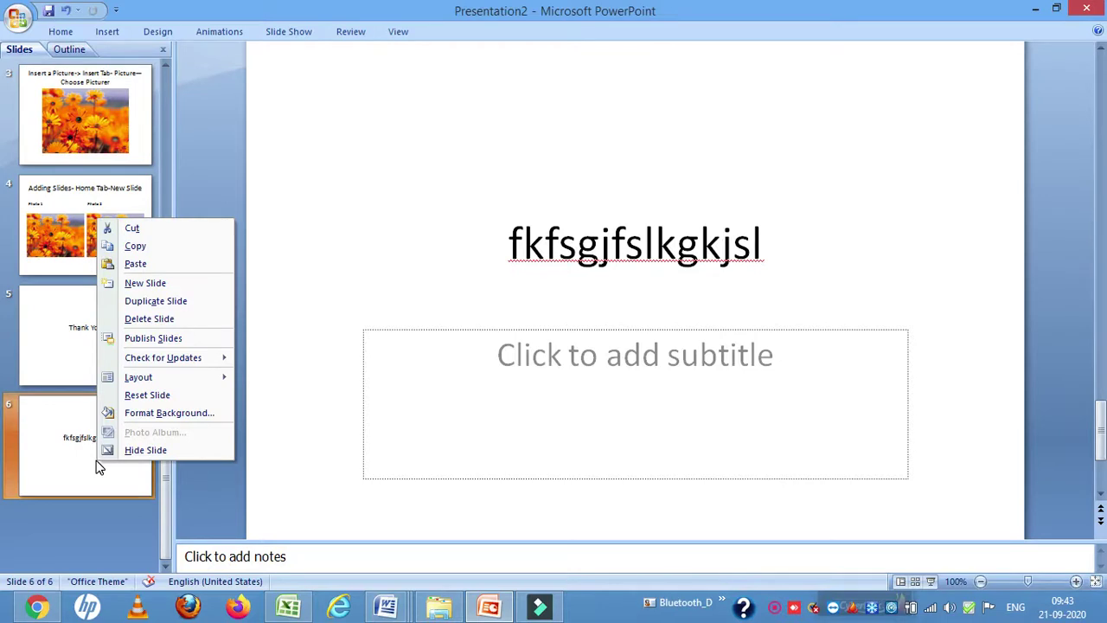
click(144, 319)
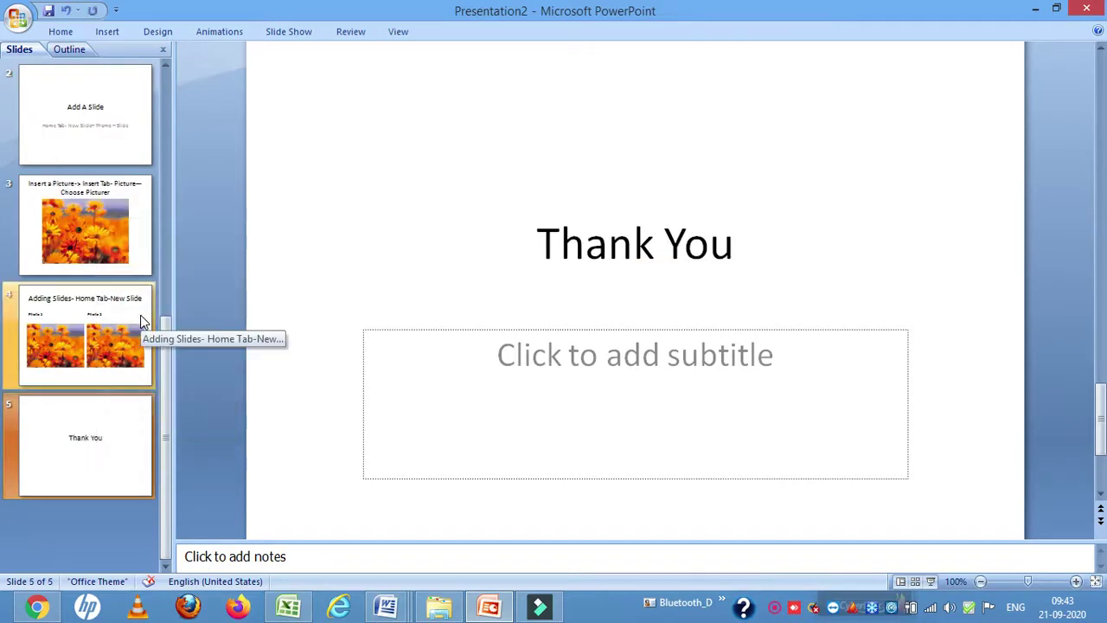
click(164, 107)
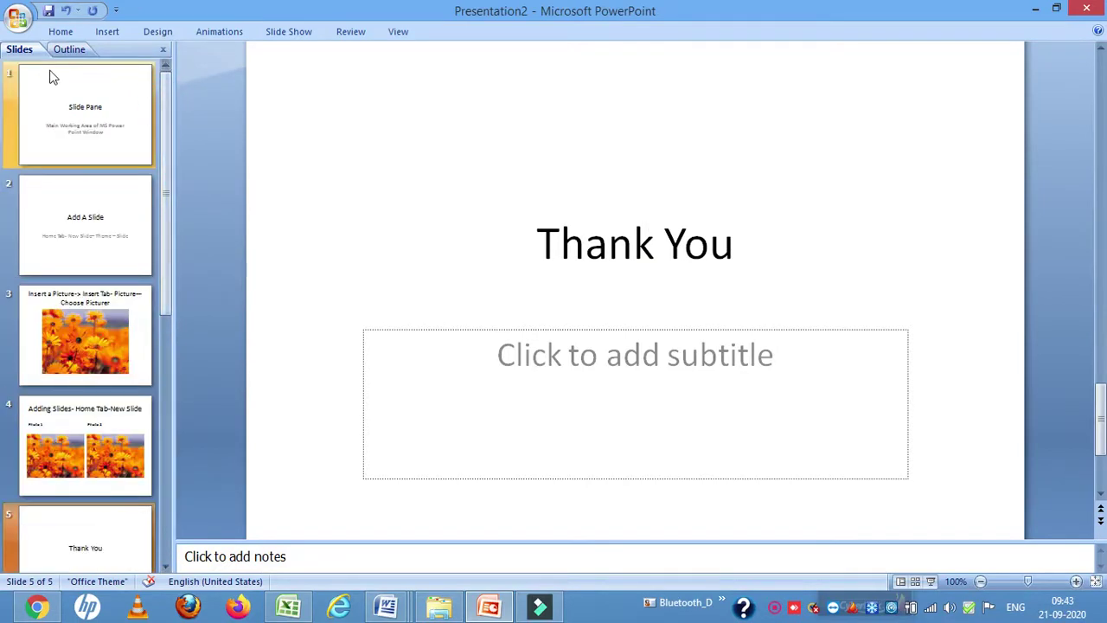
Step: Review the deck in Outline view, return to slide thumbnails, and show the Office Button menu
click(68, 49)
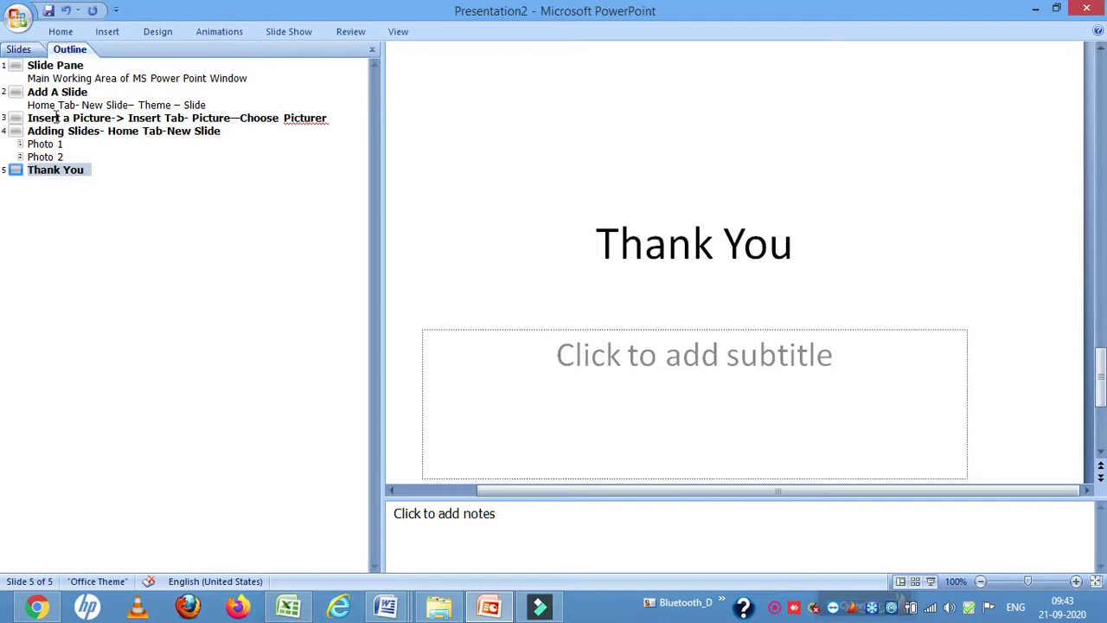
click(19, 49)
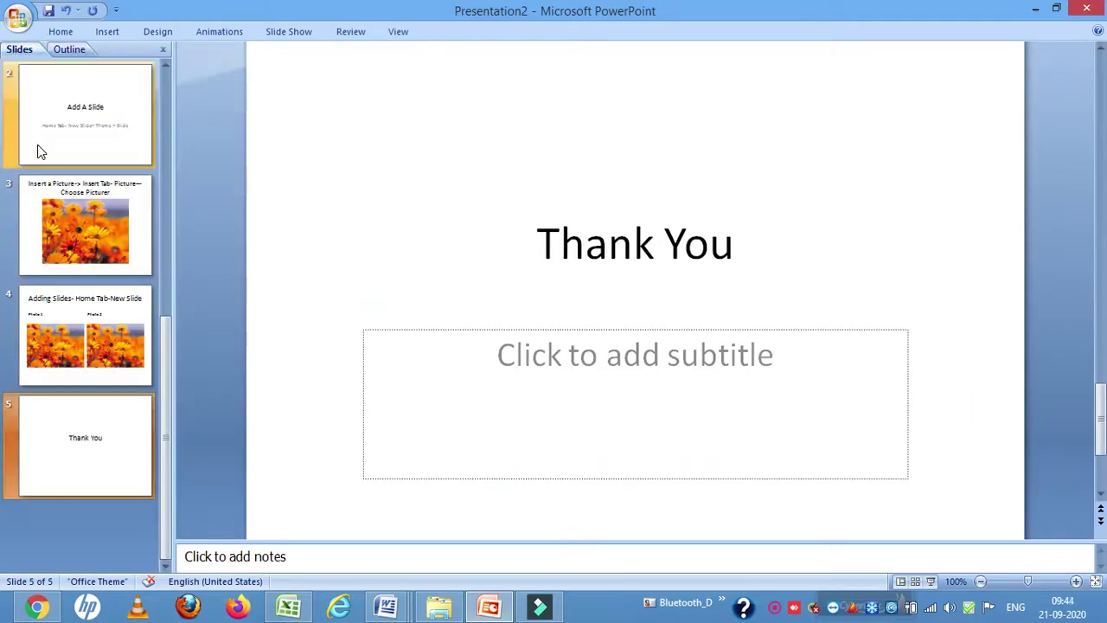
click(169, 202)
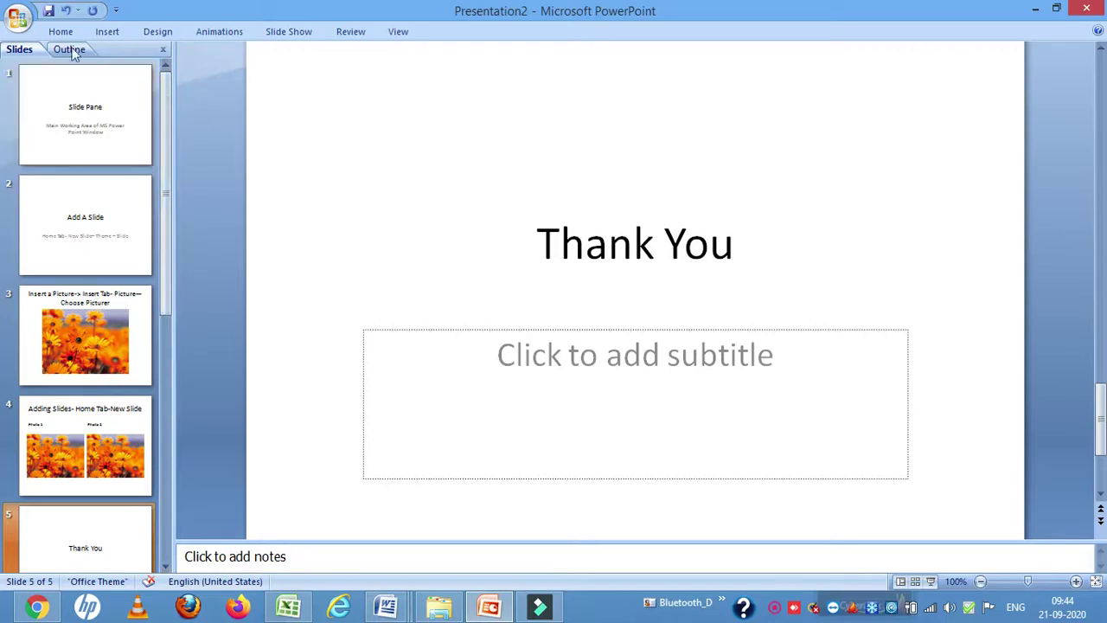
click(18, 15)
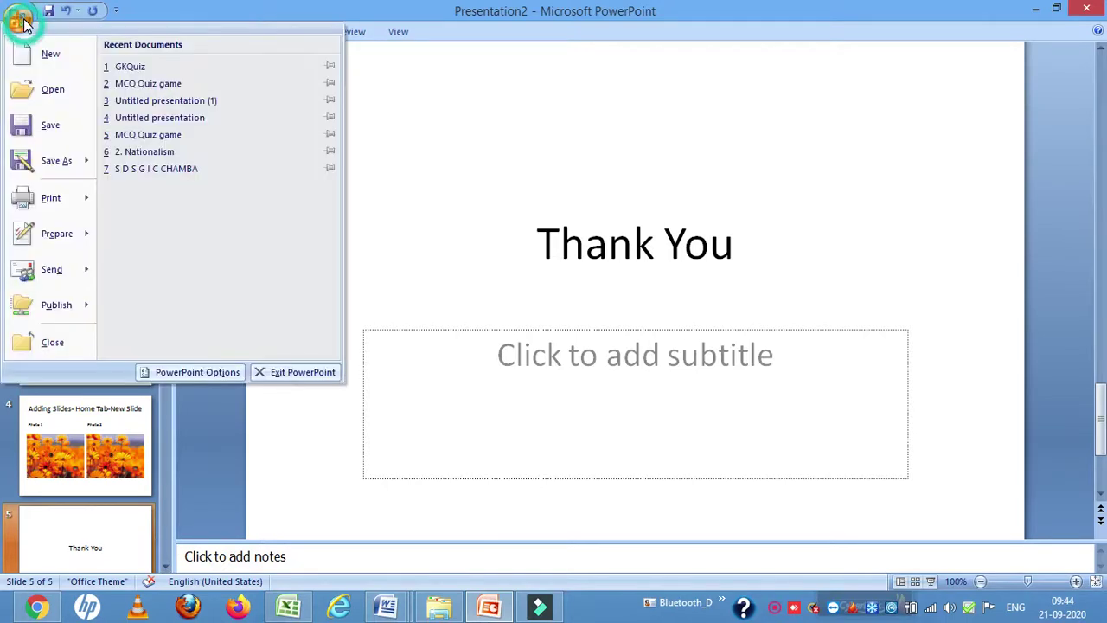
Step: Save the presentation in Documents as 'Chapter4'
click(52, 126)
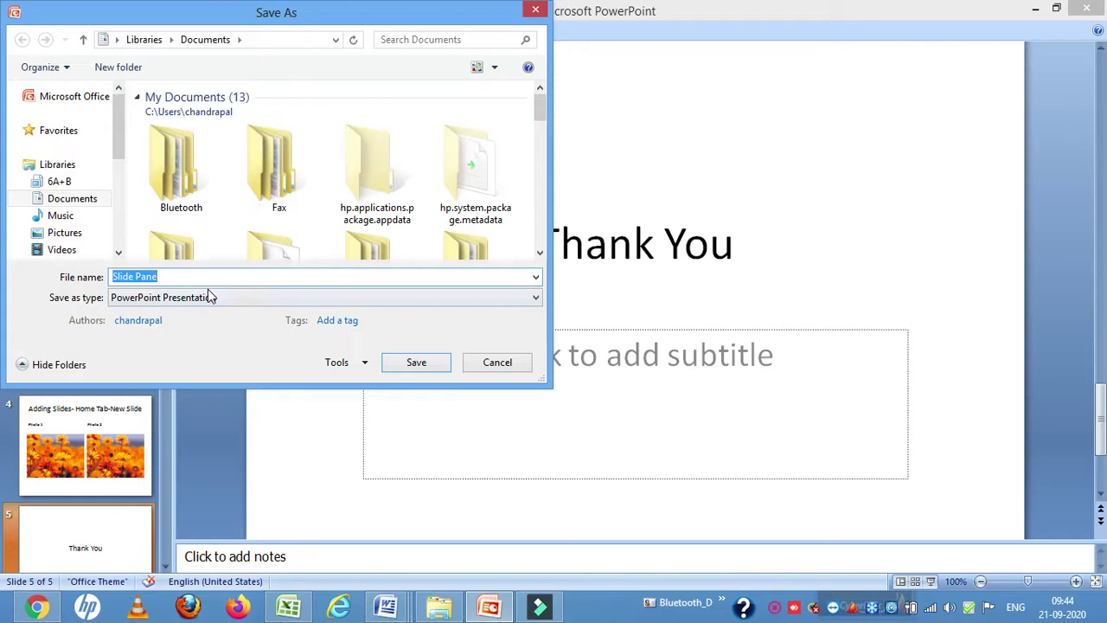
text(Pre)
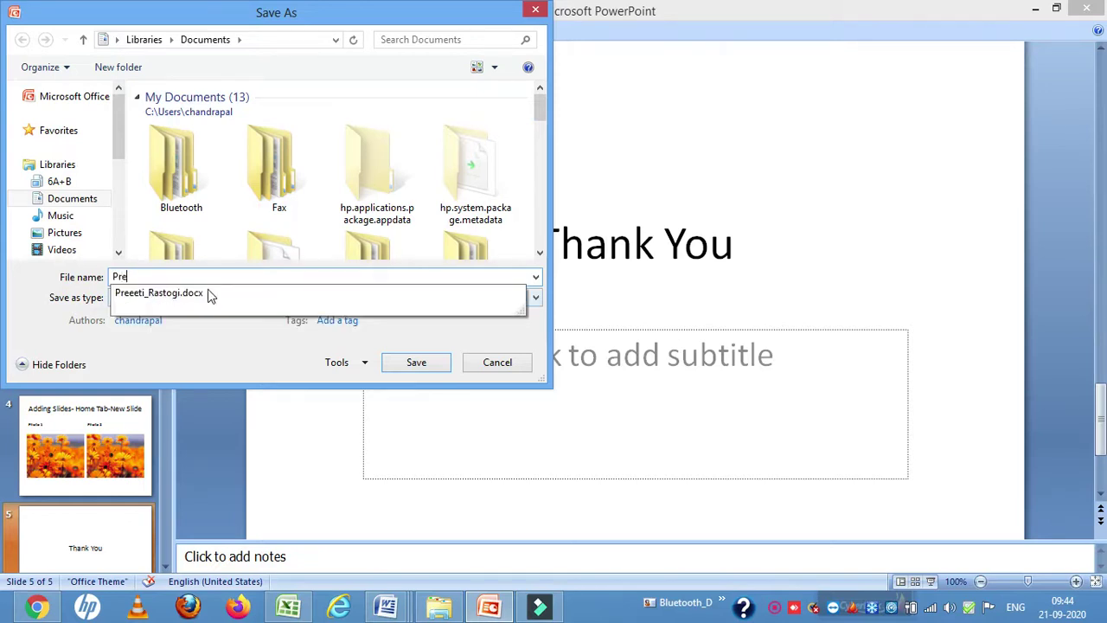
key(BackSpace)
key(BackSpace)
text(Class)
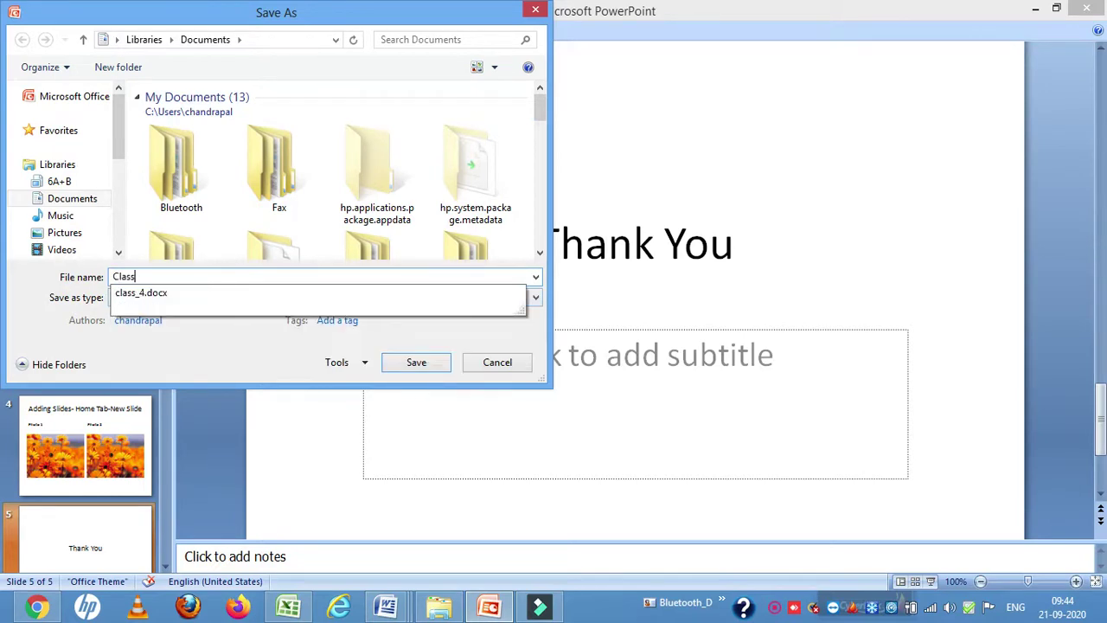
text( 4)
key(BackSpace)
key(BackSpace)
key(BackSpace)
key(BackSpace)
key(BackSpace)
key(BackSpace)
key(BackSpace)
text(Chapter4)
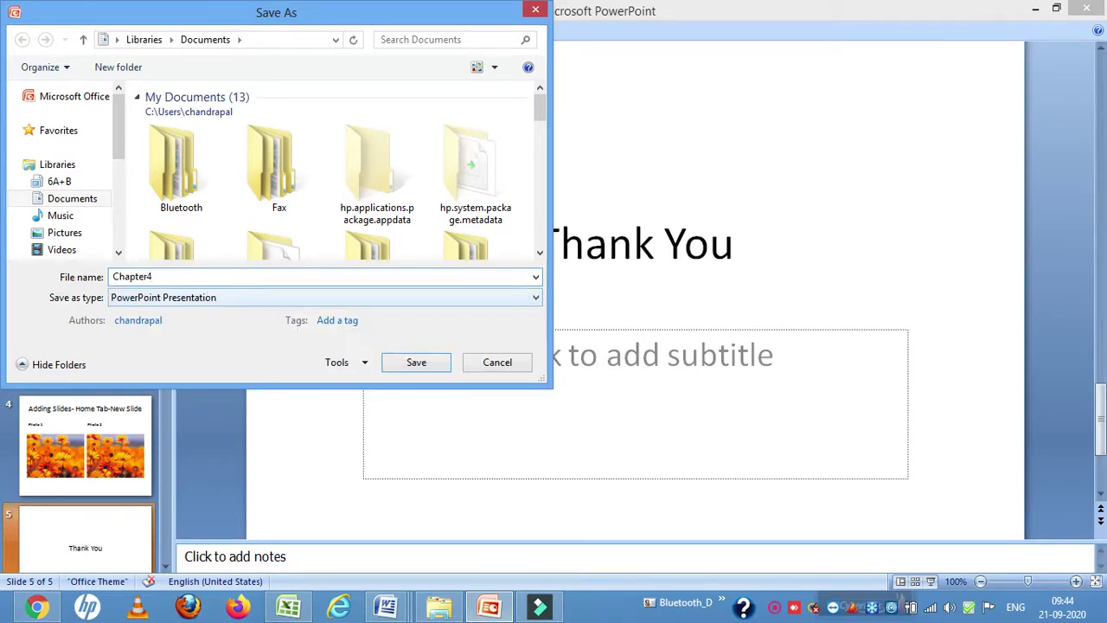
click(418, 364)
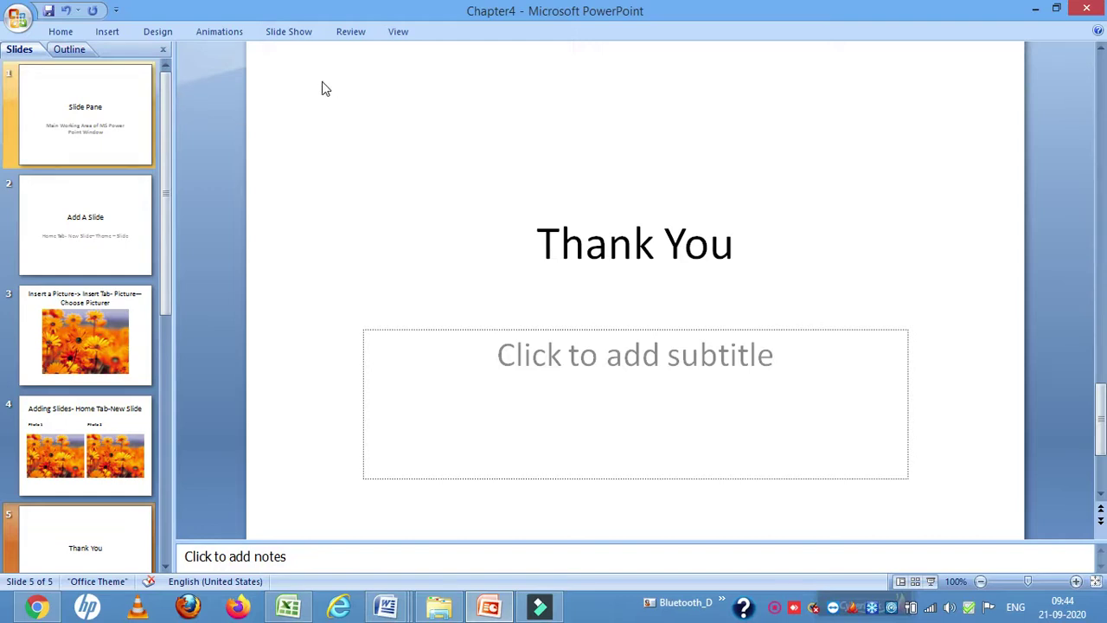
Step: Play the slide show from the first slide through all five slides, then return to editing
click(294, 33)
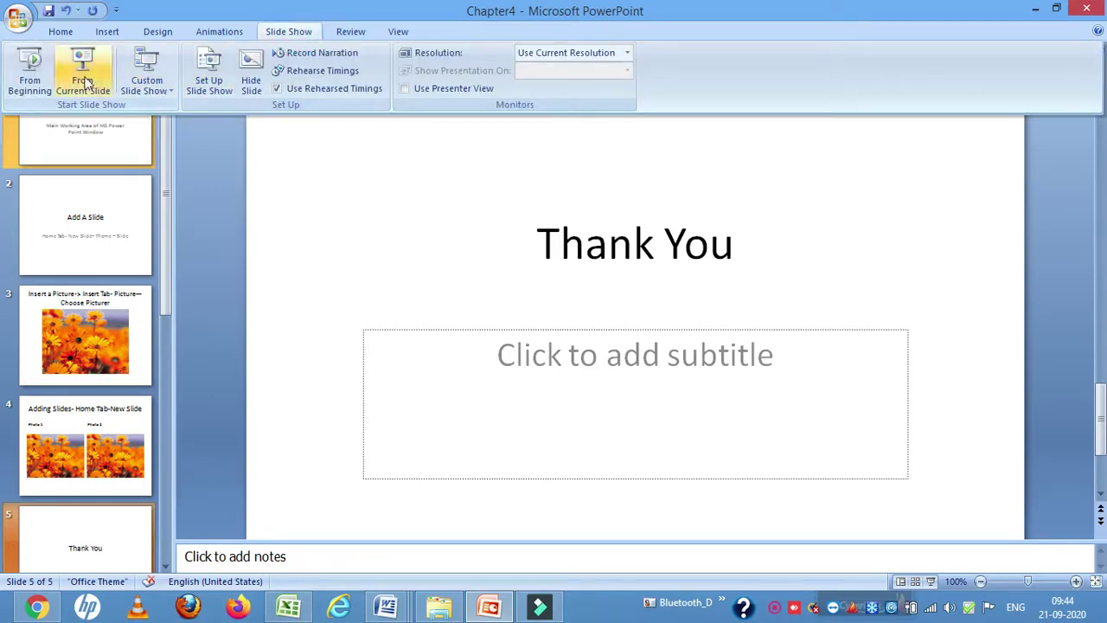
click(30, 87)
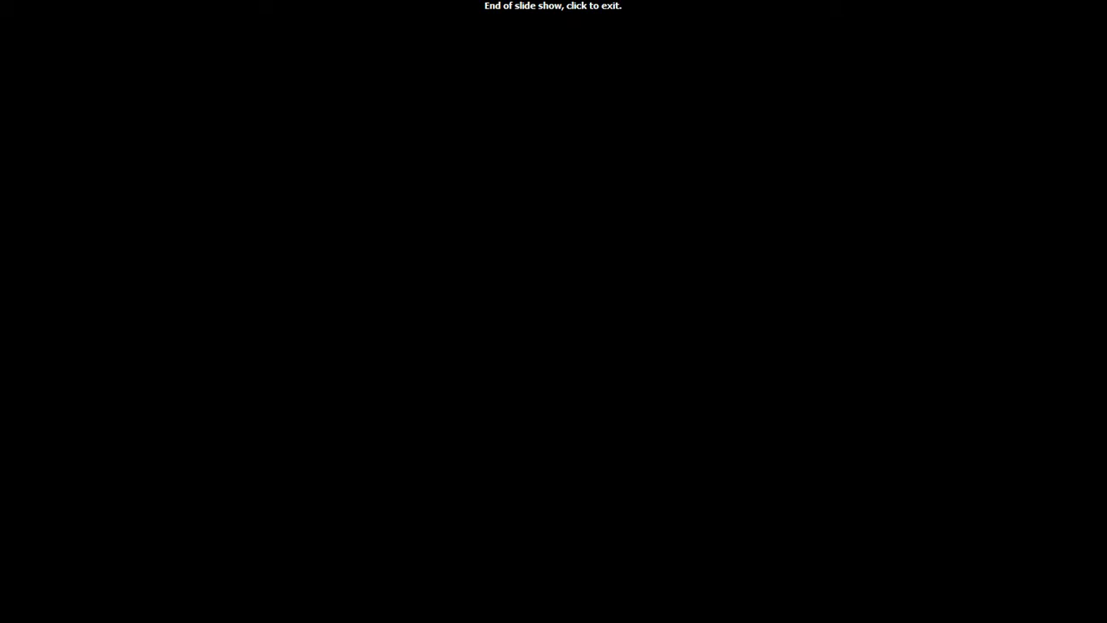
click(29, 81)
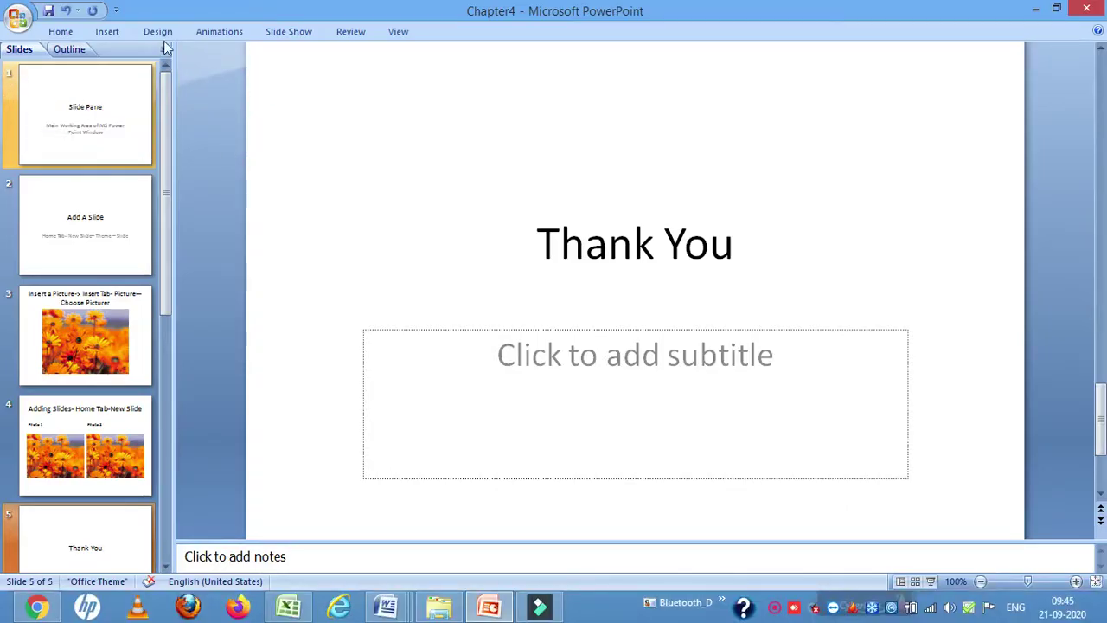
click(280, 35)
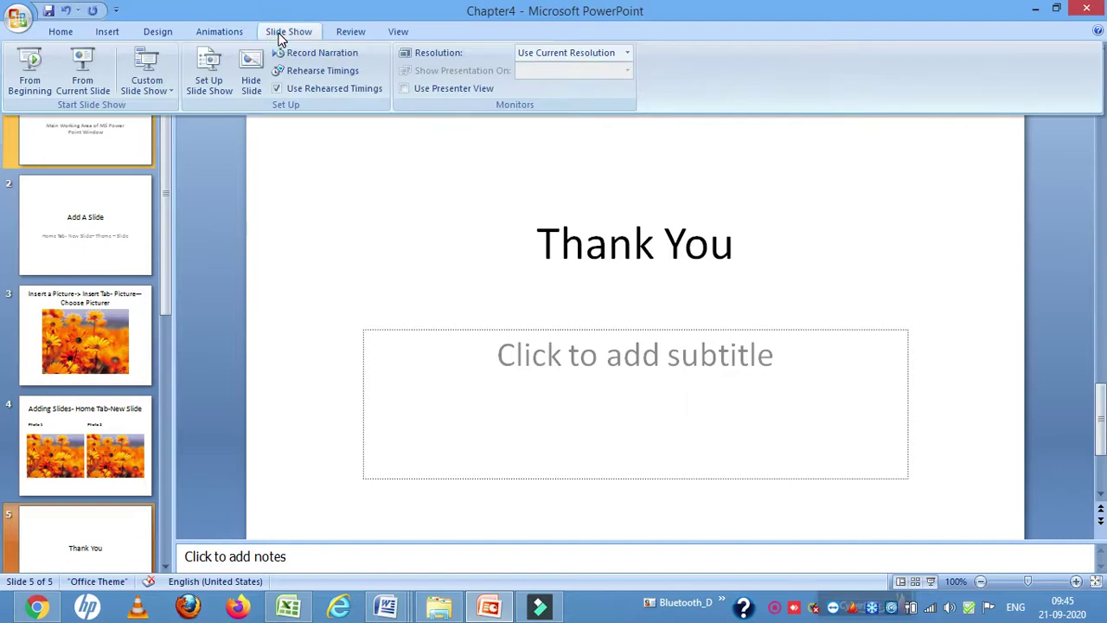
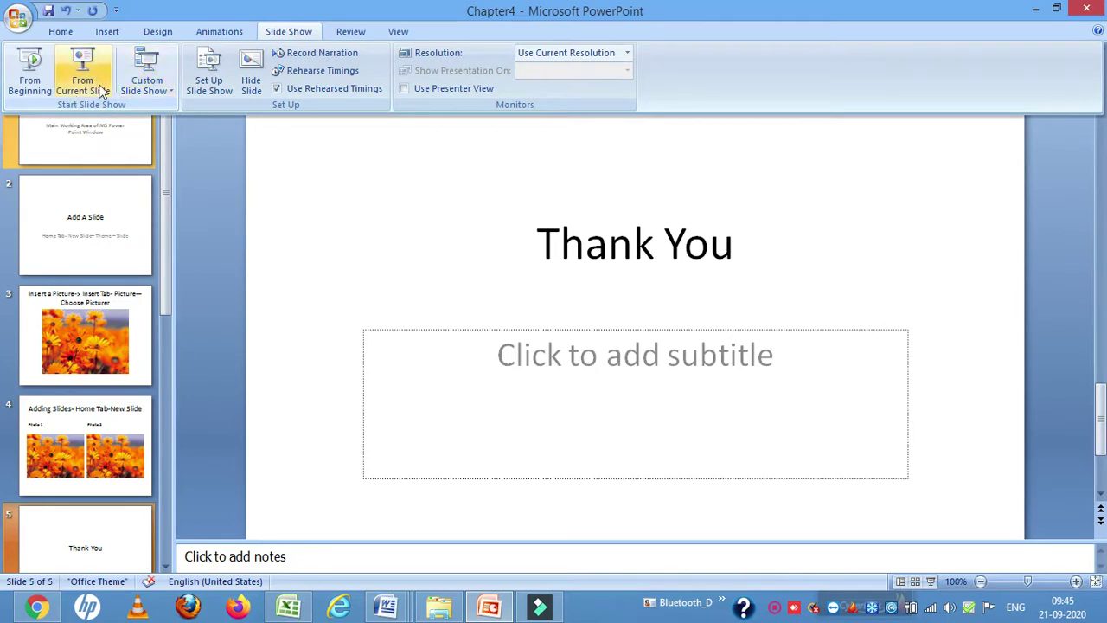
Step: Play the Thank You slide as a show from the current slide, then exit the show
click(106, 319)
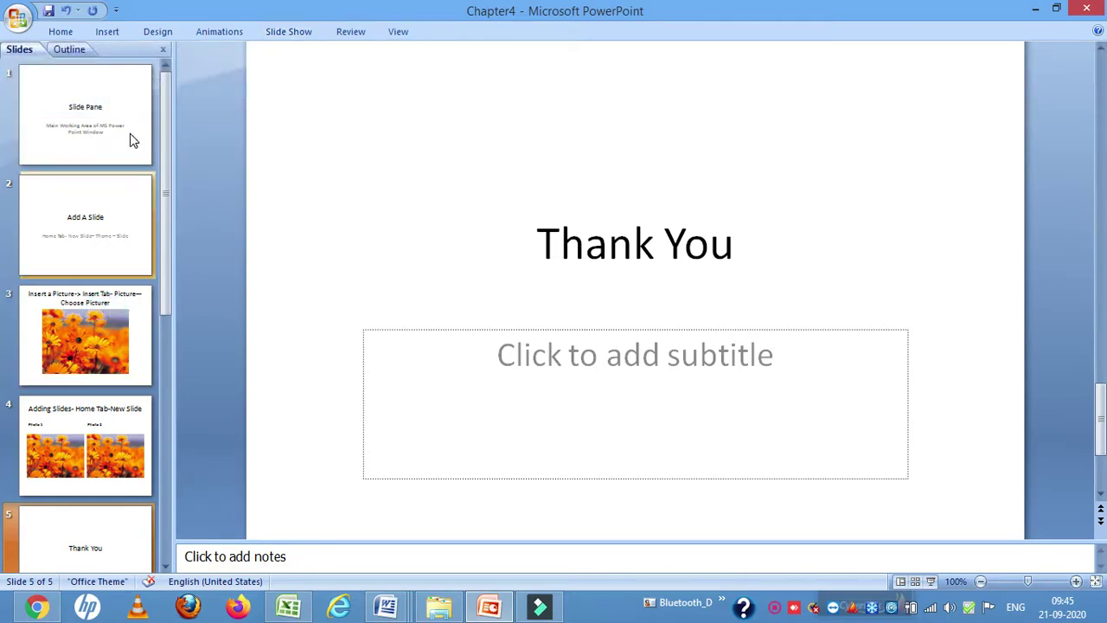
click(294, 22)
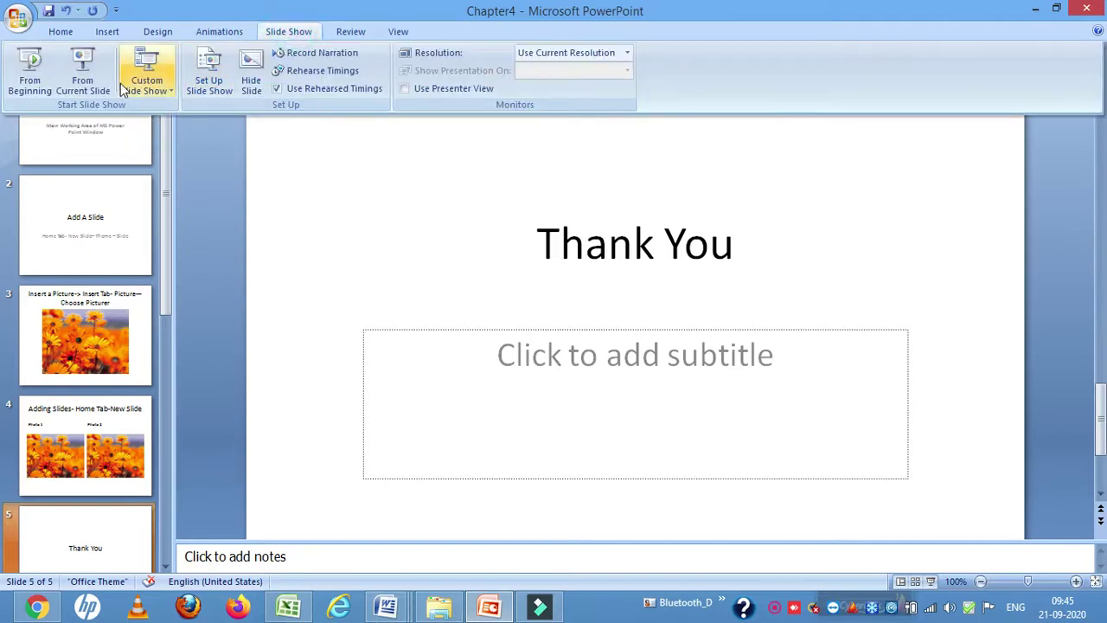
click(87, 82)
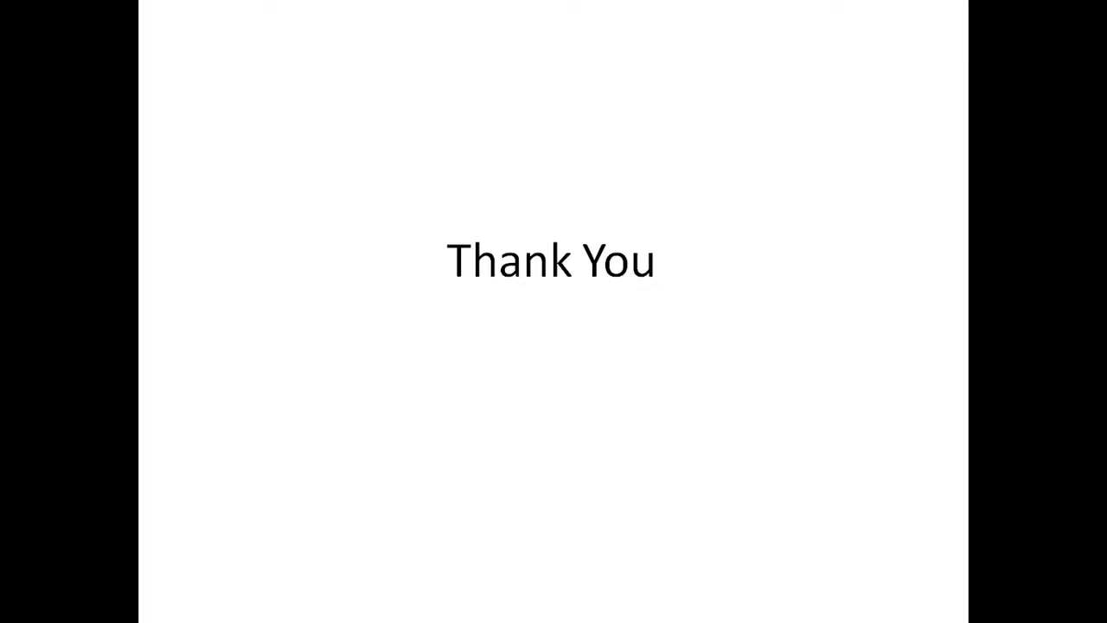
key(Right)
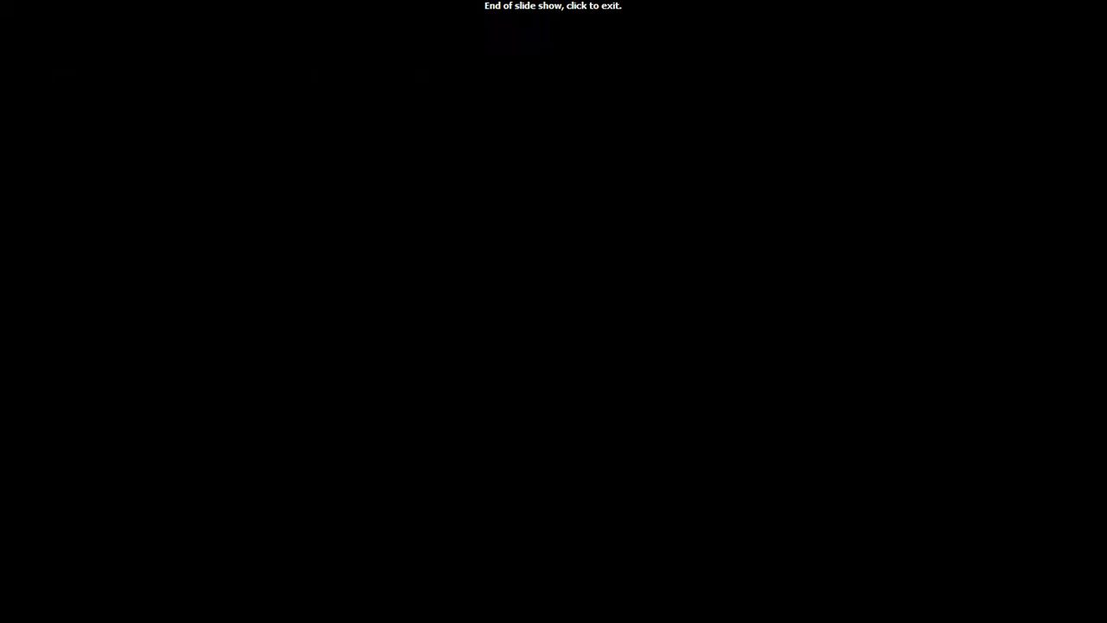
click(527, 256)
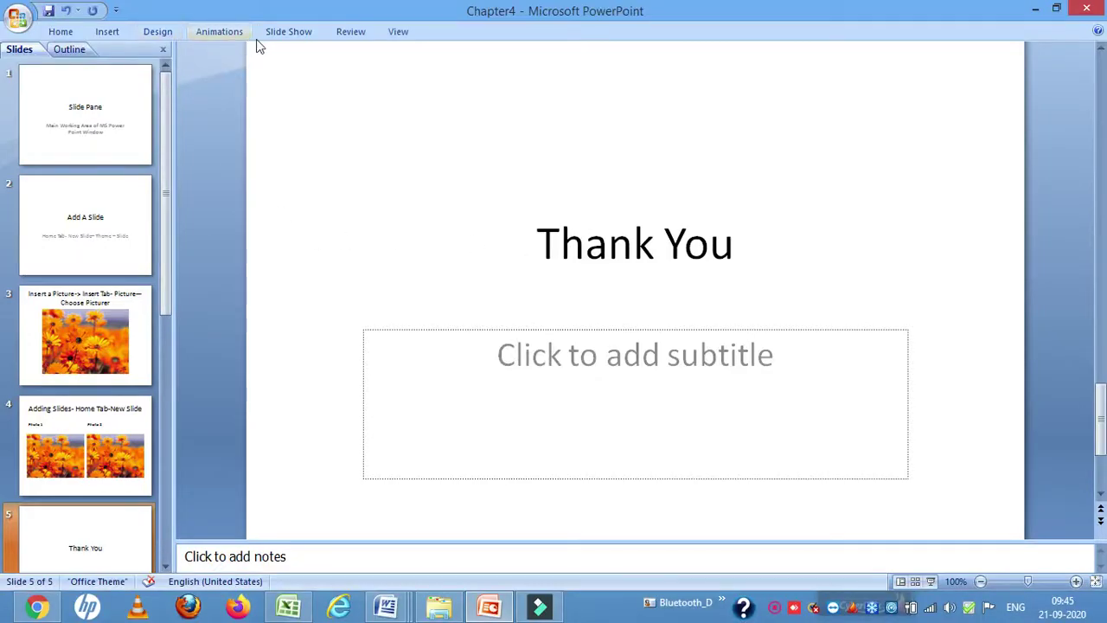
Step: Place the cursor in the Thank You slide's empty 'Click to add subtitle' placeholder
click(289, 36)
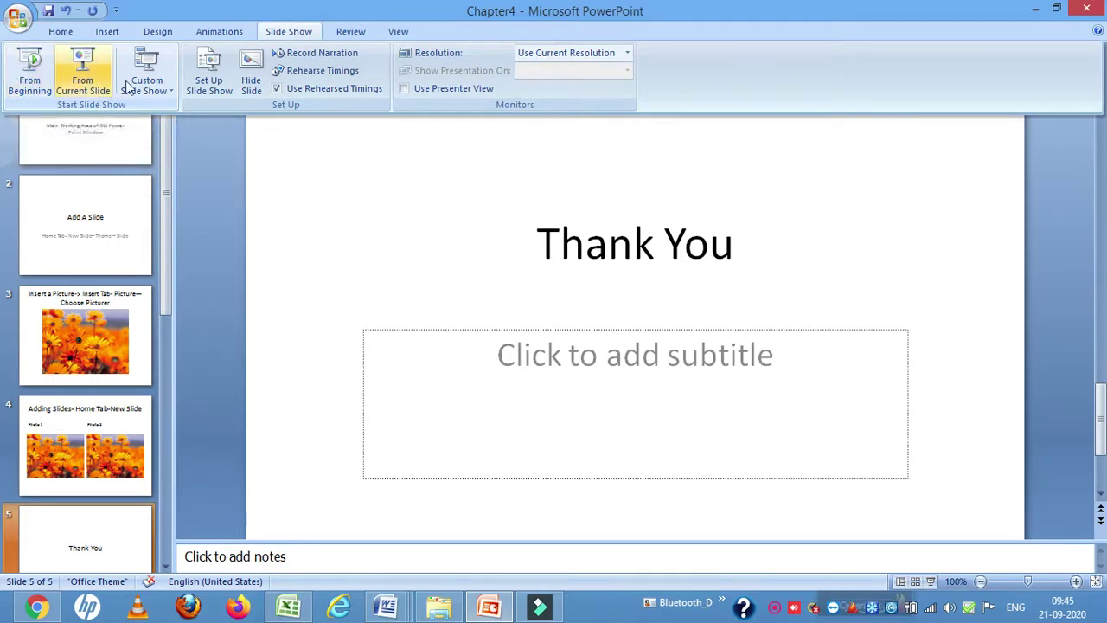
click(343, 217)
click(557, 346)
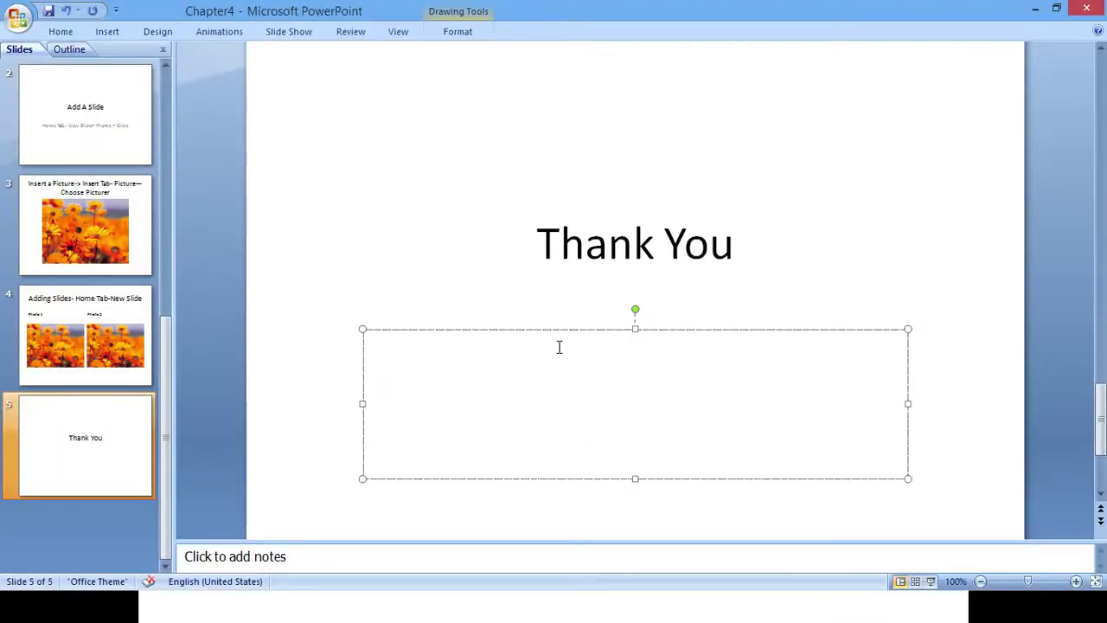
Step: Enter 'F5 – Keyboard-press' as the Thank You slide's subtitle, fixing the typo
text(F5 -- Ke)
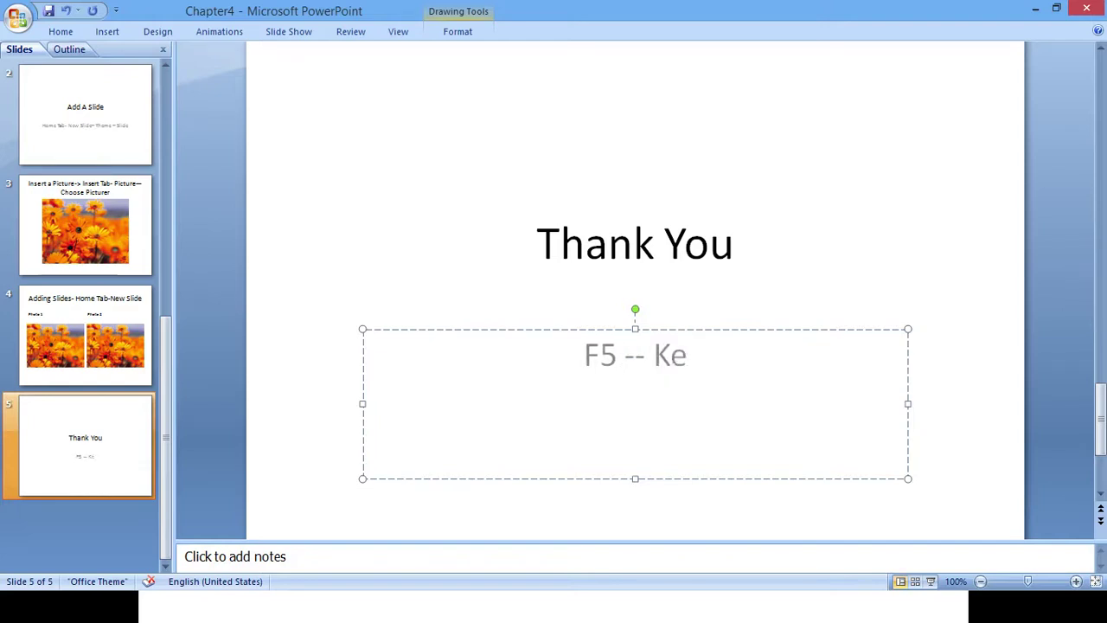
text(yboard)
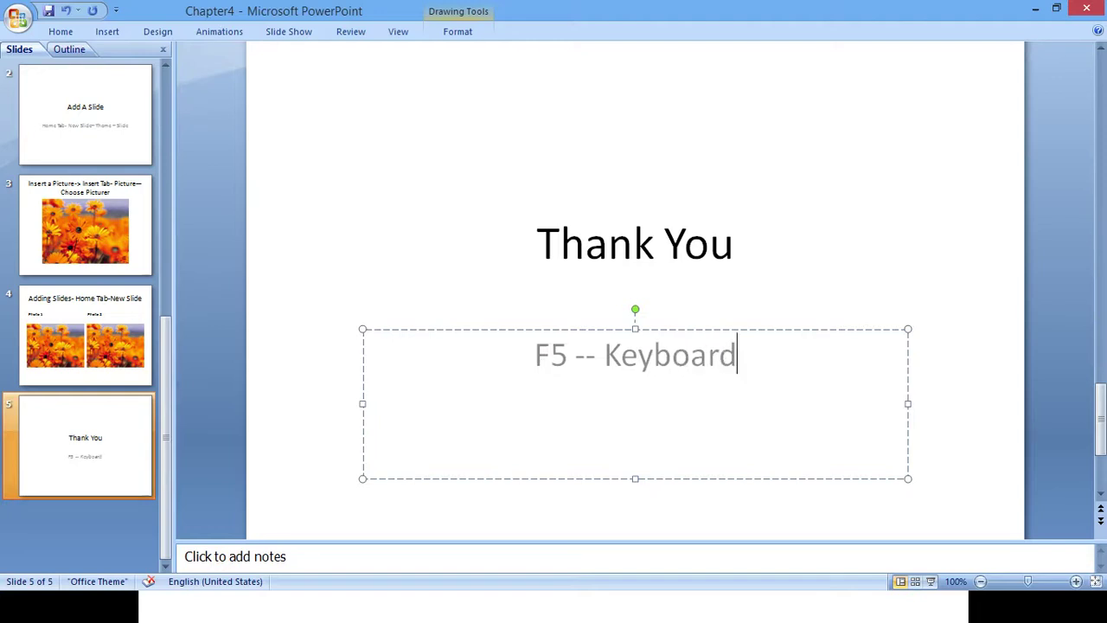
text(-)
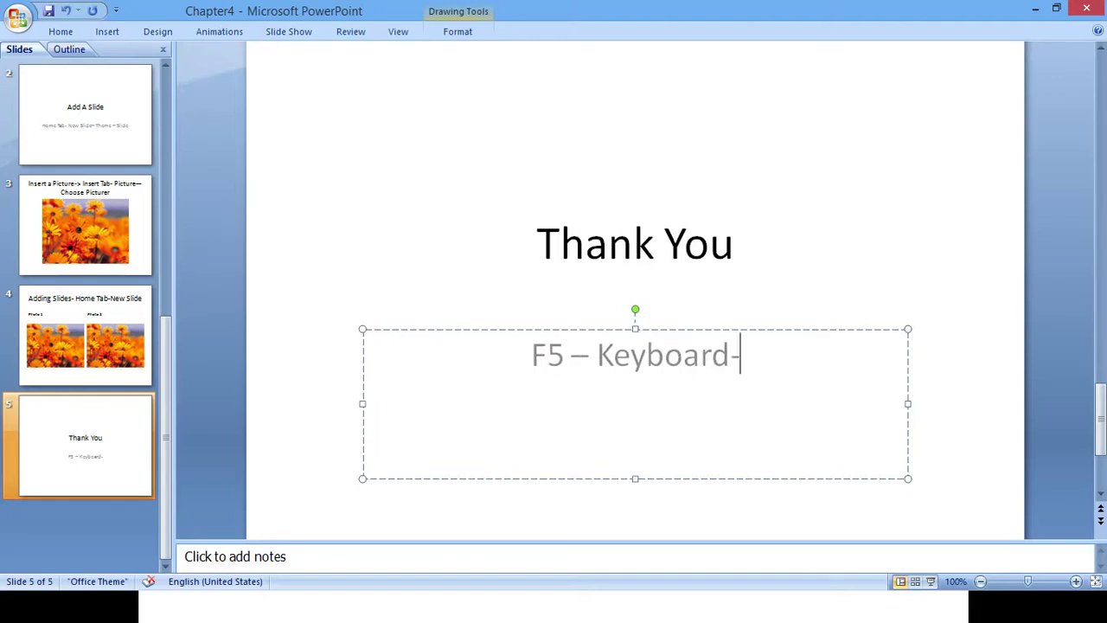
text(press)
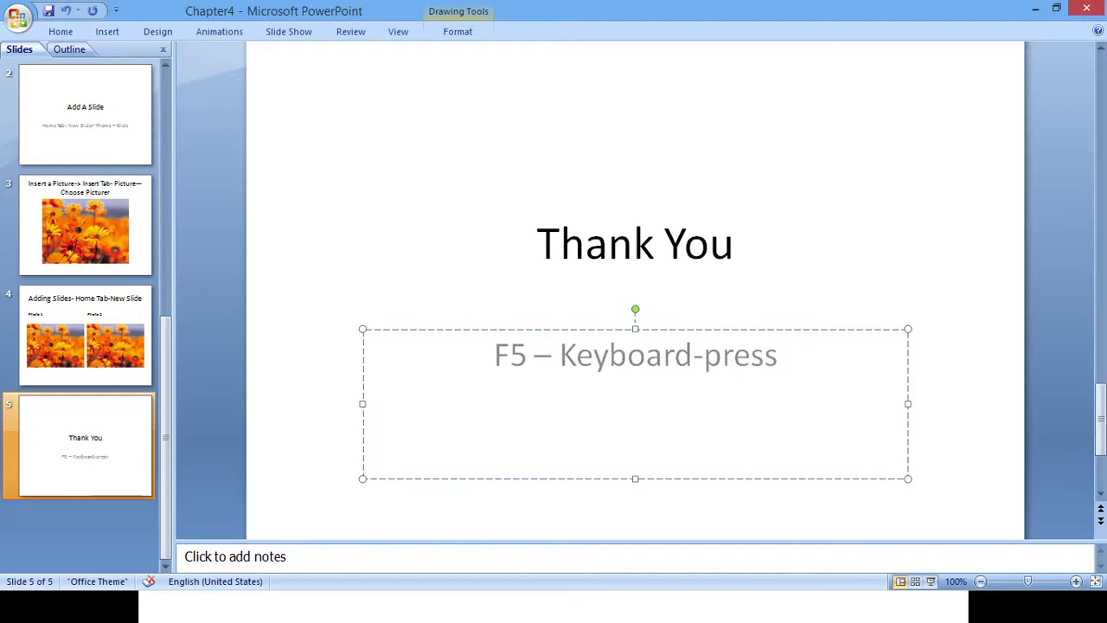
Step: Run the slide show with F5 and click through all five slides to exit
key(F5)
click(558, 347)
click(558, 348)
click(558, 346)
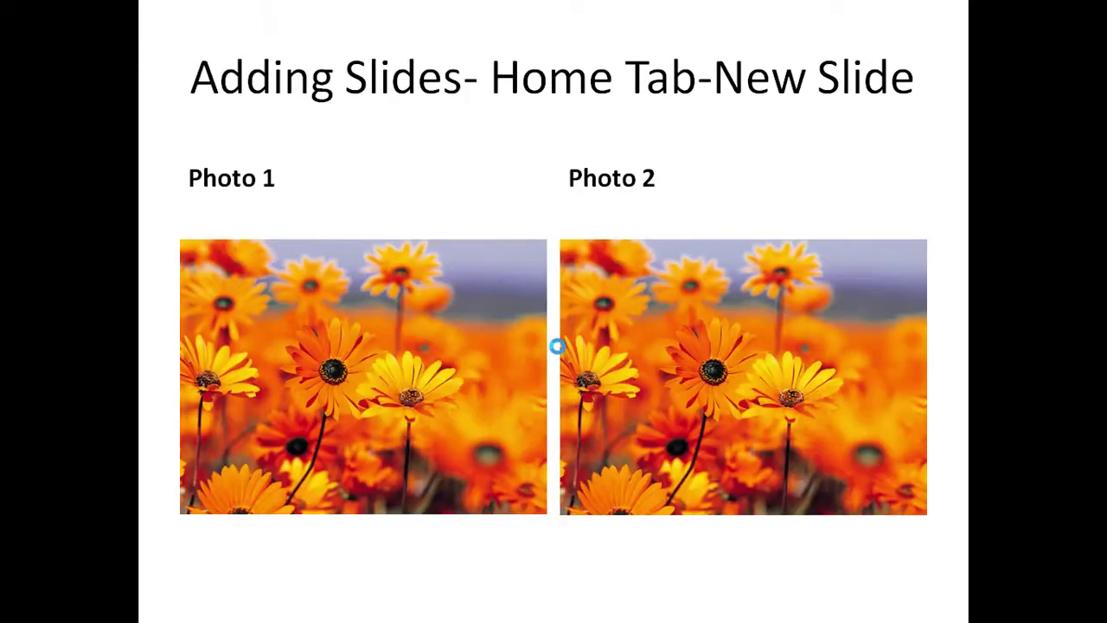
click(557, 346)
click(557, 346)
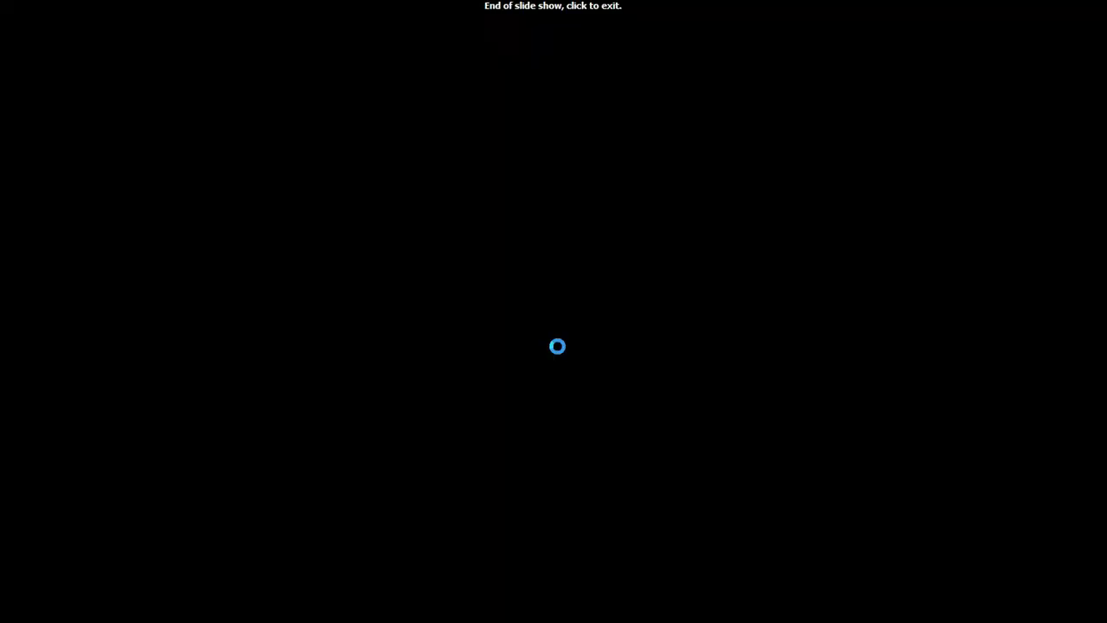
click(557, 346)
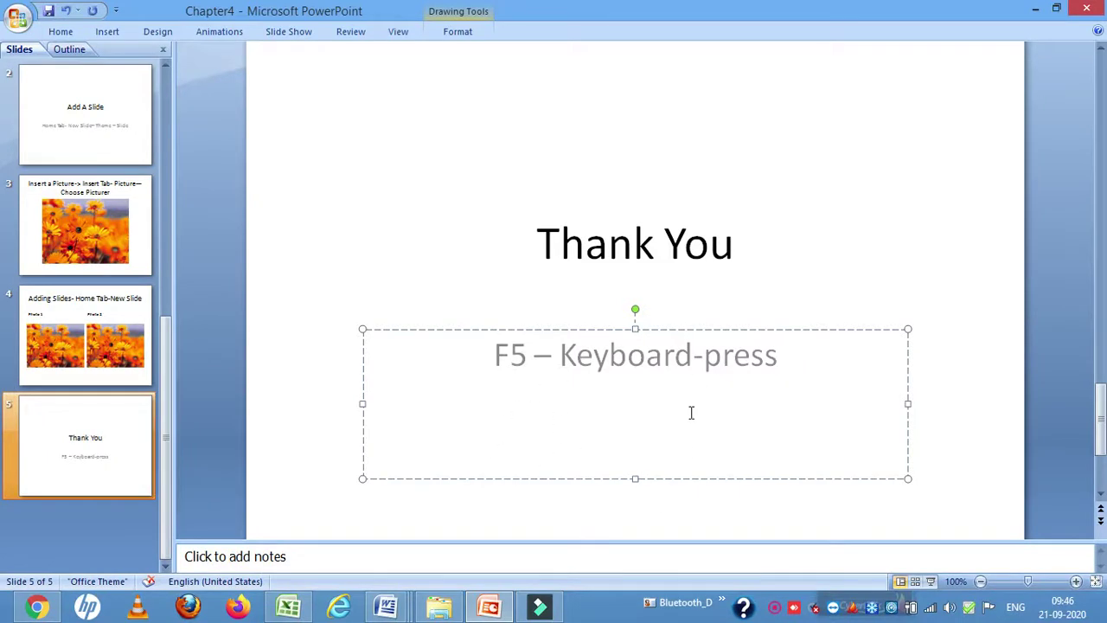
click(17, 19)
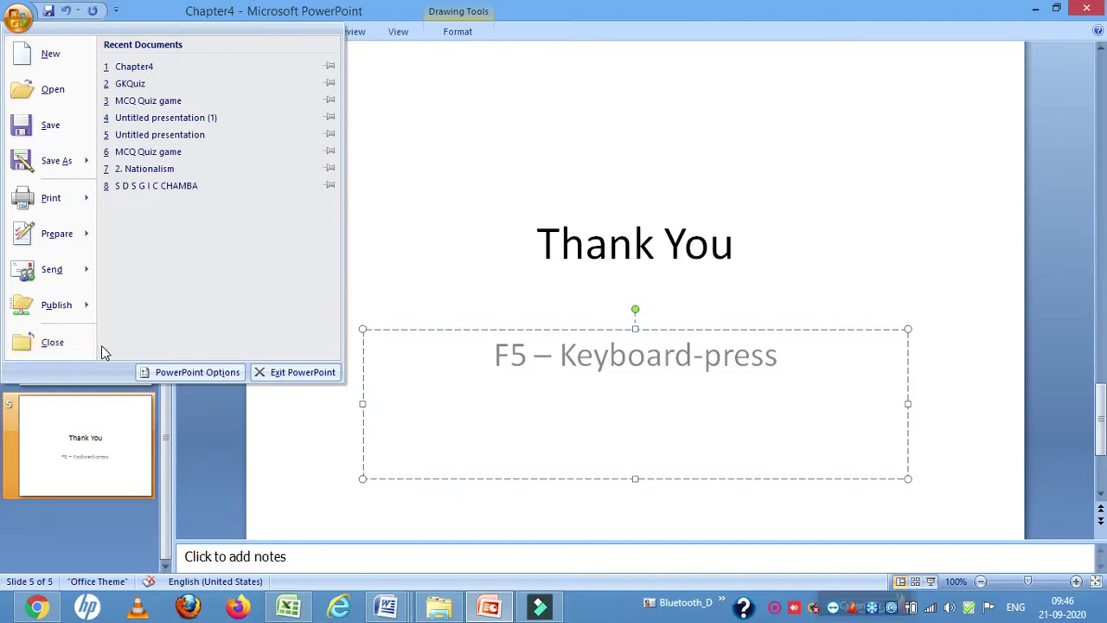
Step: Close Chapter4 from the Office menu, choosing Yes to save the changes
click(60, 349)
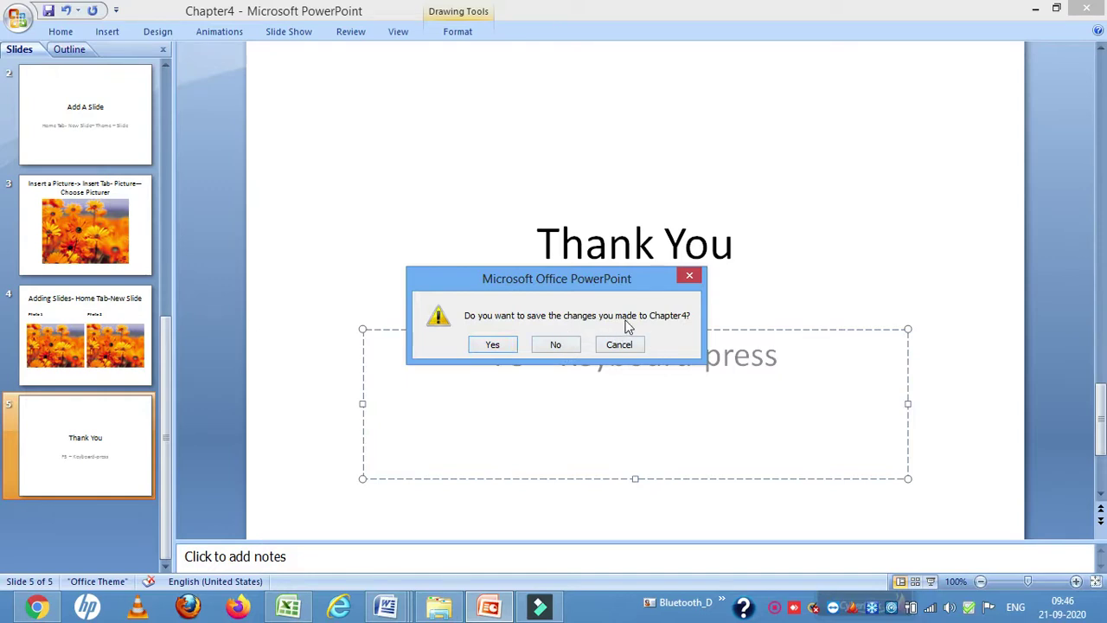
click(486, 344)
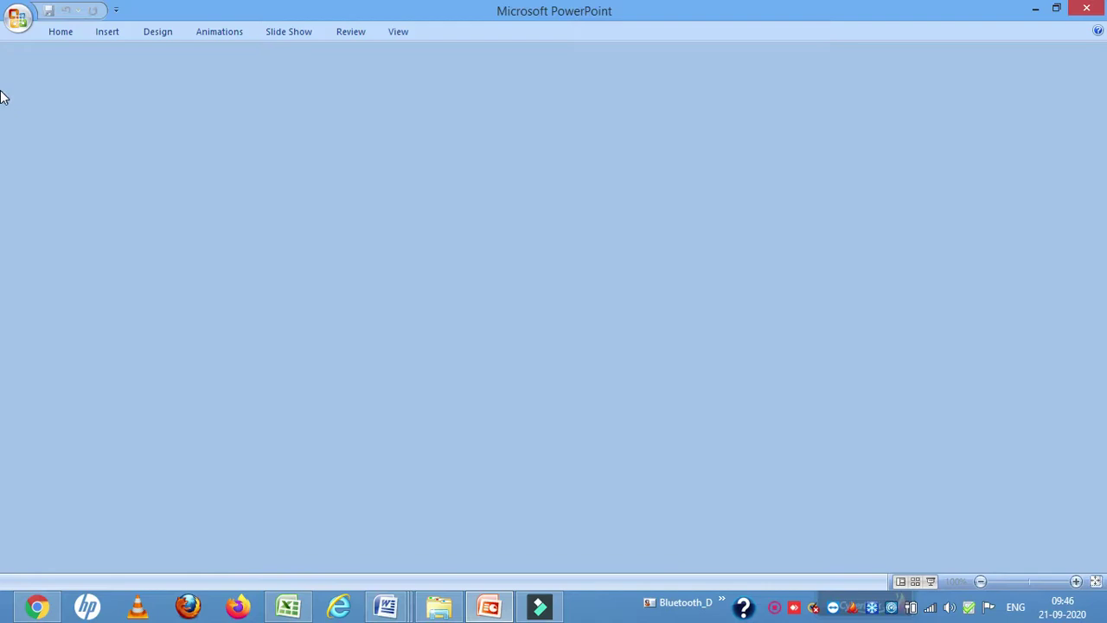
Step: Open Chapter4 from the Documents folder through the Office button's Open dialog
click(10, 21)
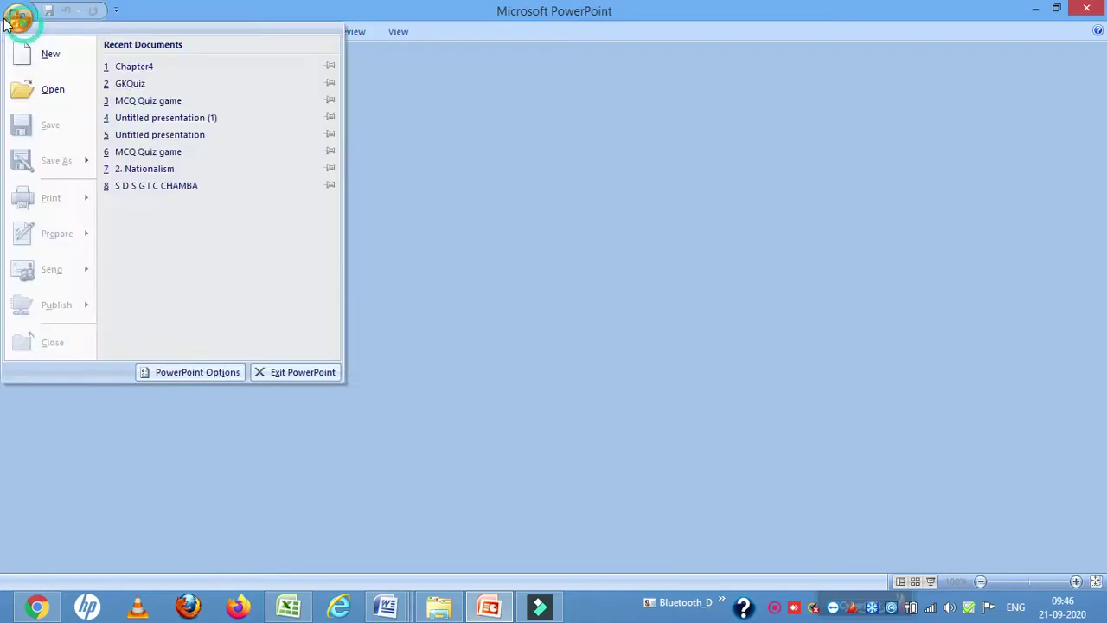
click(54, 89)
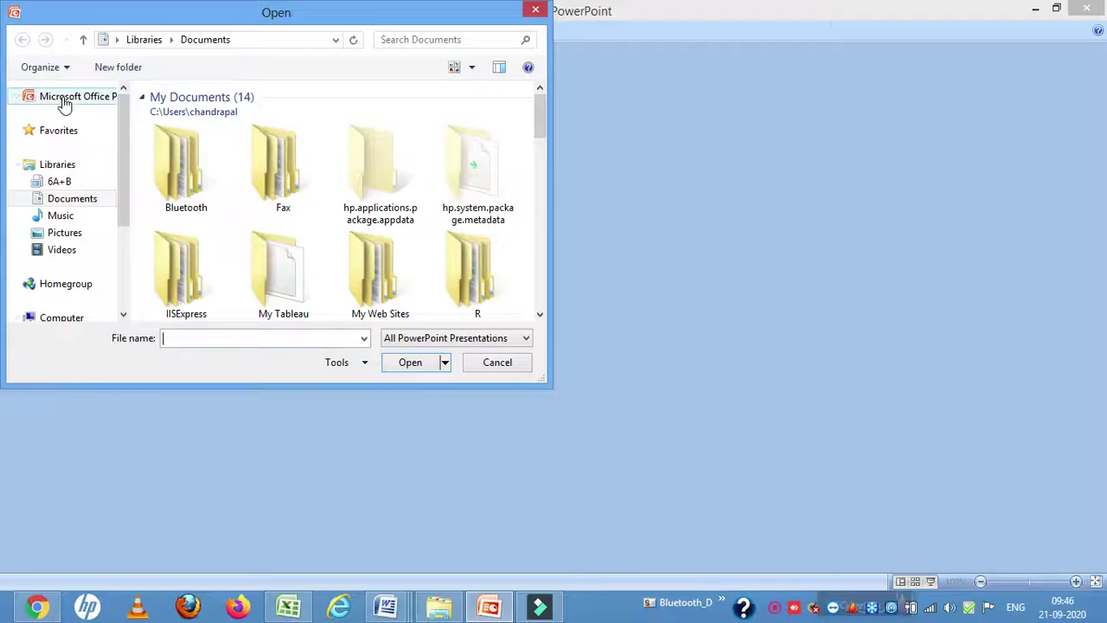
drag(539, 130, 538, 183)
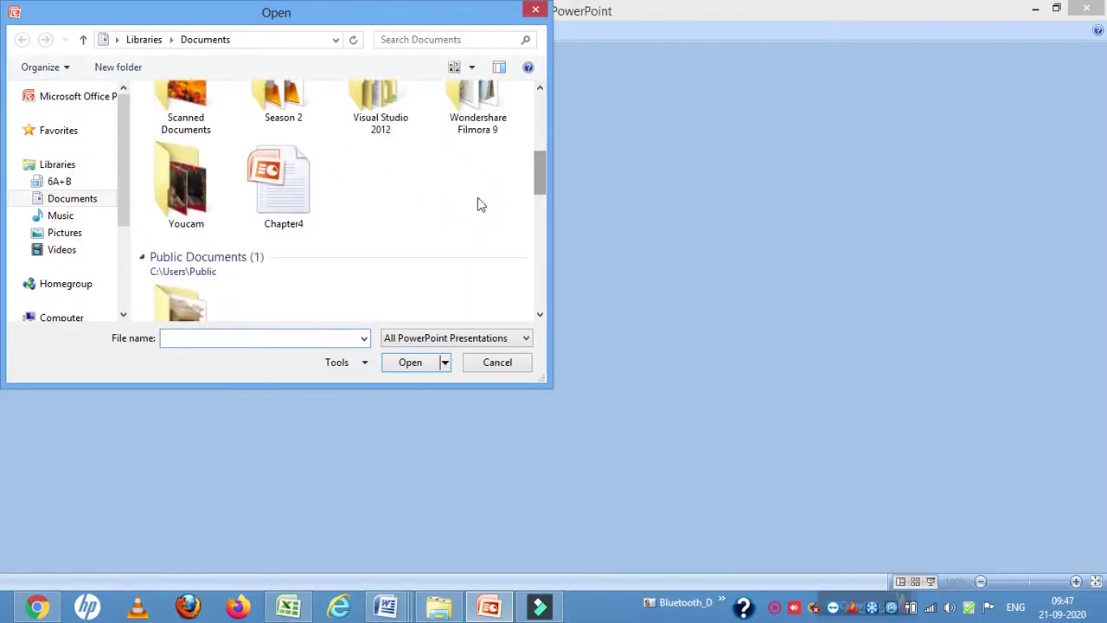
click(281, 195)
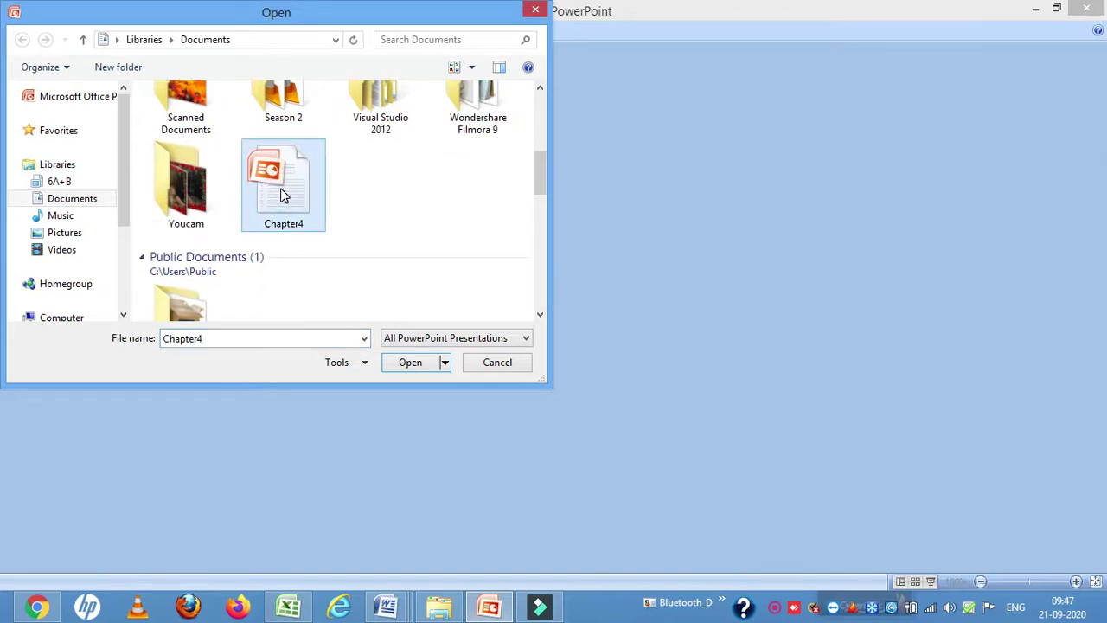
click(410, 362)
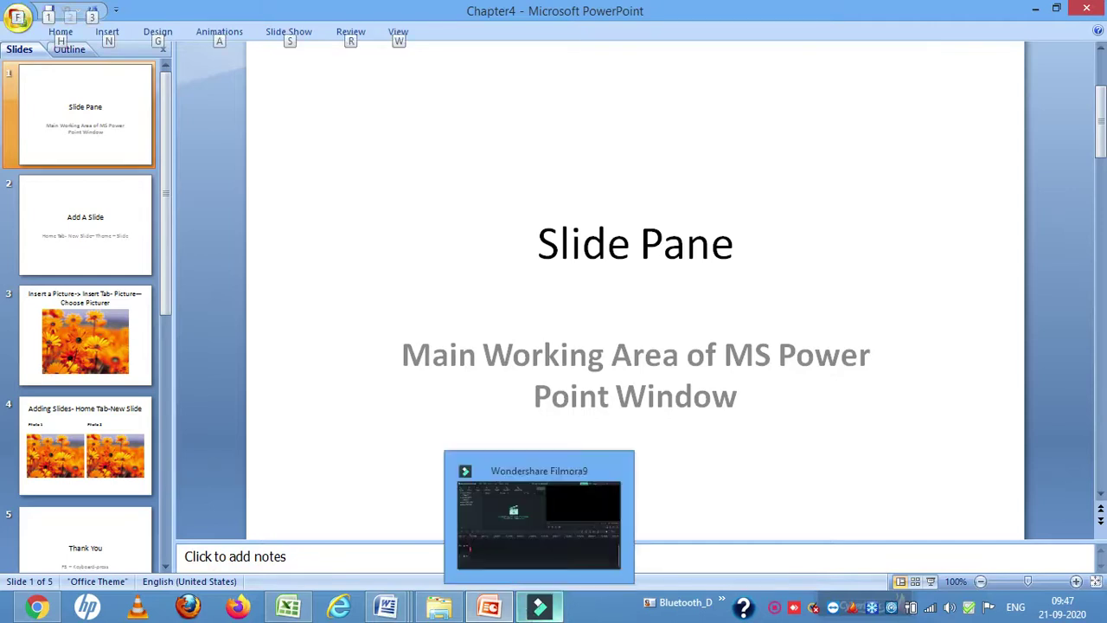
mouse_move(387, 607)
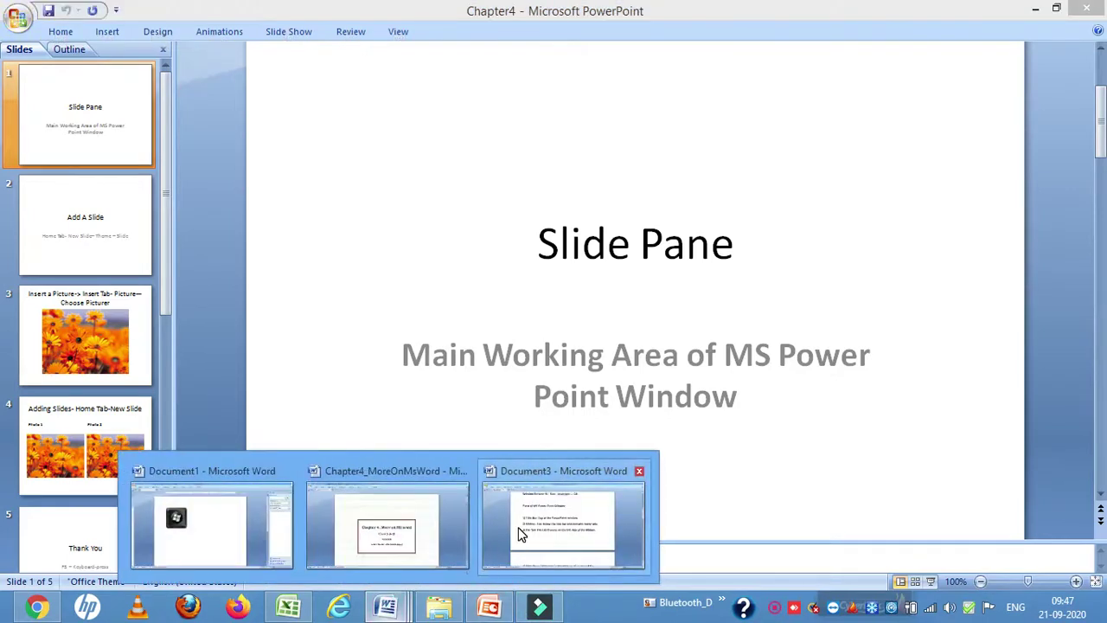
Step: In Document3, remove space after paragraph for the Starting a PowerPoint steps
click(520, 530)
scroll(495, 536, up, 4)
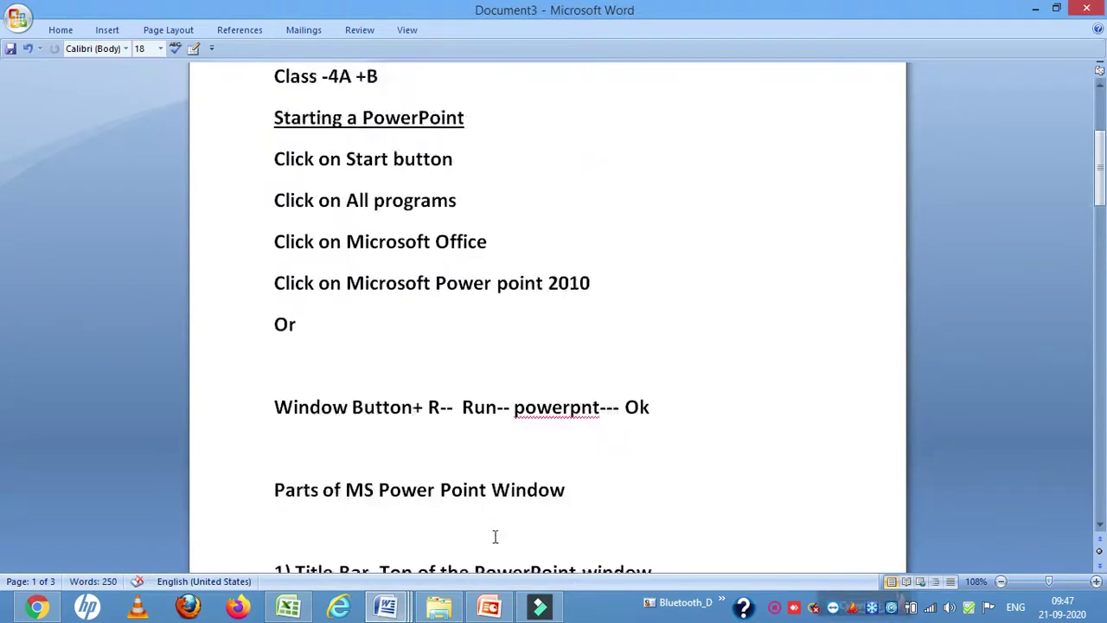
scroll(495, 537, up, 2)
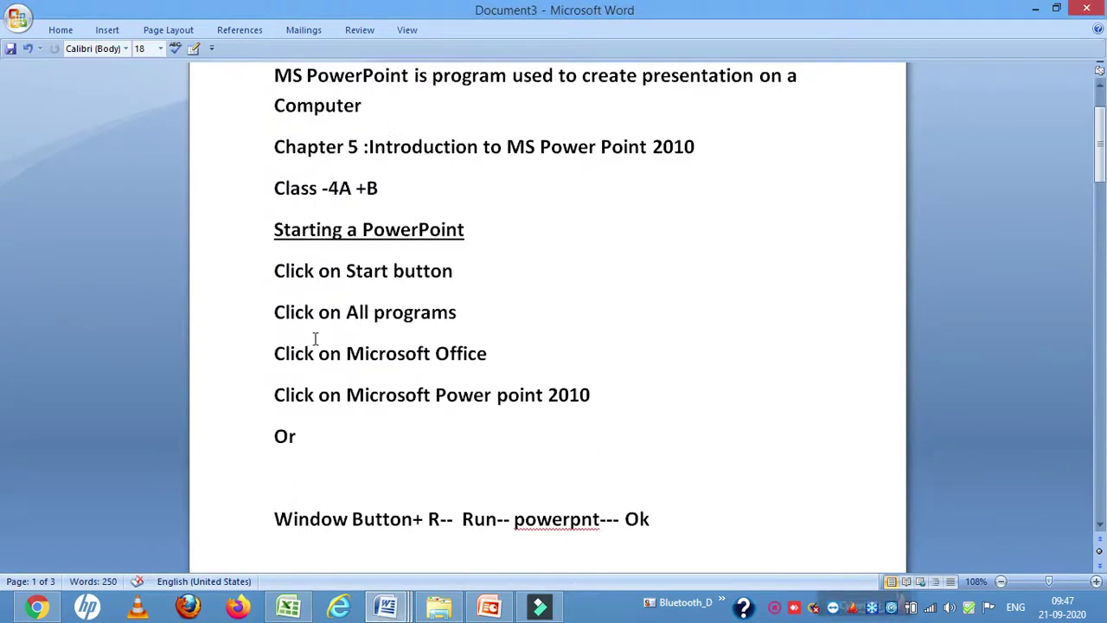
click(259, 243)
key(shift+Down)
key(shift+Down)
key(shift+Down)
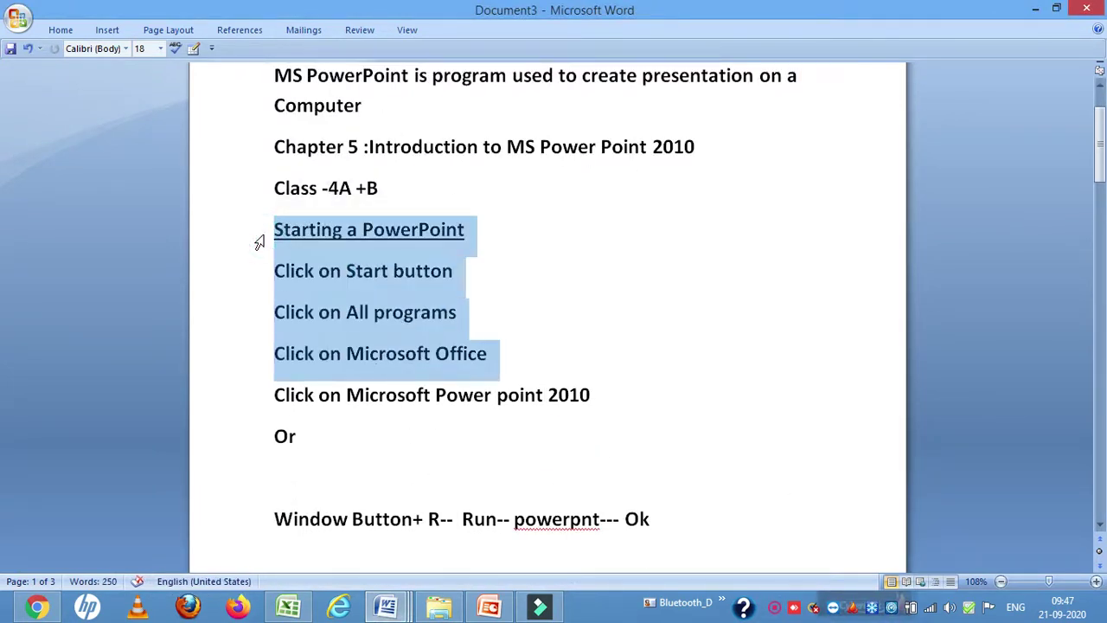
key(shift+Down)
key(shift+Down)
key(shift+Down)
key(shift+Down)
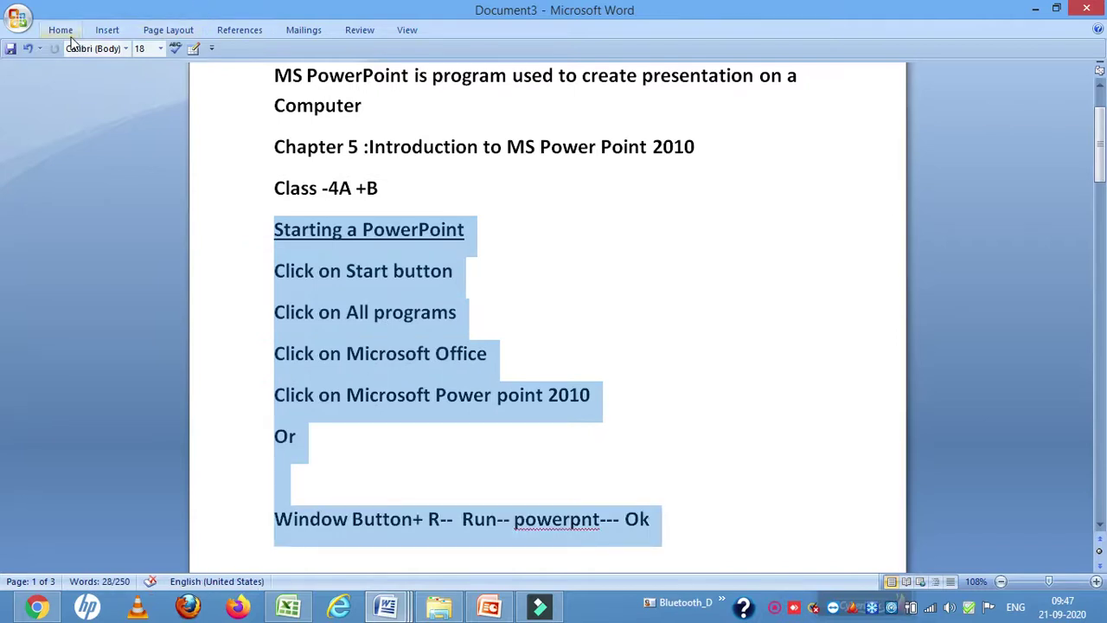
click(64, 33)
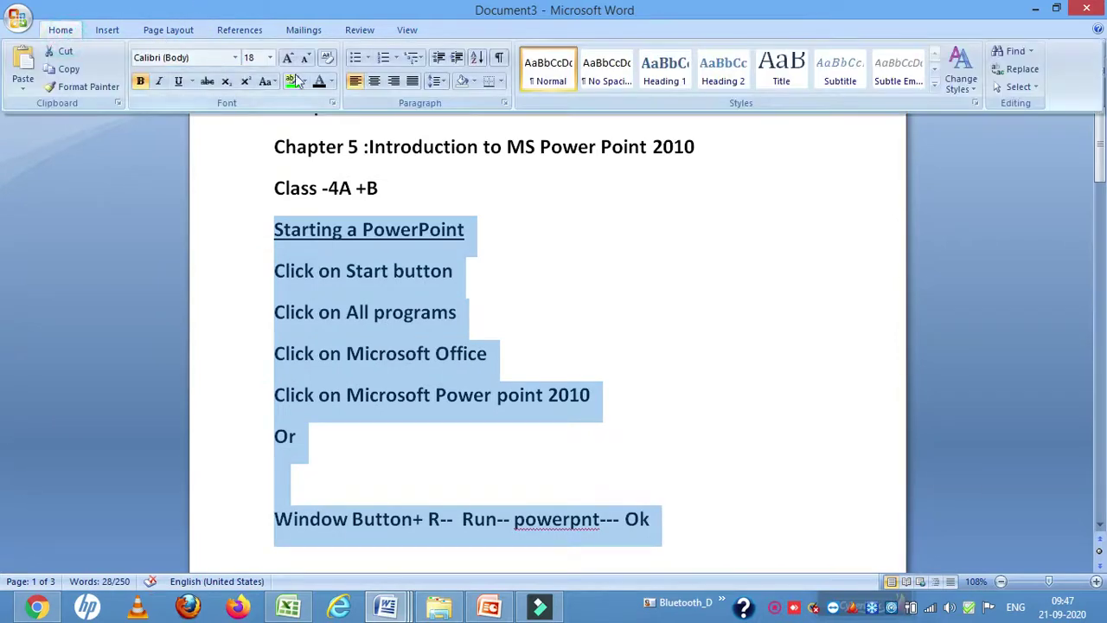
click(436, 81)
click(461, 245)
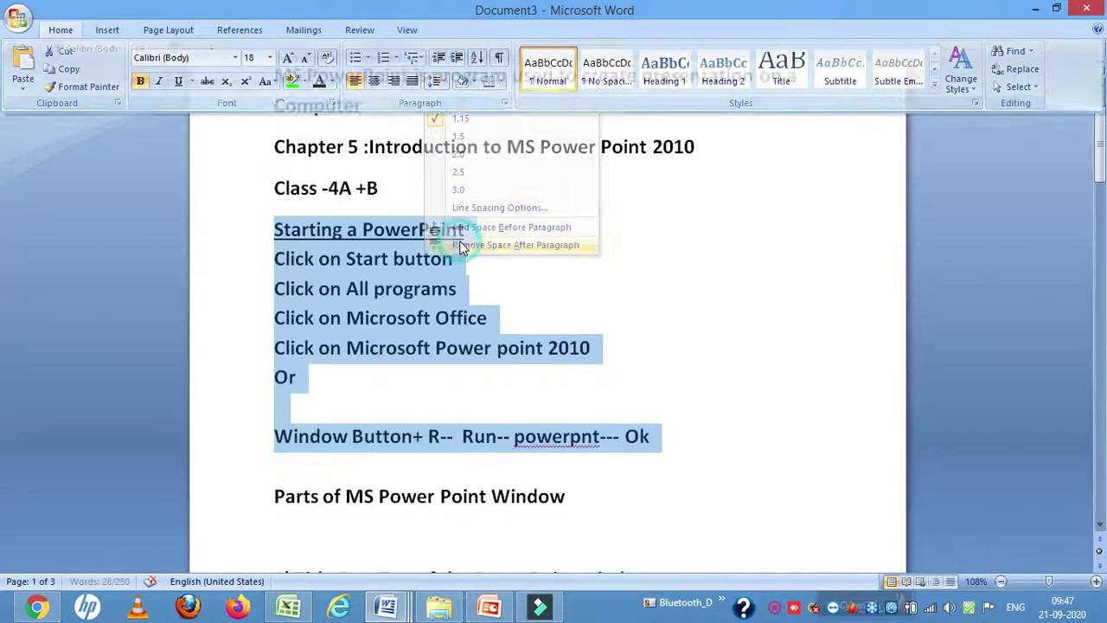
click(227, 462)
Step: Remove space after paragraph for the Parts of MS Power Point Window heading and list
key(Up)
key(Left)
key(Left)
key(Left)
key(Left)
key(Left)
key(Left)
key(Left)
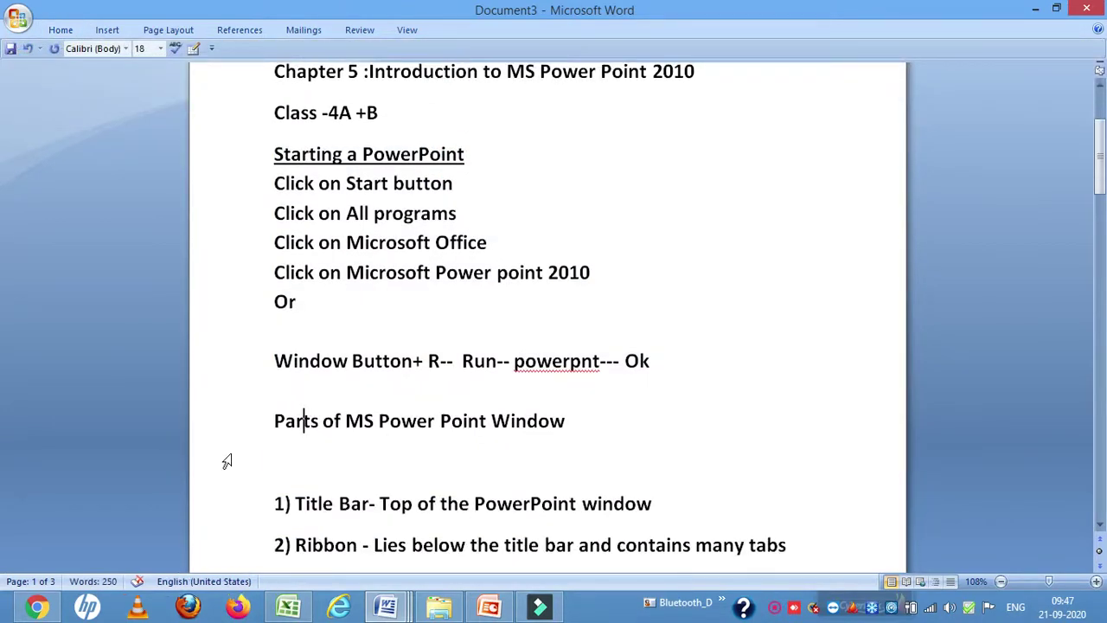
key(shift+Down)
key(shift+Down)
key(shift+Down)
key(shift+Down)
key(shift+Down)
key(shift+Down)
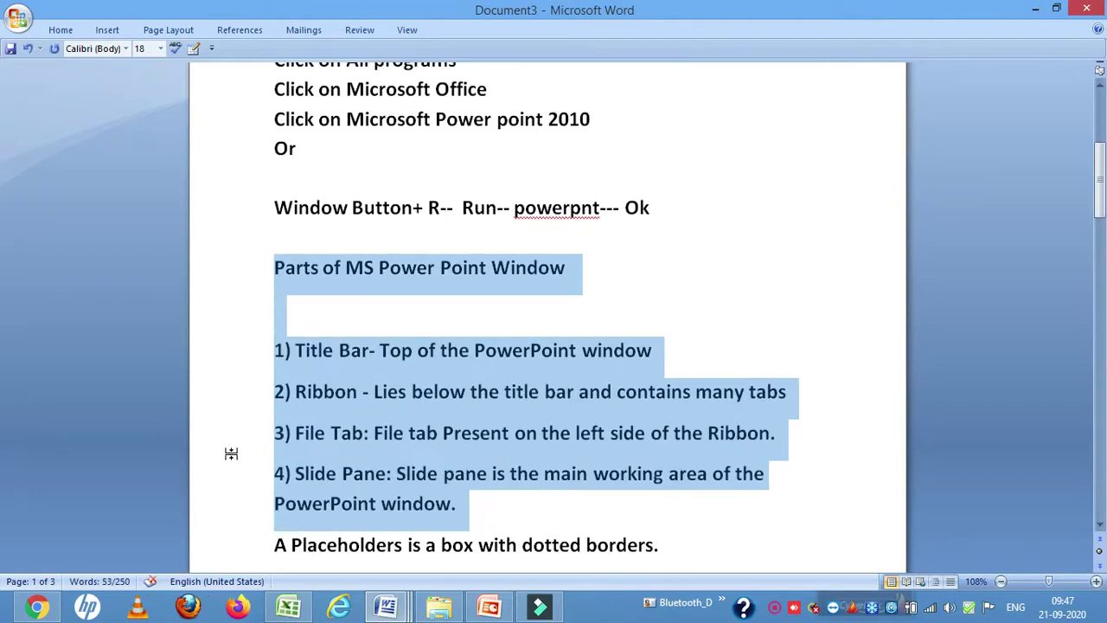
key(shift+Down)
key(shift+Down)
key(shift+Down)
key(shift+Down)
key(shift+Down)
key(shift+Down)
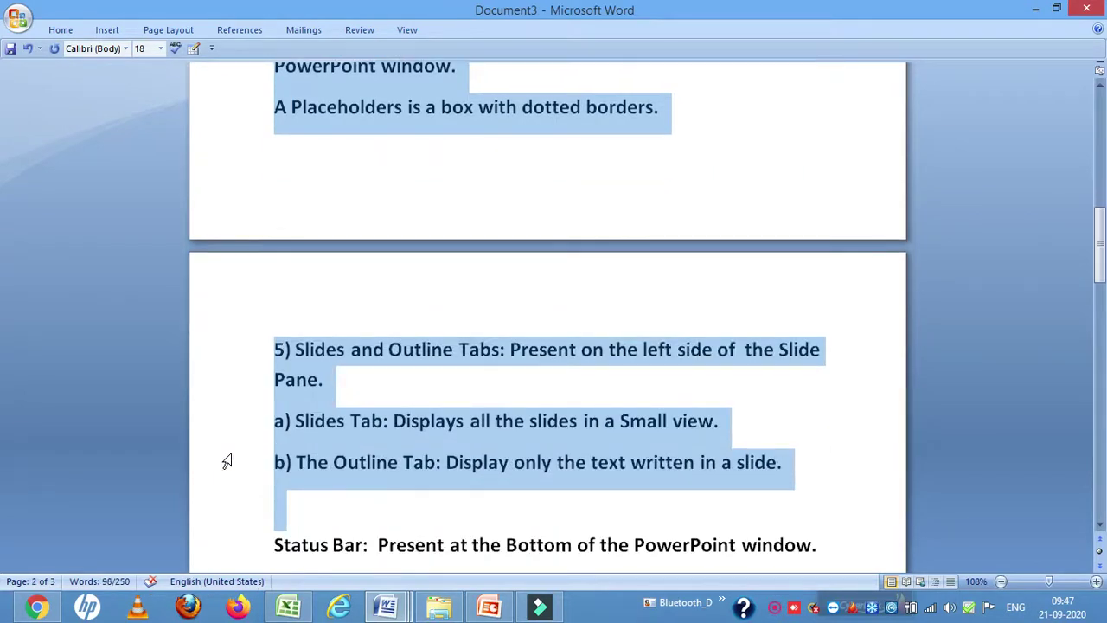
click(118, 31)
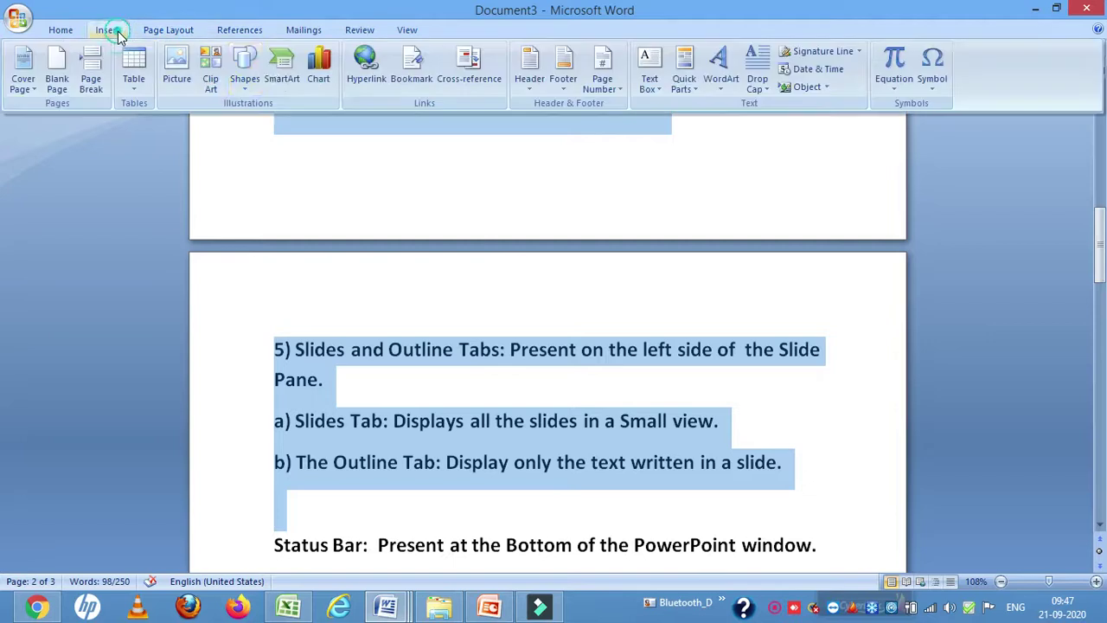
click(60, 30)
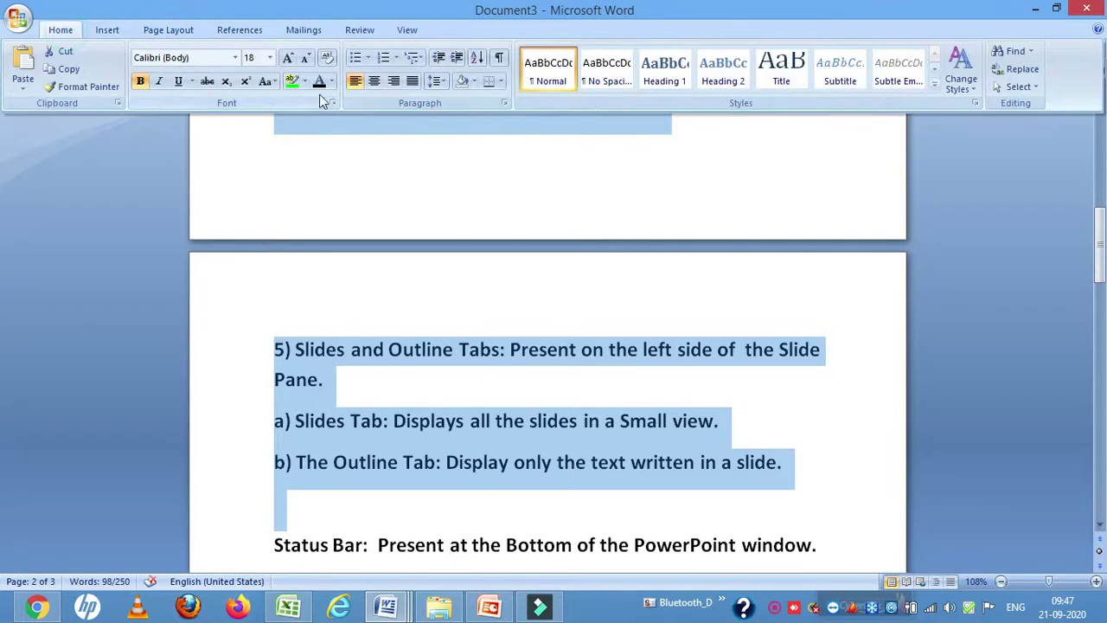
click(444, 83)
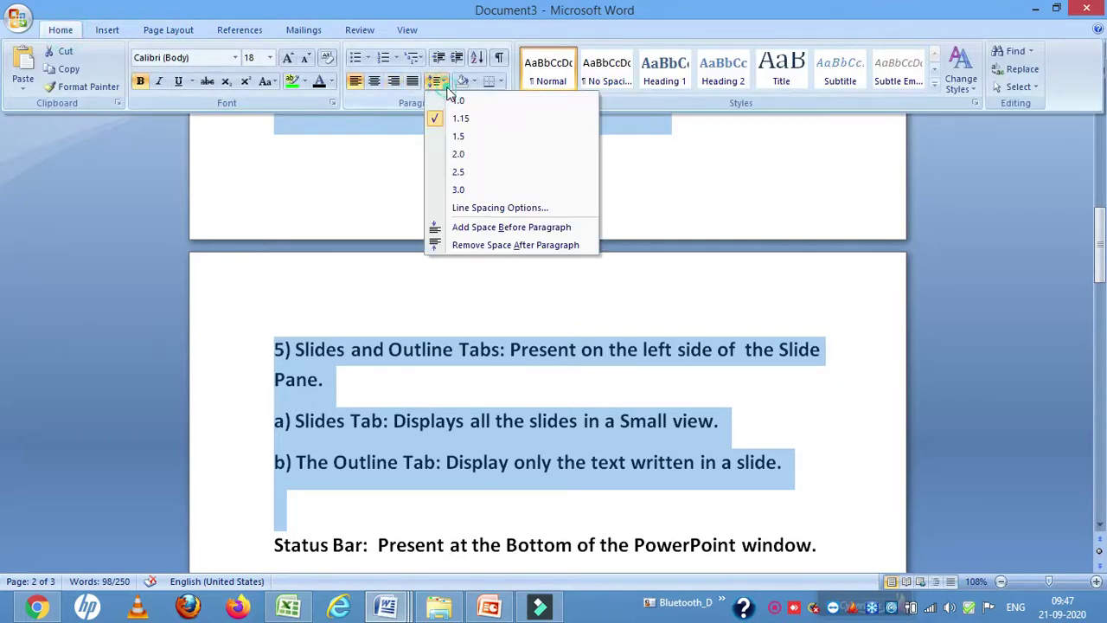
click(452, 246)
click(346, 417)
Step: Move through the topic lines from Creating a Presentation down to Viewing
key(Down)
key(Down)
key(Down)
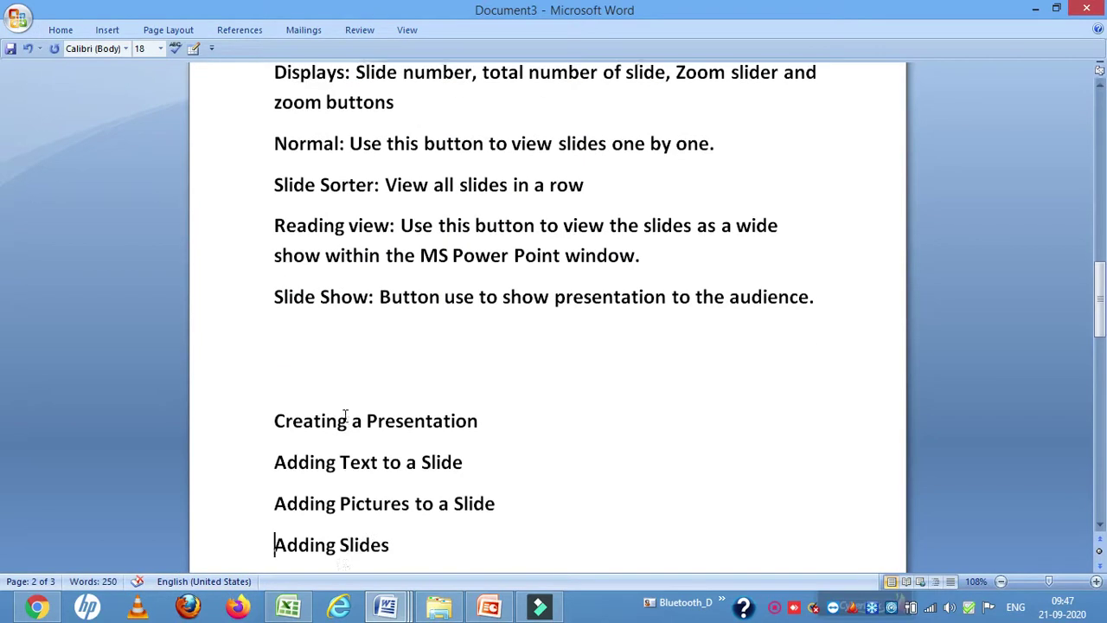
key(Down)
key(Down)
key(Down)
click(272, 260)
key(shift+Down)
key(Down)
key(Up)
key(shift+Down)
key(Down)
key(Up)
key(shift+Down)
key(Down)
key(Up)
key(shift+Down)
key(Down)
key(Up)
key(shift+Down)
key(Down)
key(Up)
key(Down)
key(Down)
key(Down)
key(Down)
key(Down)
key(Down)
key(Down)
key(Down)
key(Down)
key(Down)
key(Down)
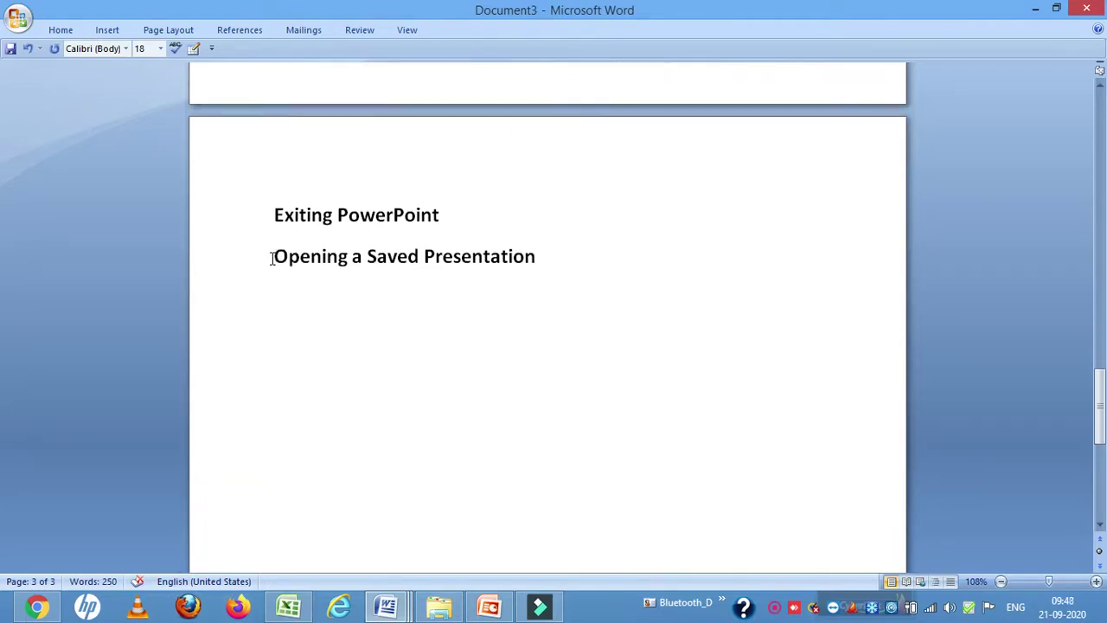
key(alt)
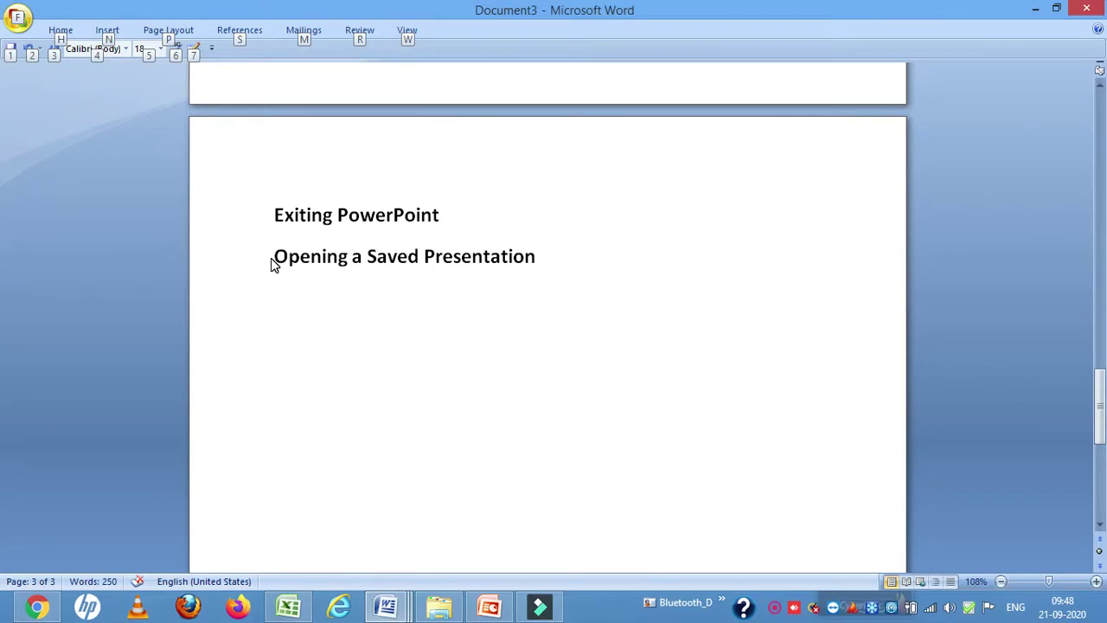
click(538, 606)
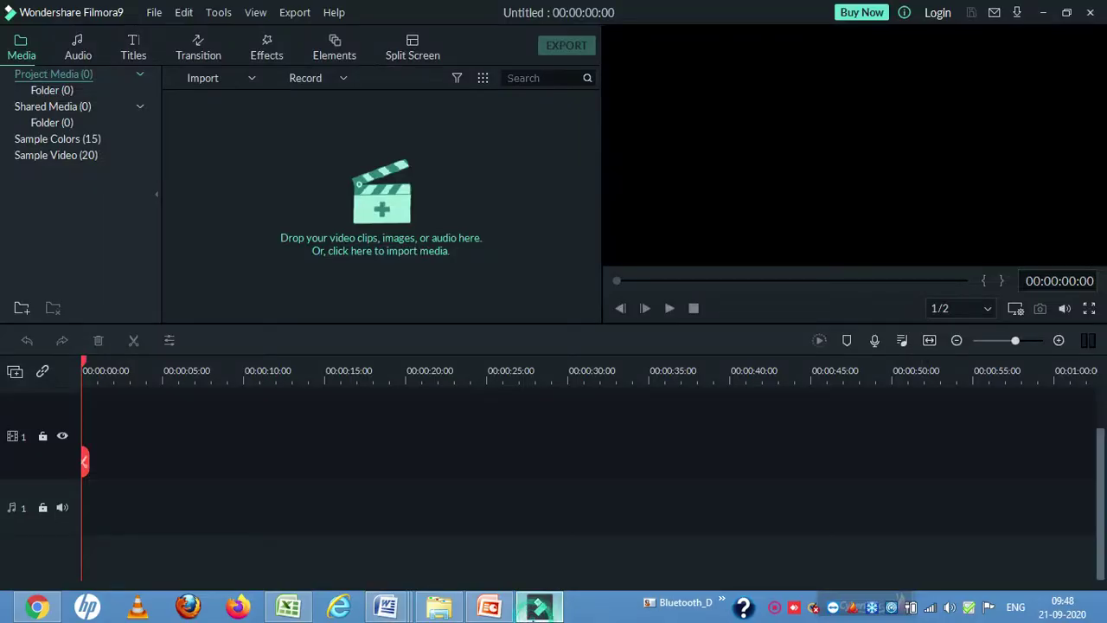
Step: Return to Chapter4 in PowerPoint and show slide 4, Adding Slides- Home Tab-New Slide
click(545, 607)
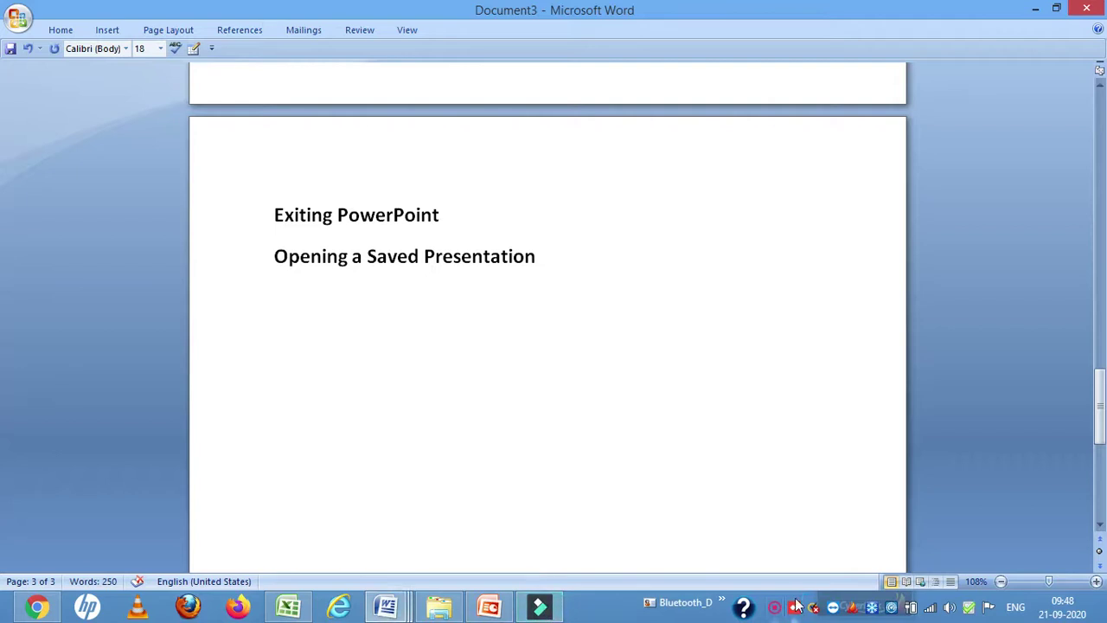
click(459, 374)
key(alt+Tab)
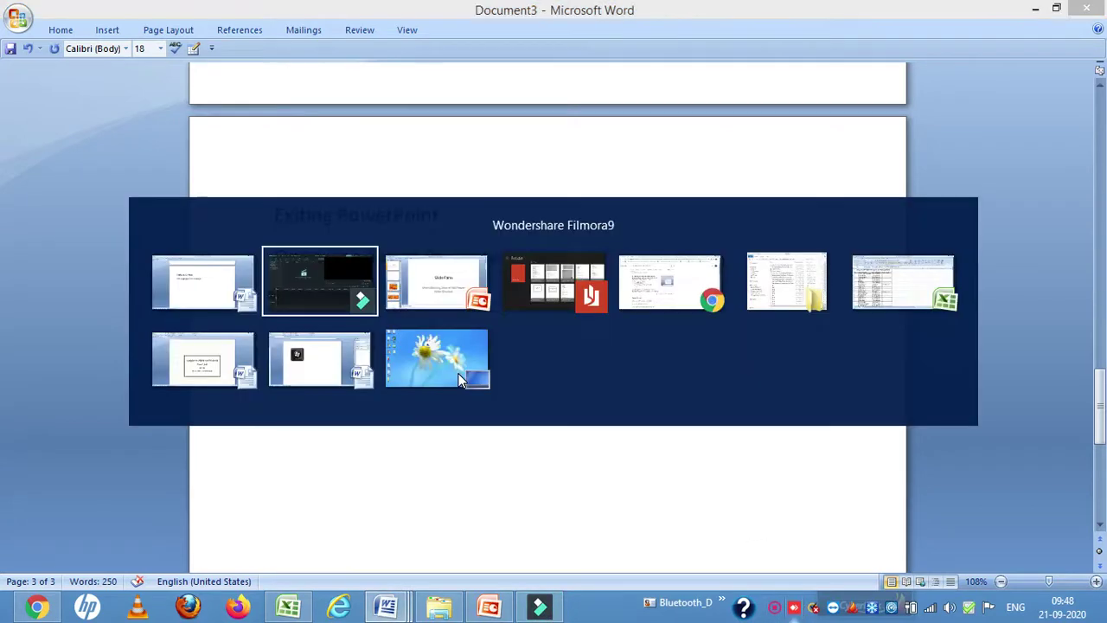
click(101, 427)
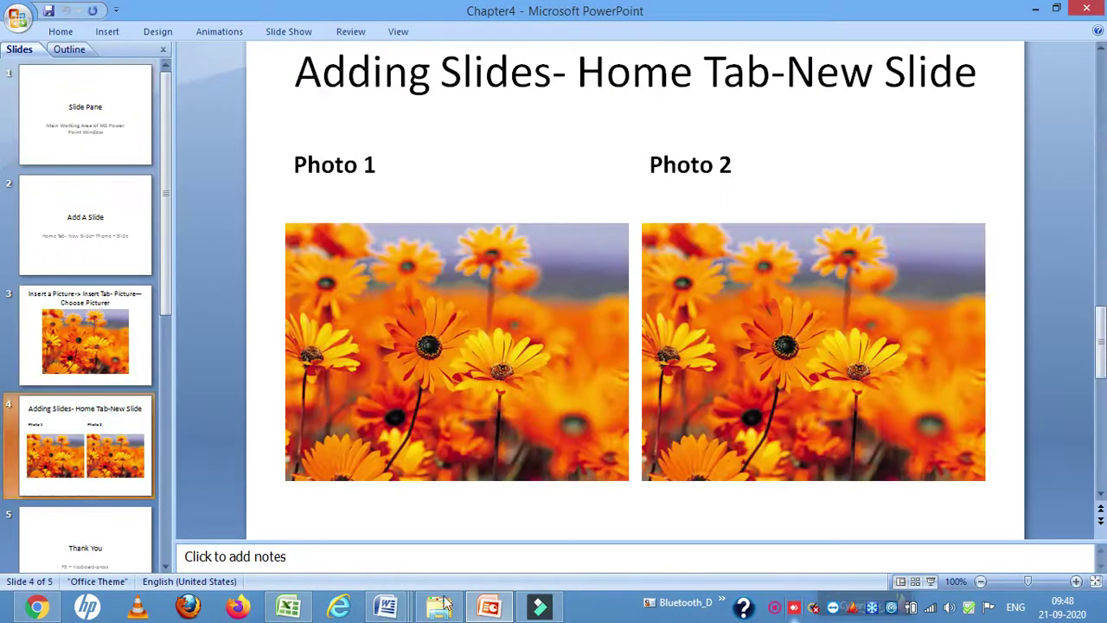
click(779, 610)
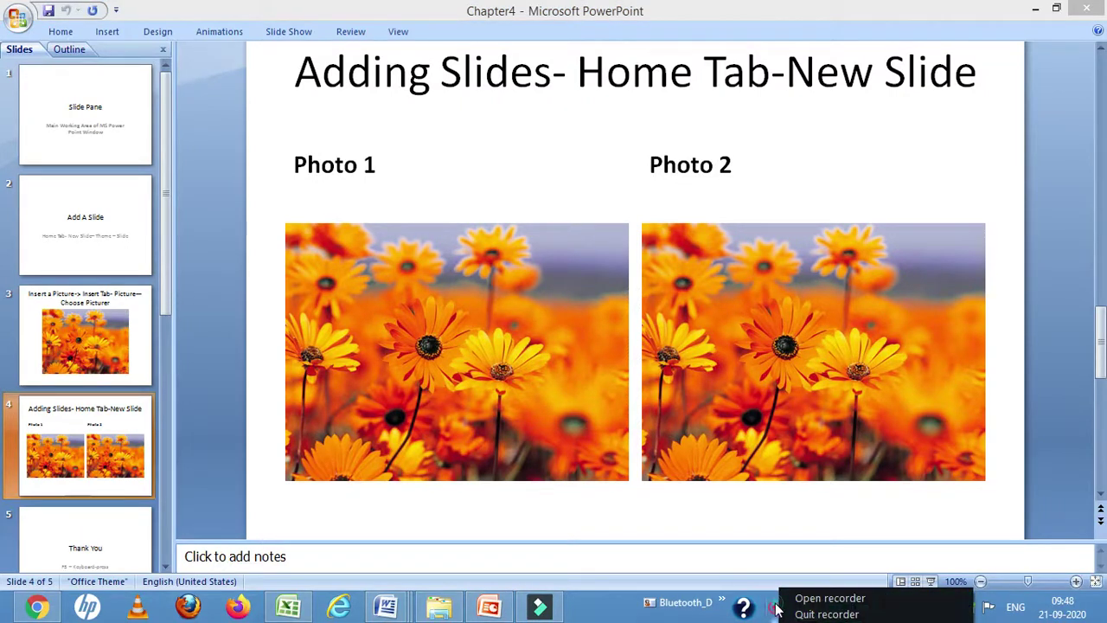
click(822, 598)
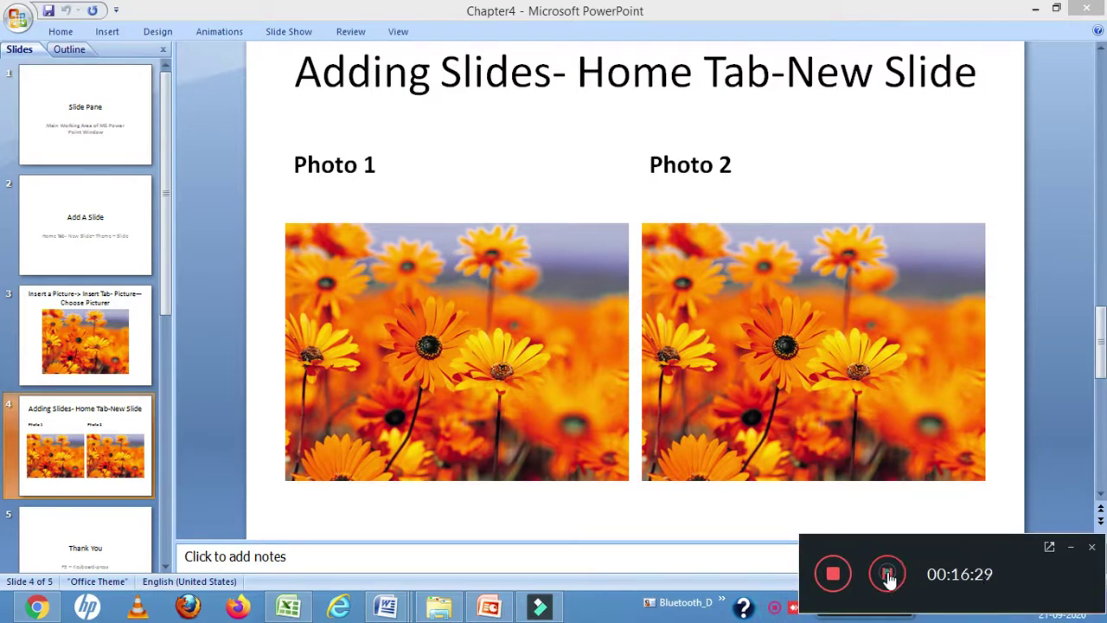